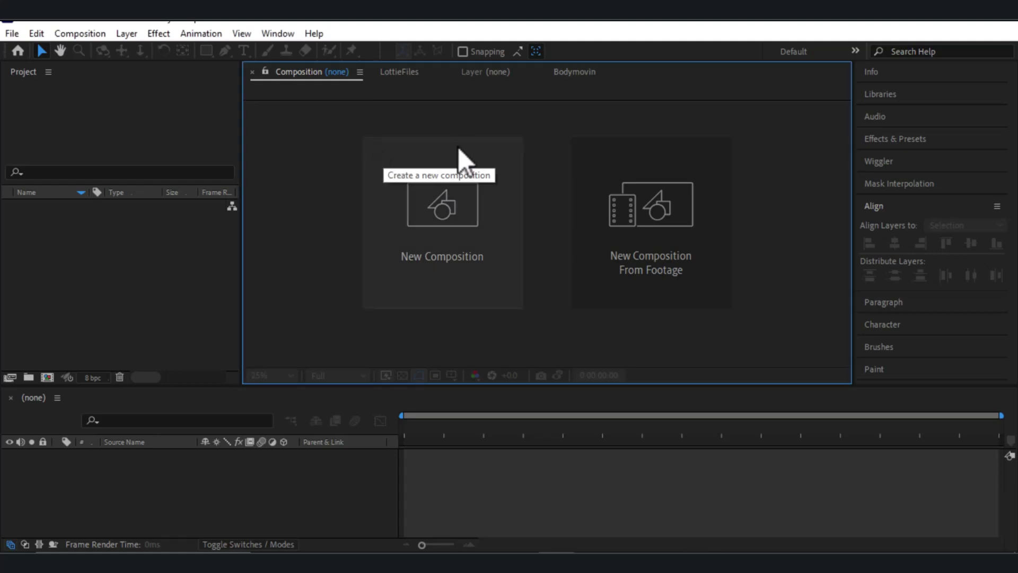
Step: Create a new composition named 'Tracking' with a 30 fps frame rate
{"action": "left_click", "coordinate": [448, 183]}
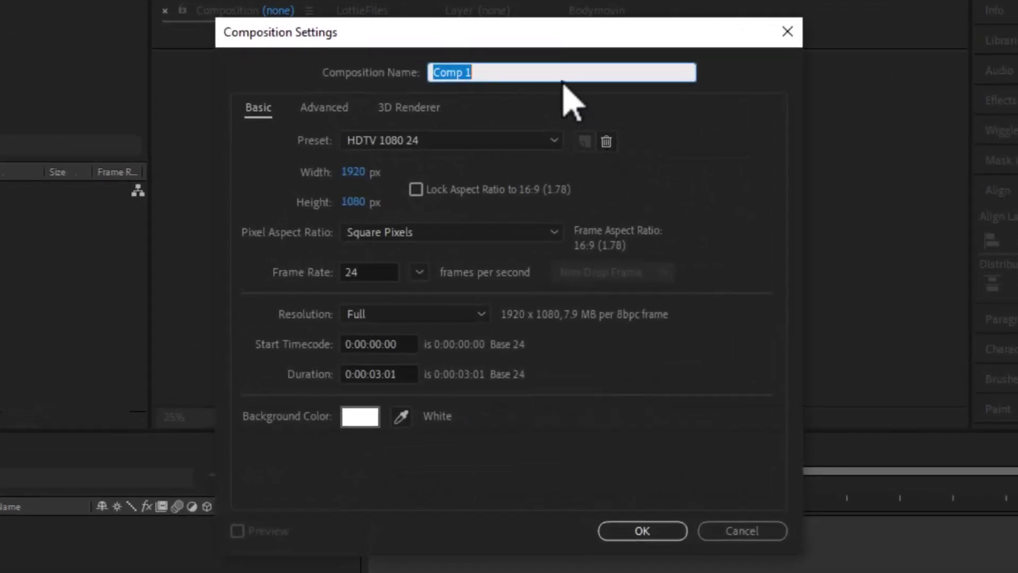
{"action": "type", "text": "Tracking"}
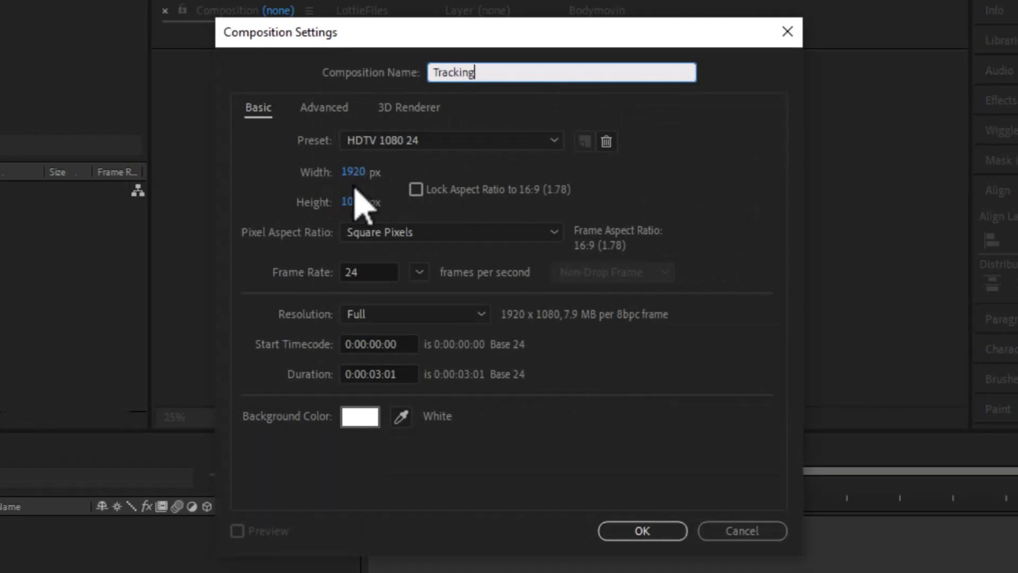
{"action": "left_click", "coordinate": [418, 276]}
{"action": "left_click", "coordinate": [432, 444]}
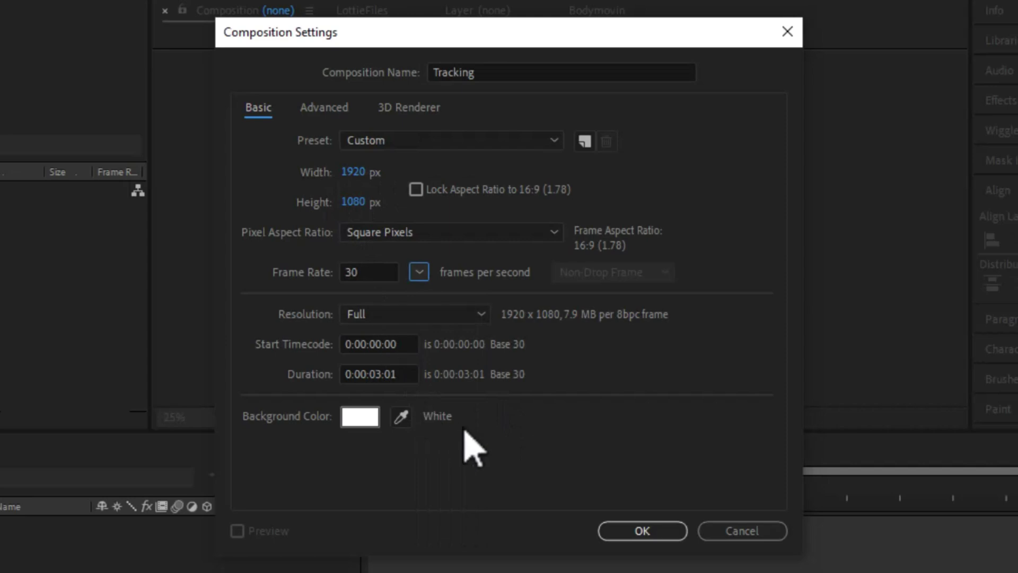
{"action": "left_click", "coordinate": [624, 531]}
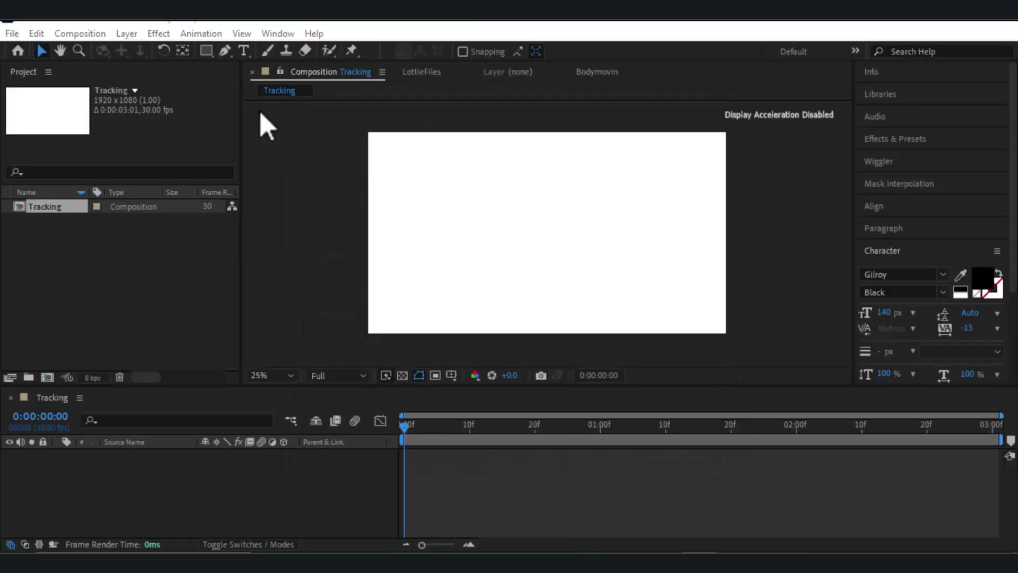
Step: Add a text layer reading 'Tracking' in the composition
{"action": "left_click", "coordinate": [243, 51]}
{"action": "key", "text": "ctrl+t"}
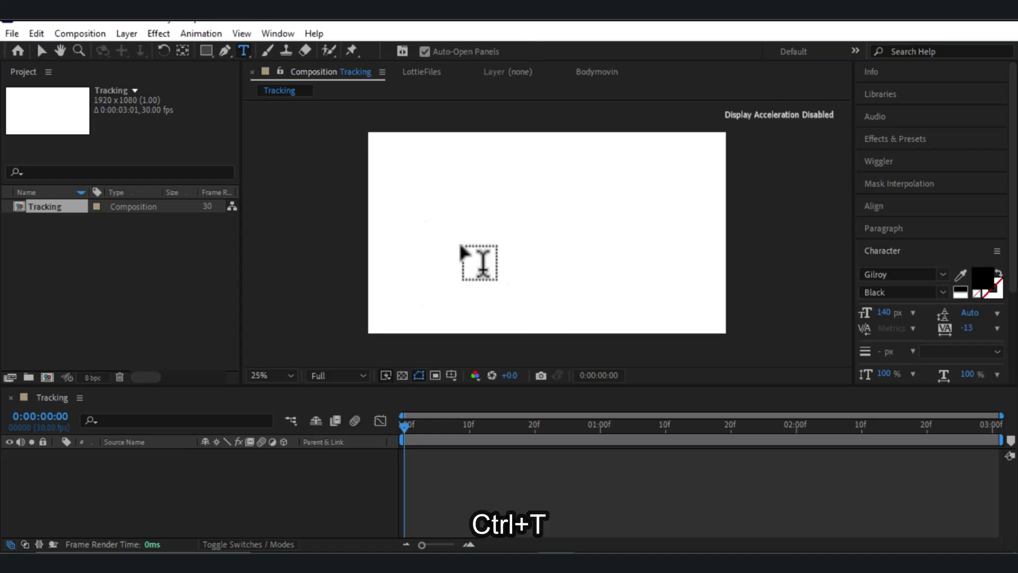
{"action": "left_click", "coordinate": [510, 224]}
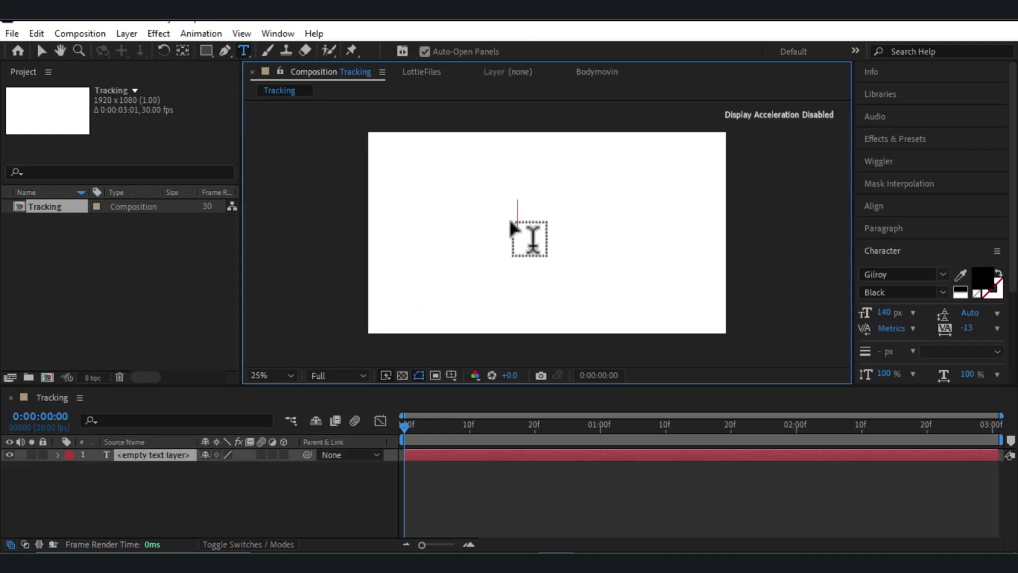
{"action": "type", "text": "Tracking"}
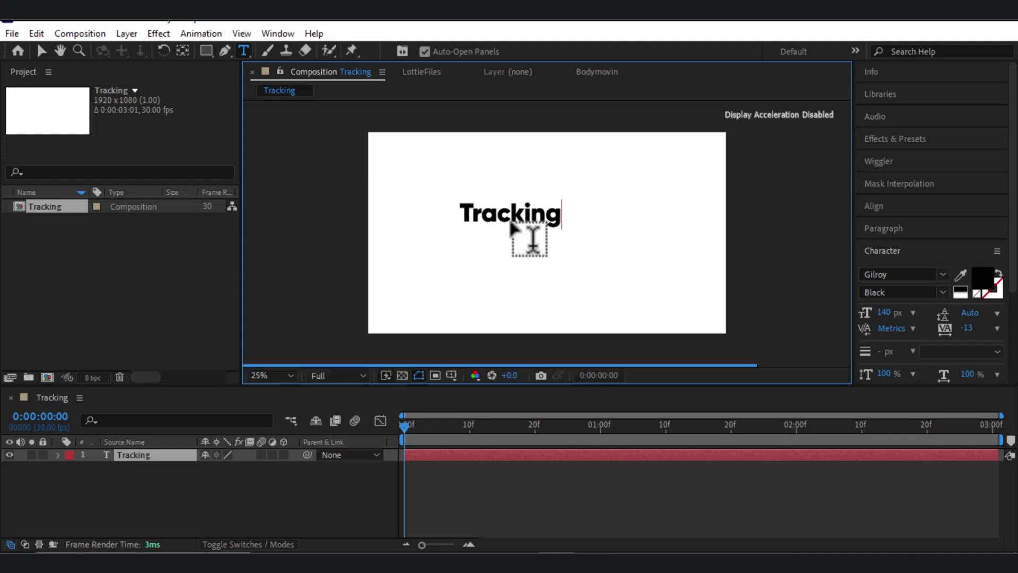
{"action": "left_click", "coordinate": [42, 51]}
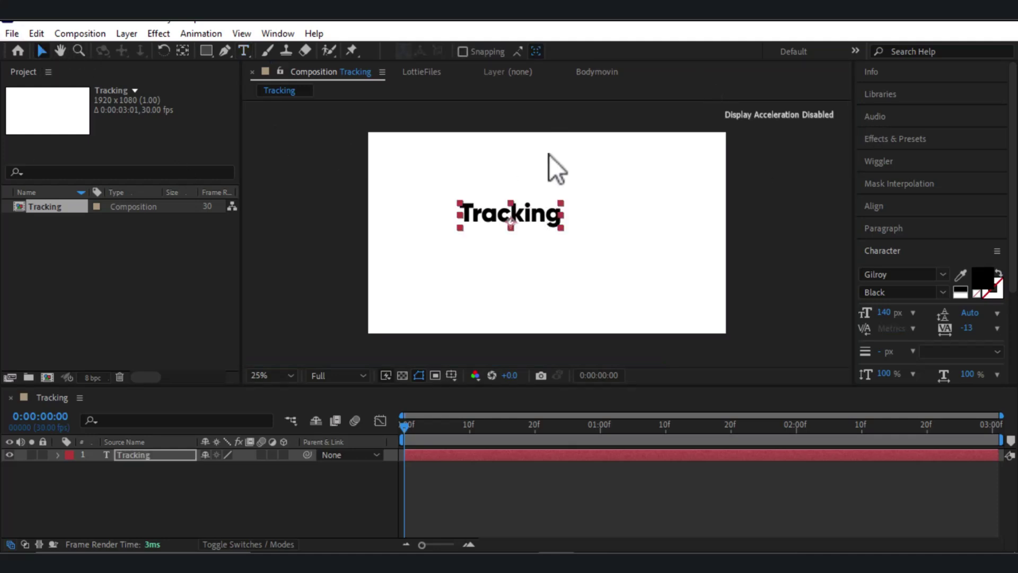
Step: Centre the Tracking text horizontally in the composition and select its layer
{"action": "left_click", "coordinate": [881, 208]}
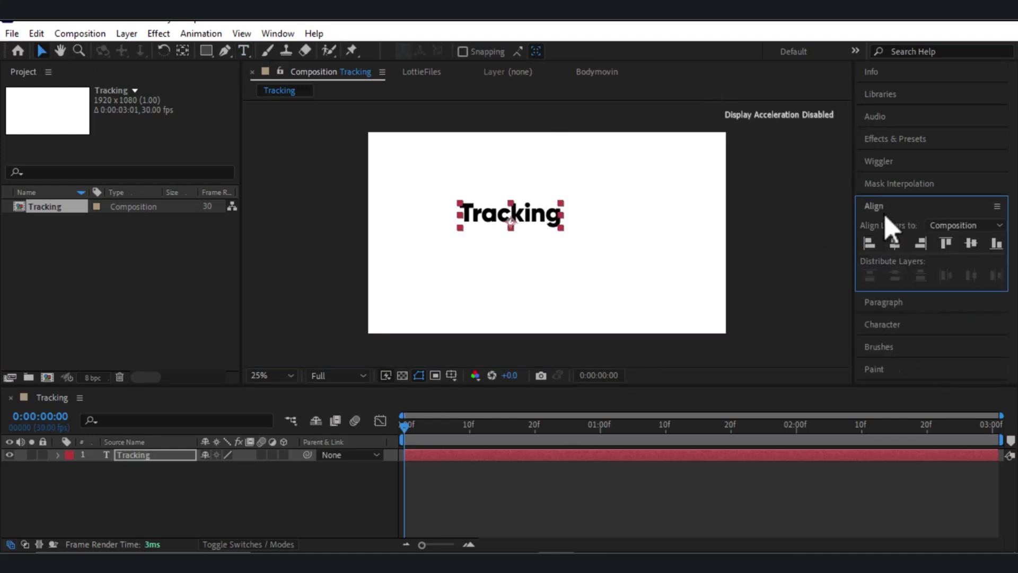
{"action": "left_click", "coordinate": [896, 243]}
{"action": "left_click", "coordinate": [139, 451]}
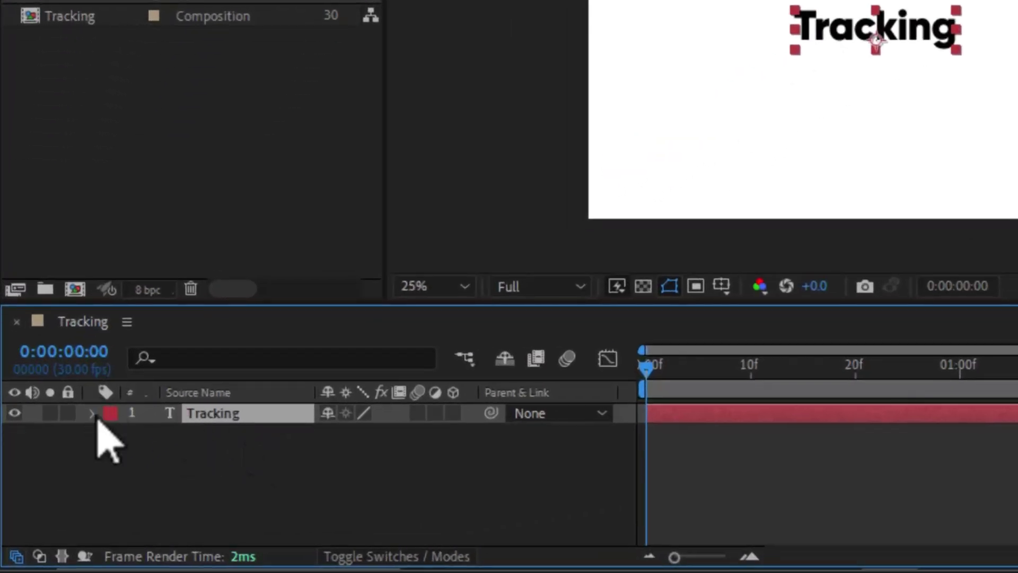
Step: Add a Tracking animator to the text and keyframe Tracking Amount at 0 at frame 0
{"action": "left_click", "coordinate": [93, 414]}
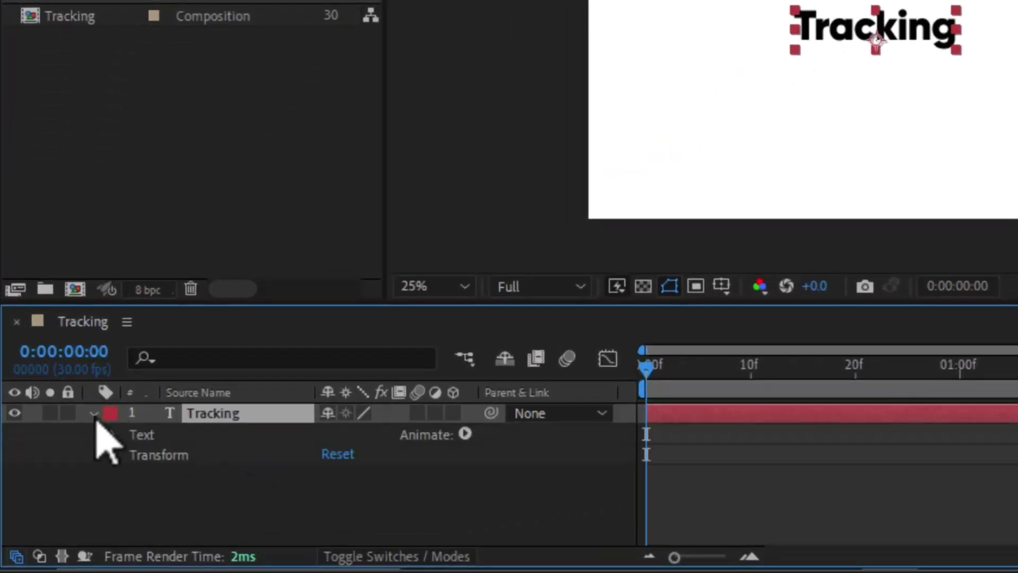
{"action": "left_click", "coordinate": [465, 440]}
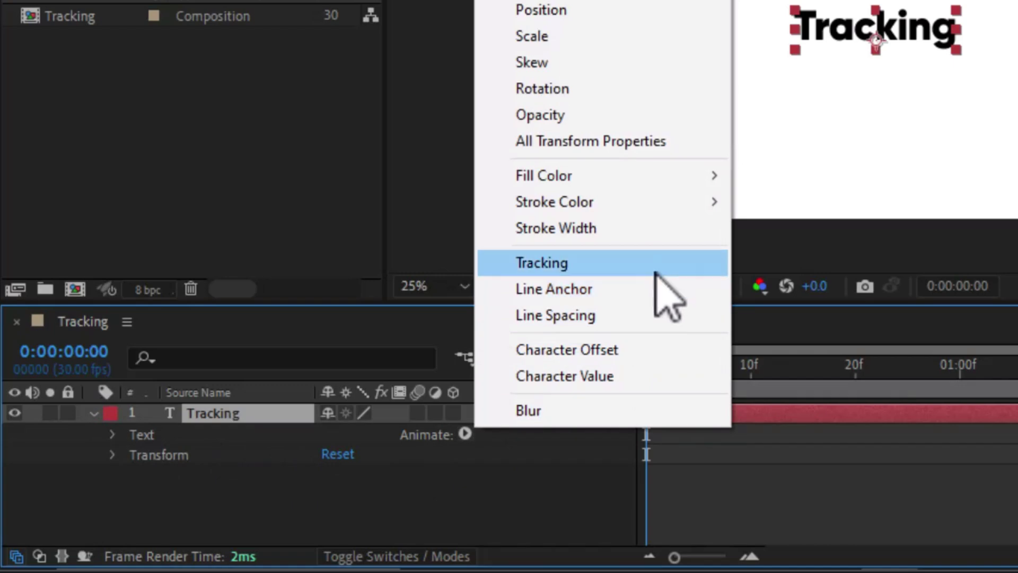
{"action": "left_click", "coordinate": [658, 265]}
{"action": "scroll", "coordinate": [276, 530], "scroll_direction": "down", "scroll_amount": 1}
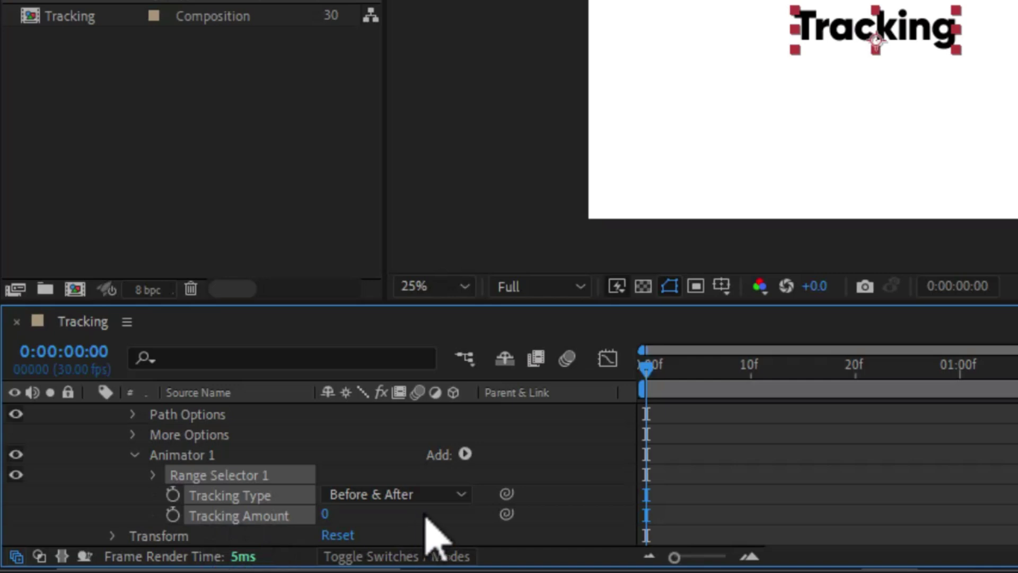
{"action": "left_click", "coordinate": [477, 545]}
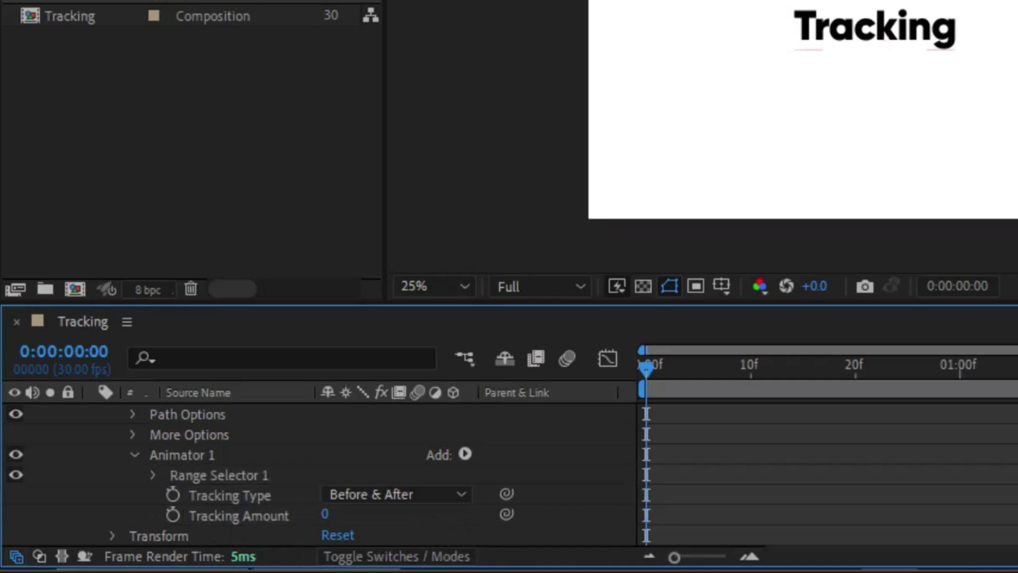
{"action": "left_click", "coordinate": [173, 514]}
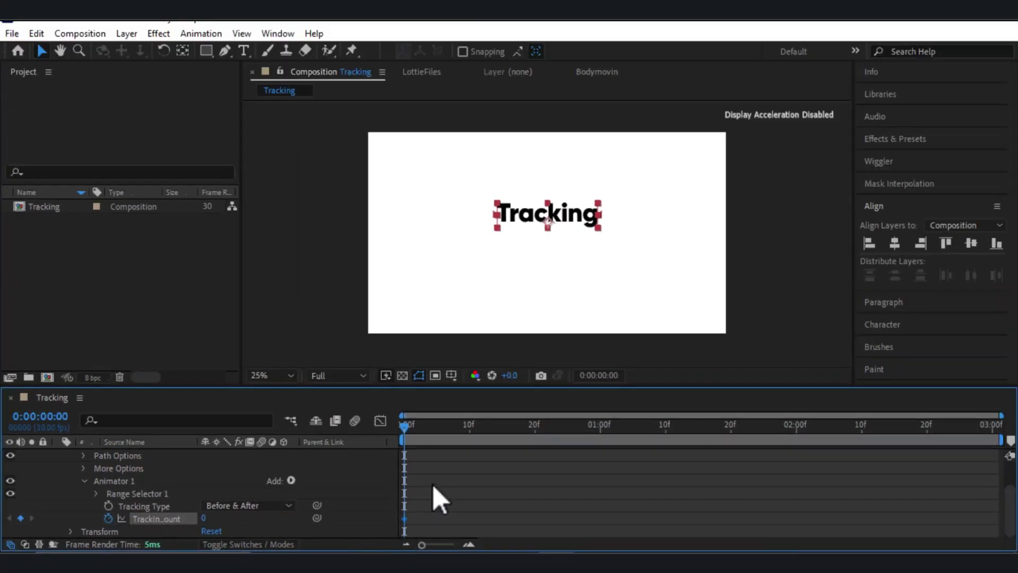
Step: Set Tracking Amount to 100 at about one second and preview the spread
{"action": "left_click_drag", "start_coordinate": [509, 426], "coordinate": [592, 430]}
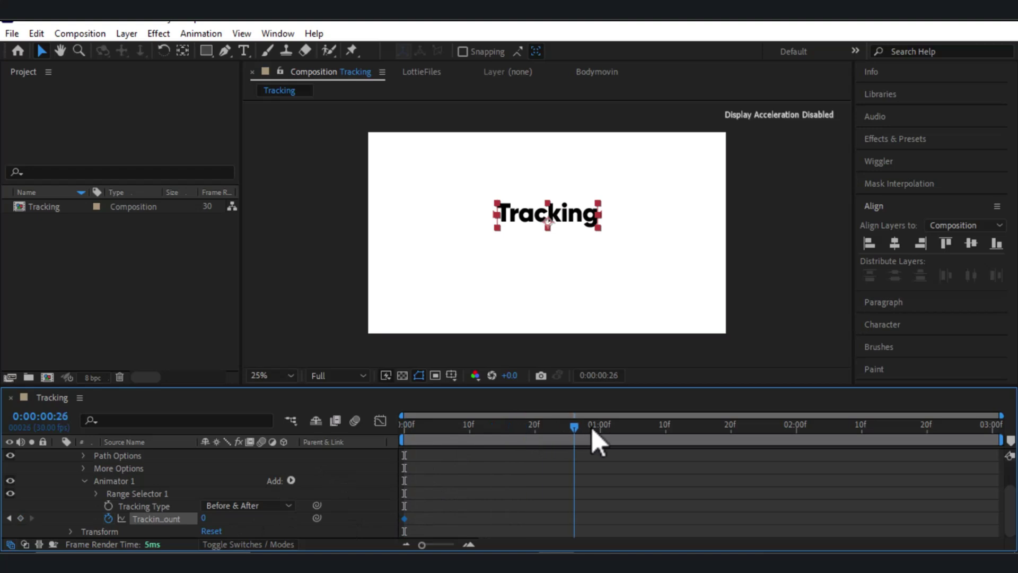
{"action": "left_click", "coordinate": [207, 518]}
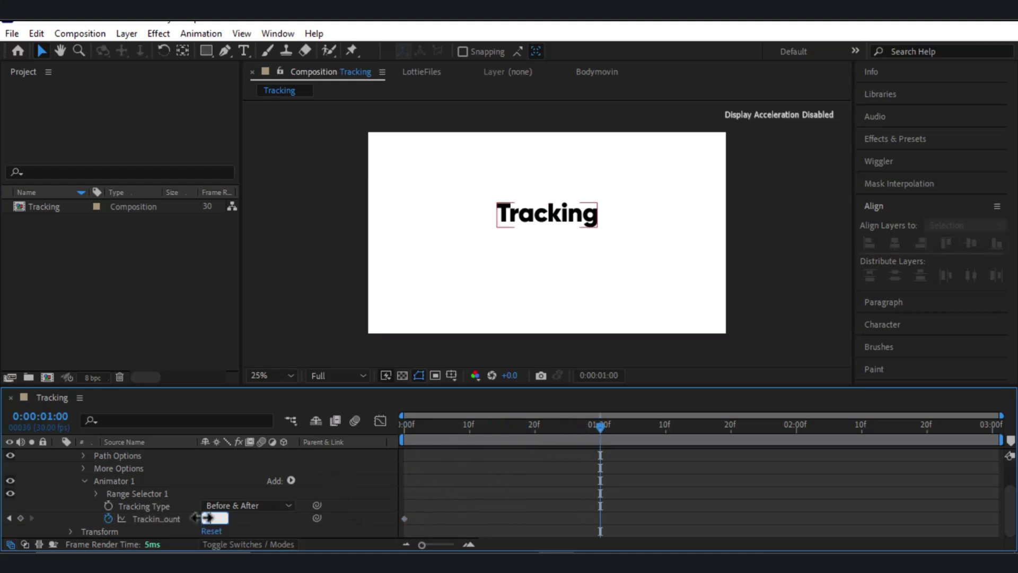
{"action": "type", "text": "100"}
{"action": "key", "text": "Return"}
{"action": "key", "text": "Home"}
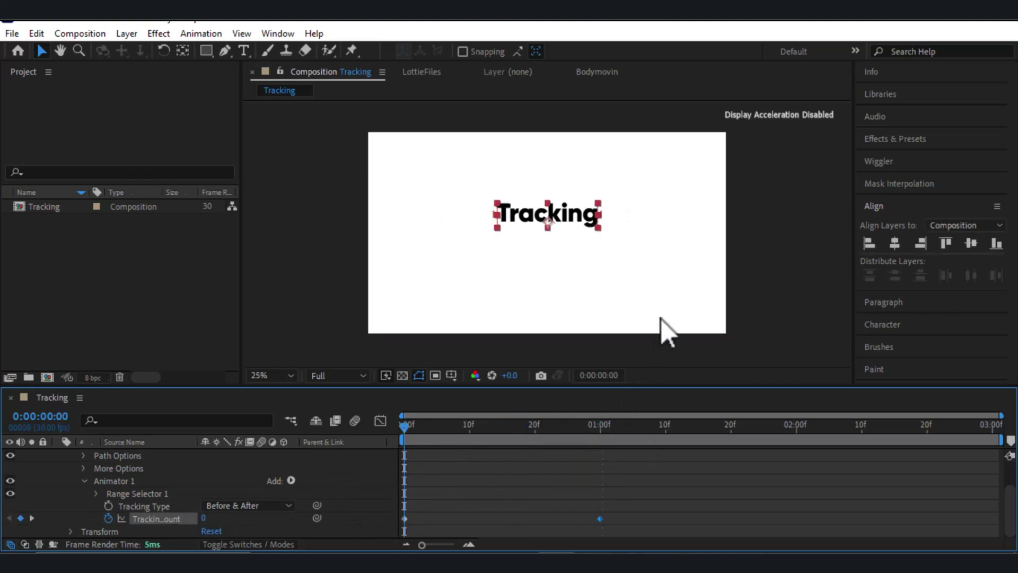
{"action": "key", "text": "space"}
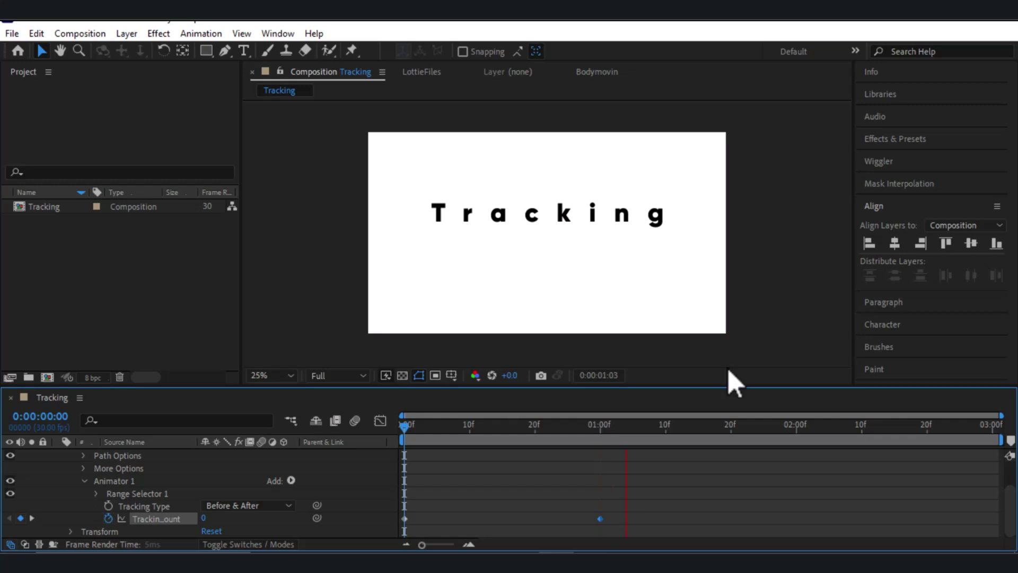
{"action": "left_click", "coordinate": [626, 430]}
{"action": "key", "text": "Home"}
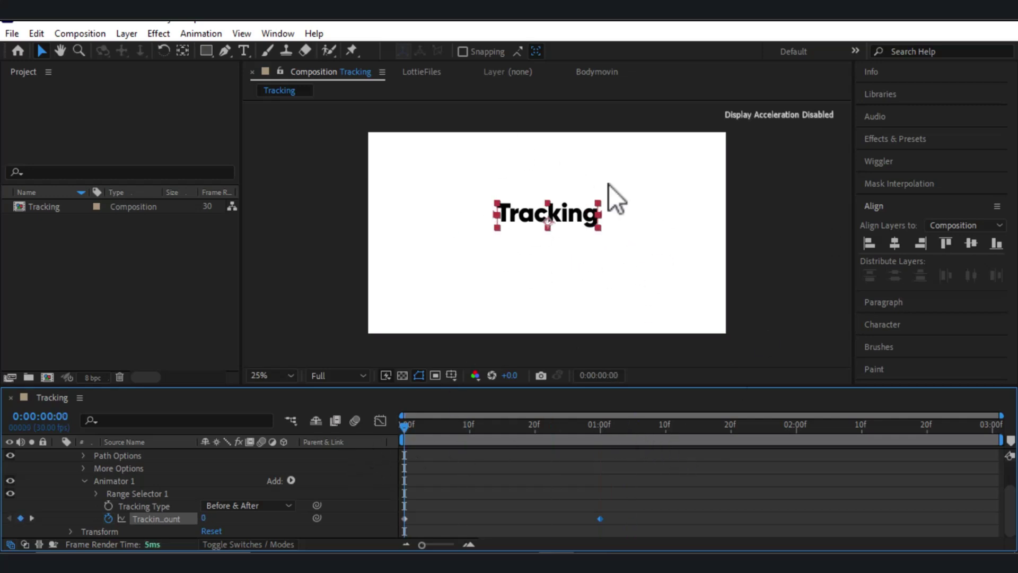
{"action": "key", "text": "space"}
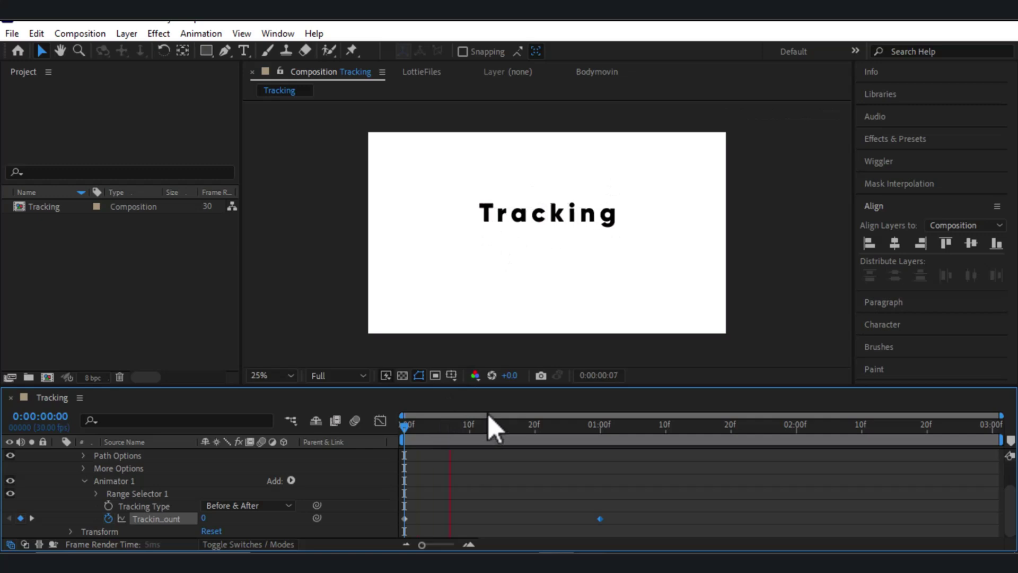
{"action": "key", "text": "space"}
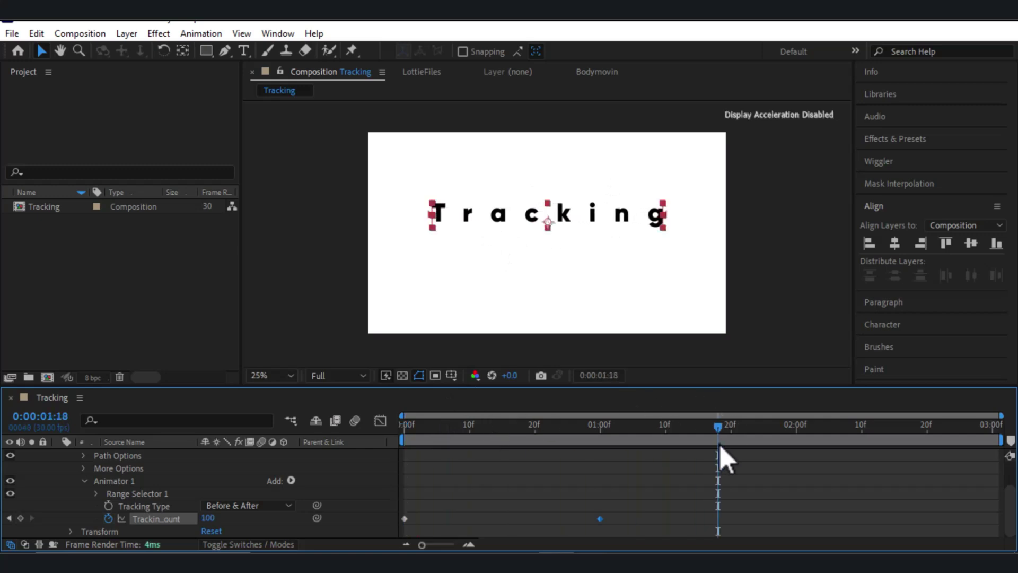
Step: Add further Tracking Amount keyframes with values 0 and 10 around one second
{"action": "left_click_drag", "start_coordinate": [709, 440], "coordinate": [634, 484]}
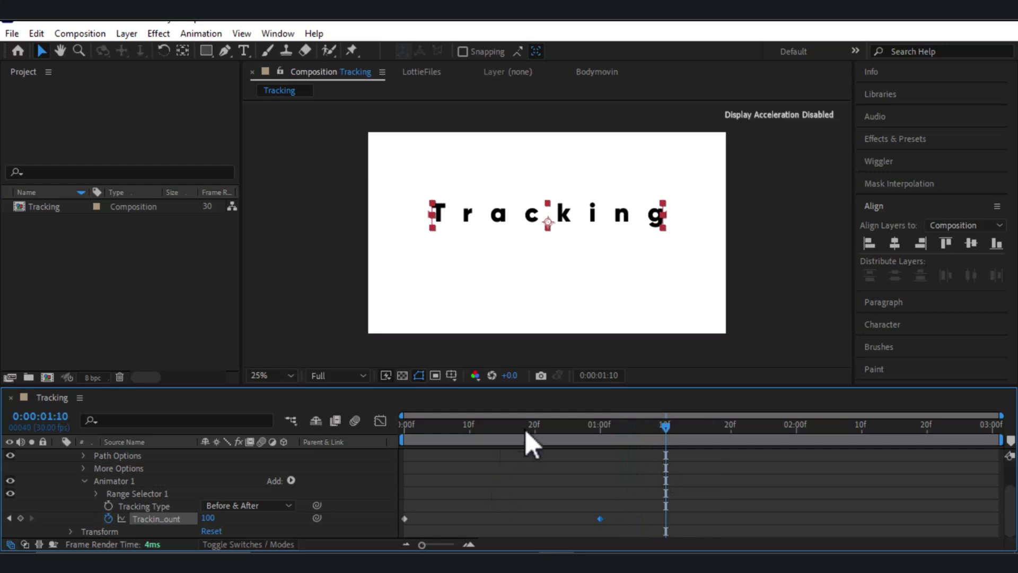
{"action": "type", "text": "0"}
{"action": "key", "text": "Return"}
{"action": "left_click", "coordinate": [698, 440]}
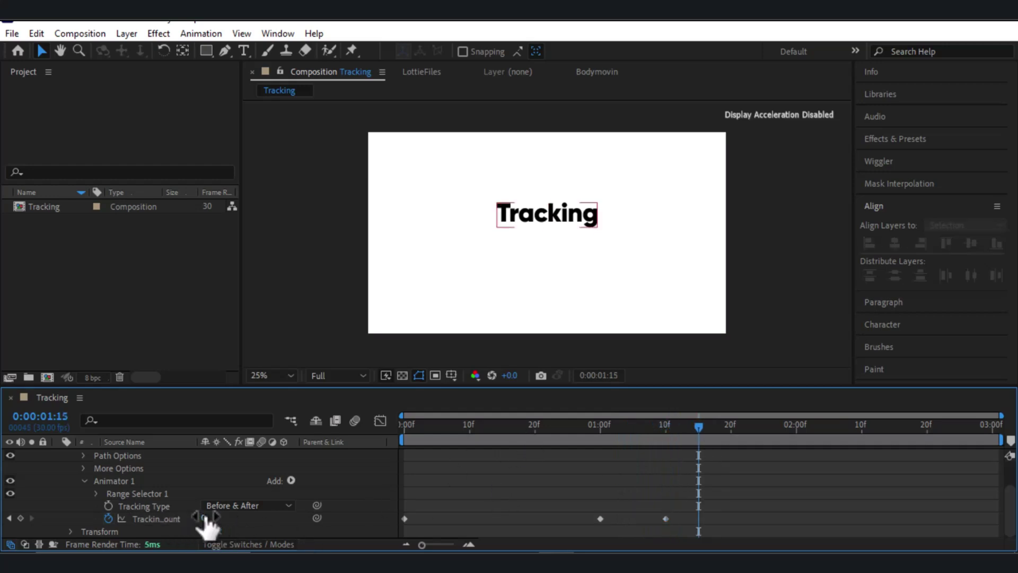
{"action": "left_click", "coordinate": [206, 518]}
{"action": "type", "text": "10"}
{"action": "key", "text": "Return"}
Step: Copy the 0 Tracking Amount keyframe to 1:20, preview, and select all keyframes
{"action": "left_click", "coordinate": [718, 431]}
{"action": "left_click", "coordinate": [731, 429]}
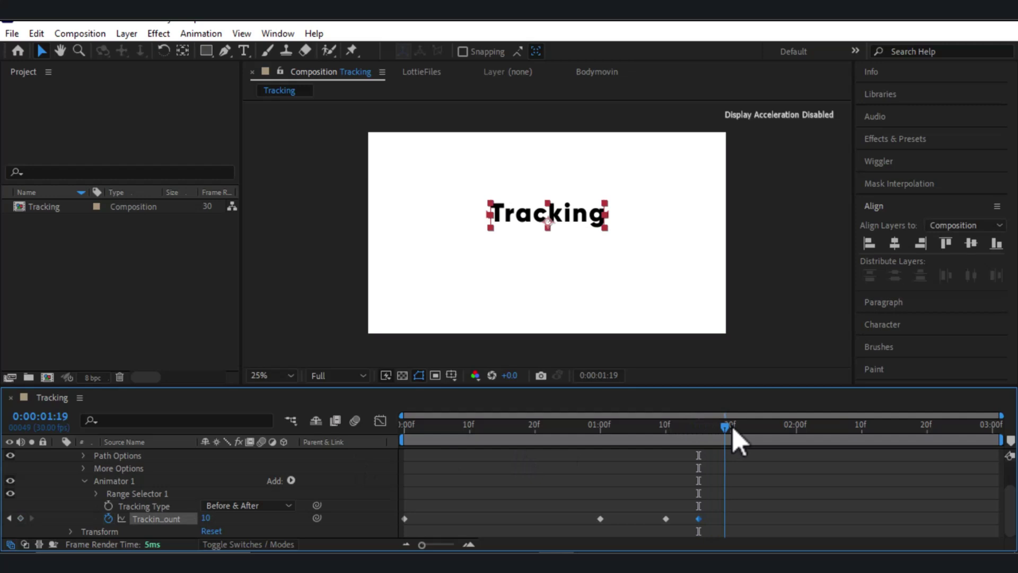
{"action": "left_click", "coordinate": [660, 530]}
{"action": "left_click", "coordinate": [666, 518]}
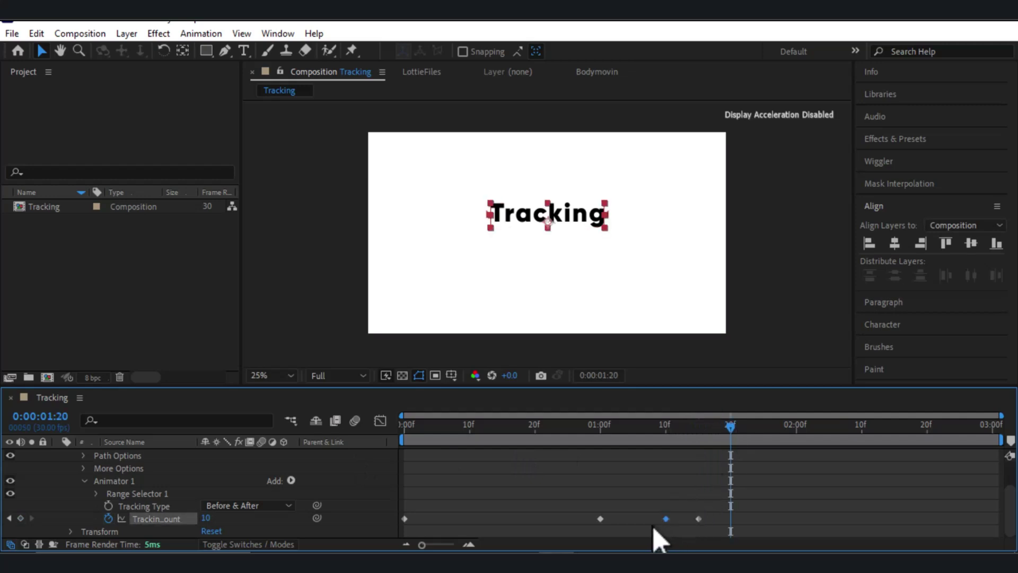
{"action": "key", "text": "ctrl+c"}
{"action": "key", "text": "ctrl+v"}
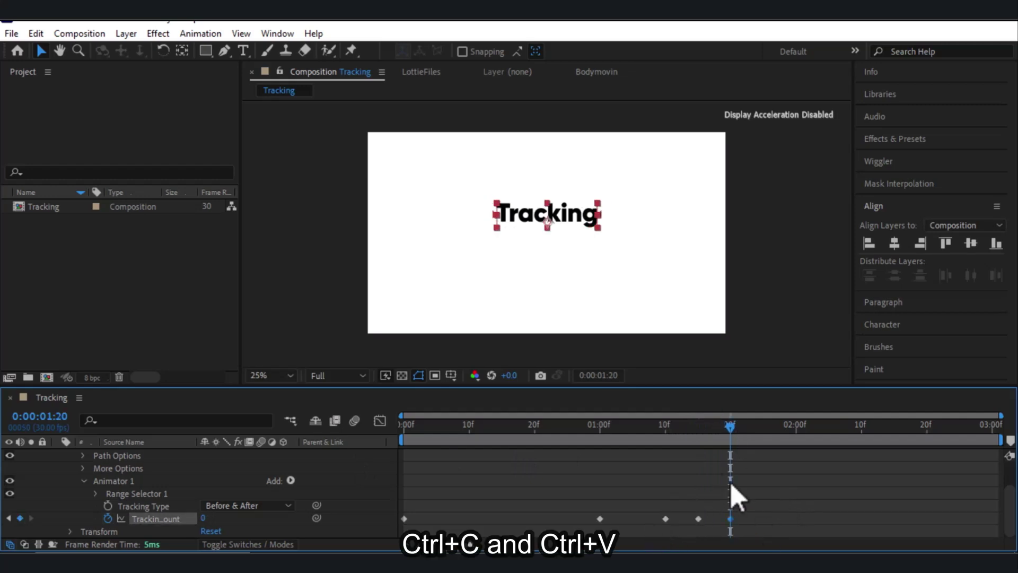
{"action": "key", "text": "Home"}
{"action": "left_click", "coordinate": [350, 451]}
{"action": "key", "text": "space"}
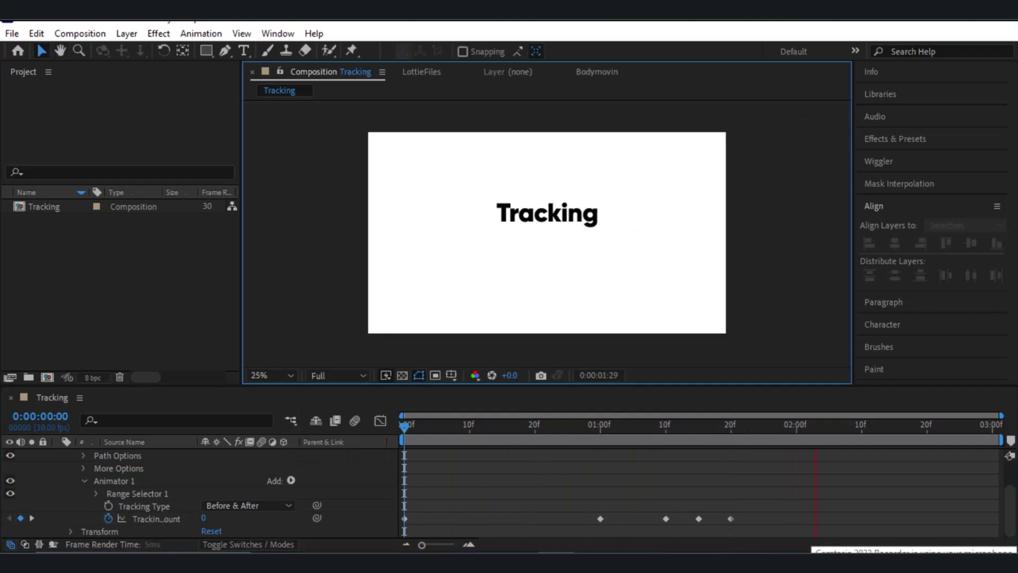
{"action": "key", "text": "space"}
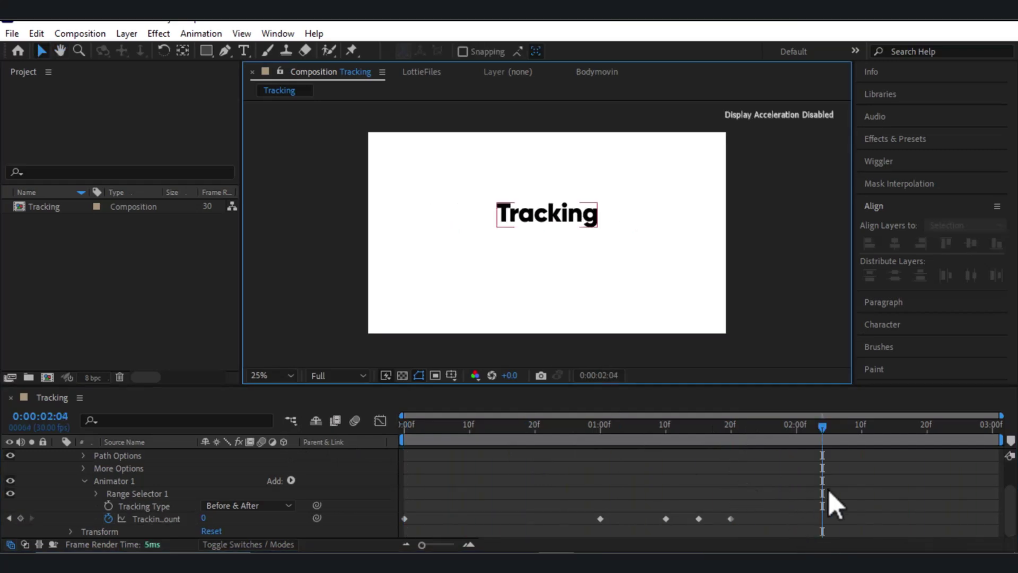
{"action": "left_click_drag", "start_coordinate": [828, 489], "coordinate": [392, 548]}
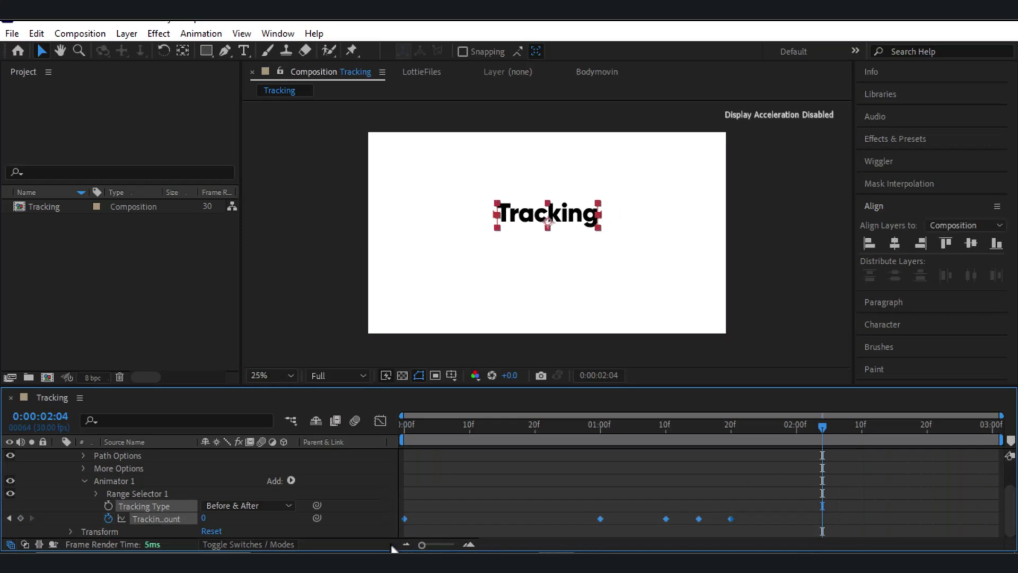
Step: Apply Easy Ease to the Tracking Amount keyframes and preview the result
{"action": "right_click", "coordinate": [406, 521]}
{"action": "mouse_move", "coordinate": [419, 512]}
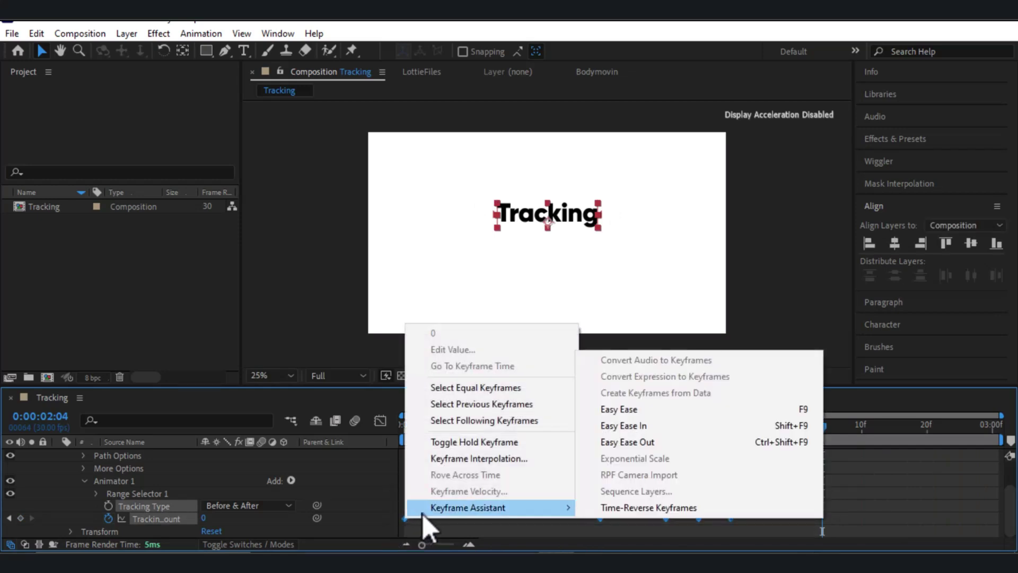
{"action": "left_click", "coordinate": [660, 415]}
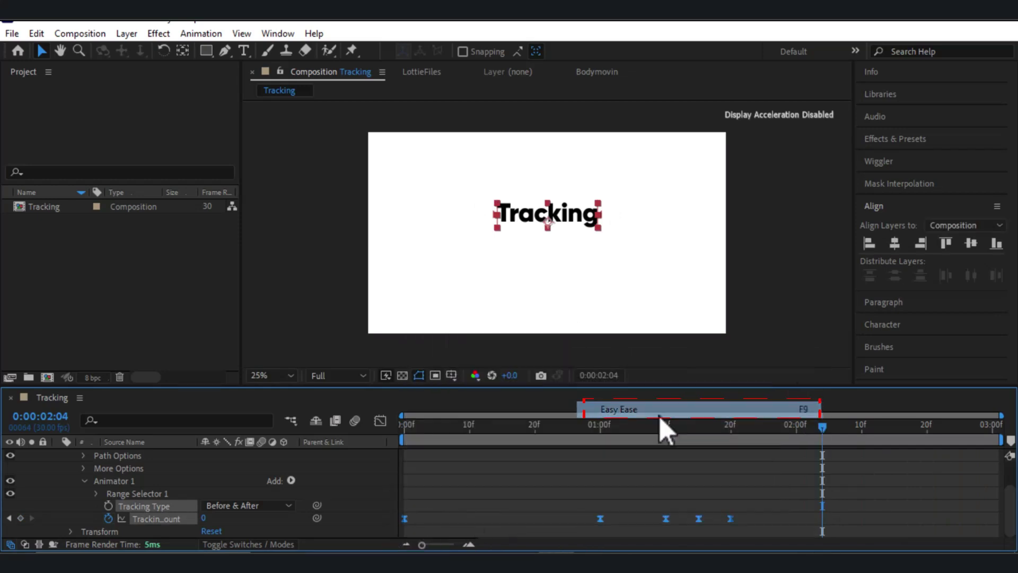
{"action": "key", "text": "space"}
{"action": "key", "text": "space"}
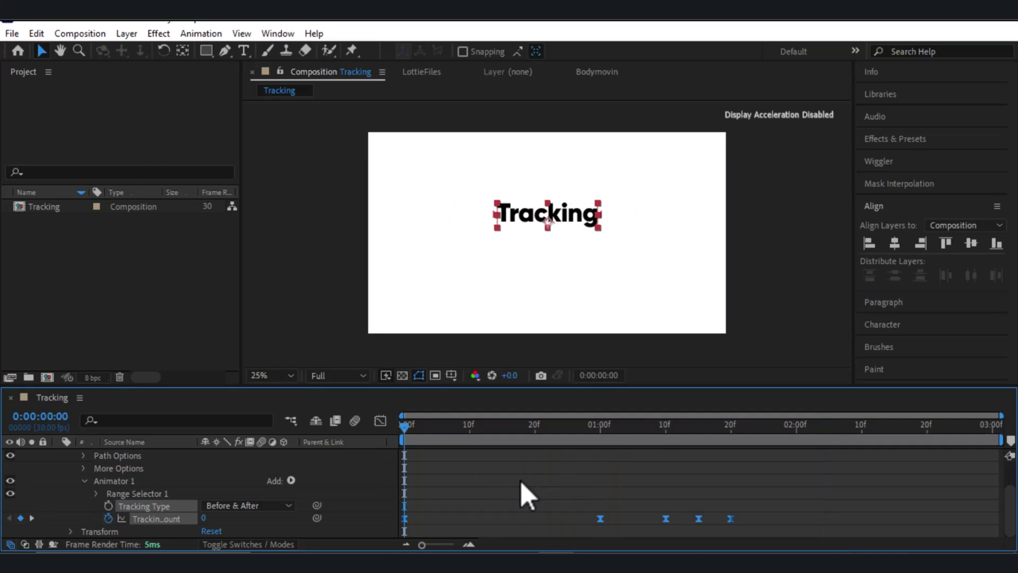
Step: In the Graph Editor, set the first keyframe's influence to 100% and another's outgoing influence to ~73%
{"action": "left_click_drag", "start_coordinate": [749, 502], "coordinate": [403, 530]}
{"action": "left_click", "coordinate": [380, 421]}
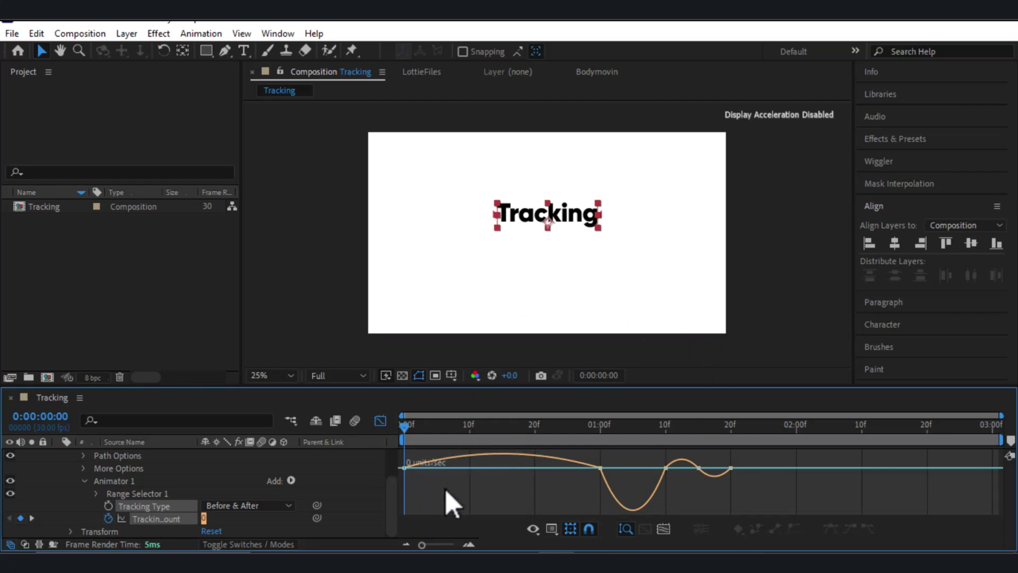
{"action": "left_click", "coordinate": [404, 468]}
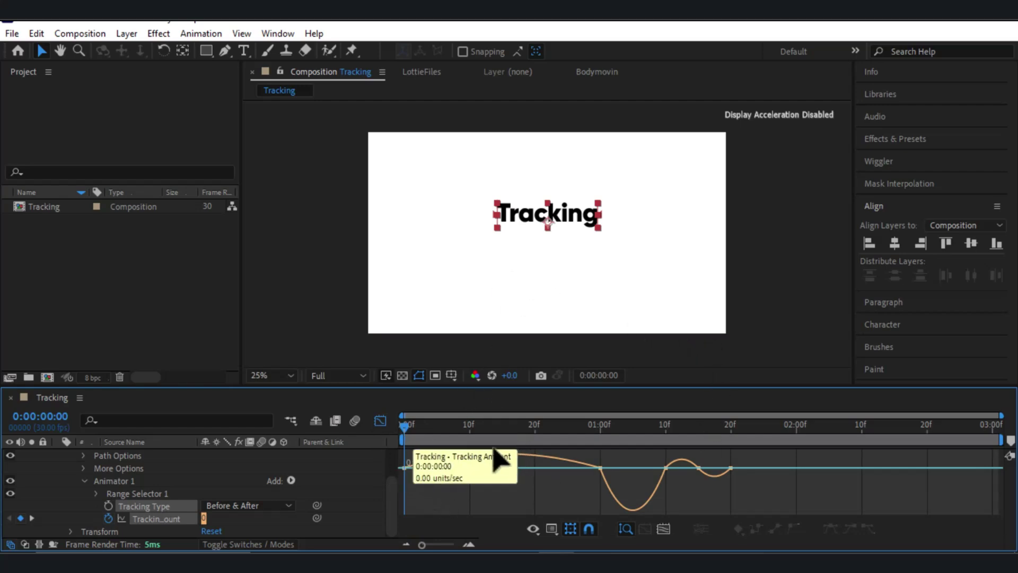
{"action": "left_click_drag", "start_coordinate": [435, 468], "coordinate": [531, 480]}
{"action": "key", "text": "space"}
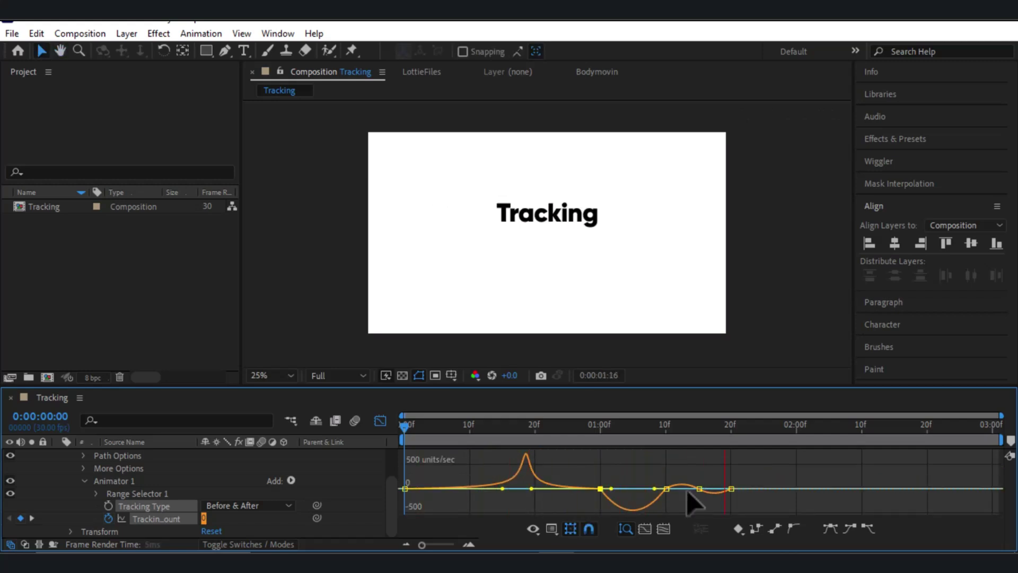
{"action": "left_click", "coordinate": [759, 423]}
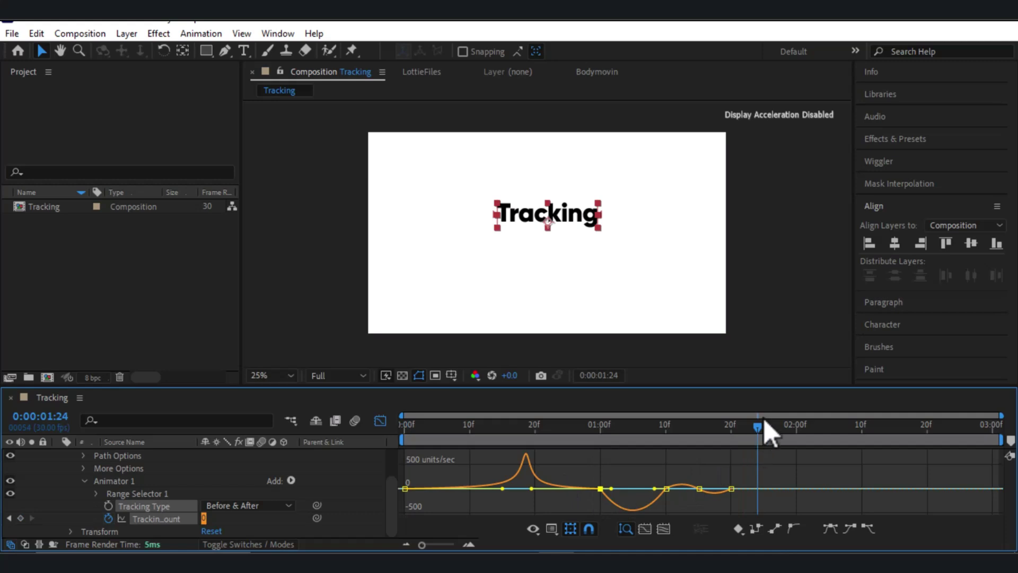
{"action": "left_click_drag", "start_coordinate": [757, 432], "coordinate": [652, 495]}
{"action": "key", "text": "Home"}
{"action": "key", "text": "space"}
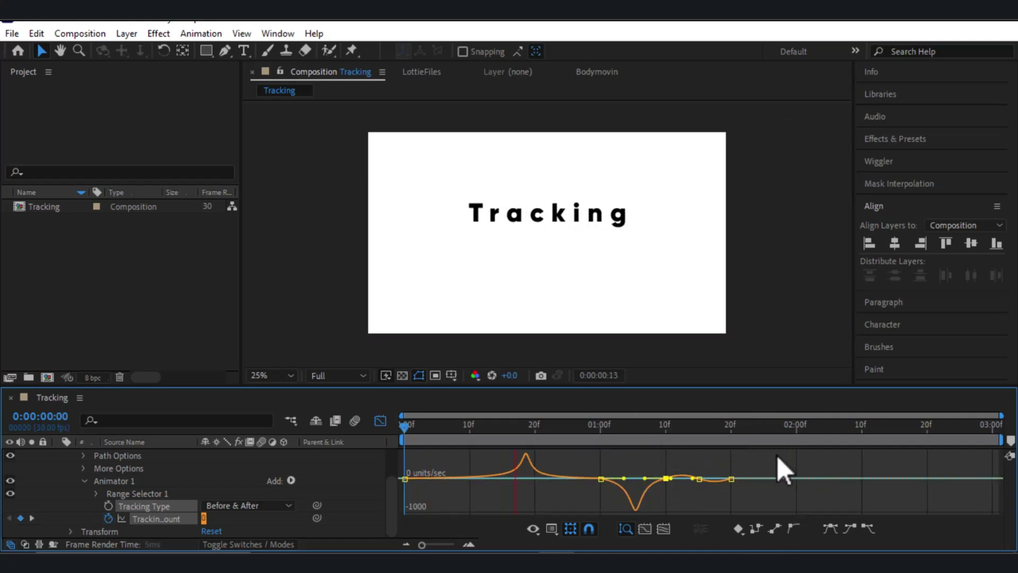
{"action": "key", "text": "space"}
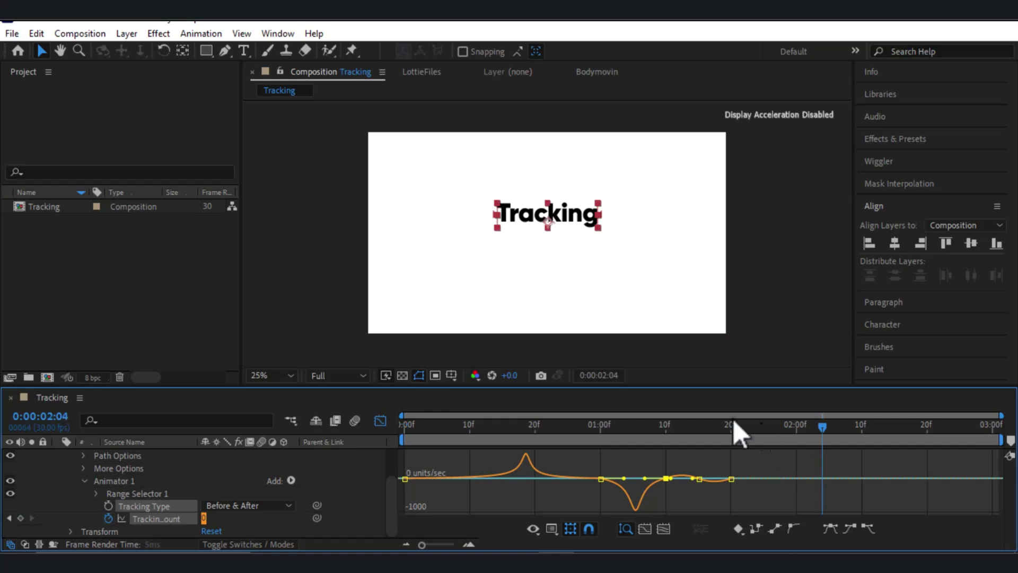
{"action": "left_click", "coordinate": [380, 420]}
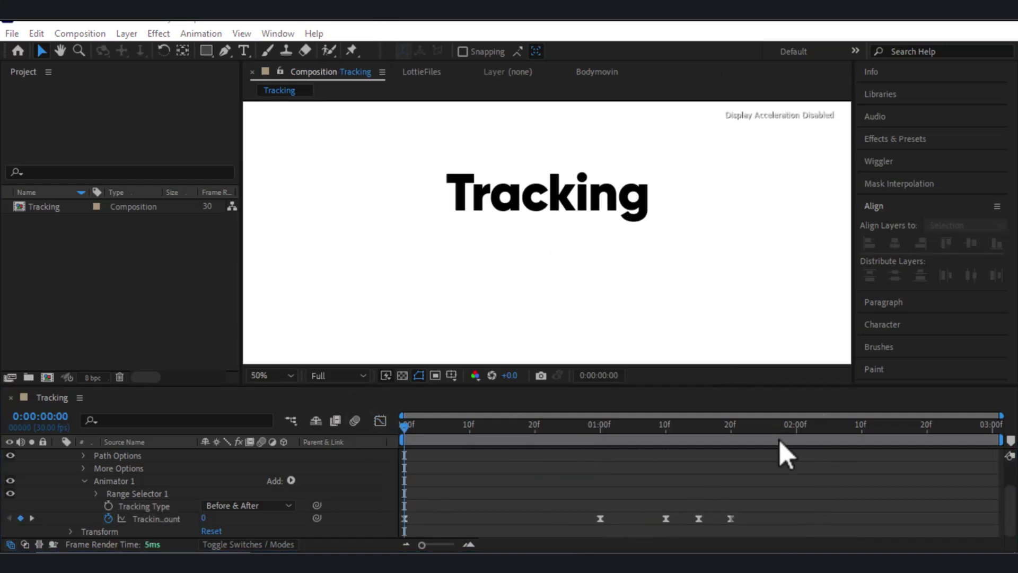
{"action": "left_click", "coordinate": [782, 458]}
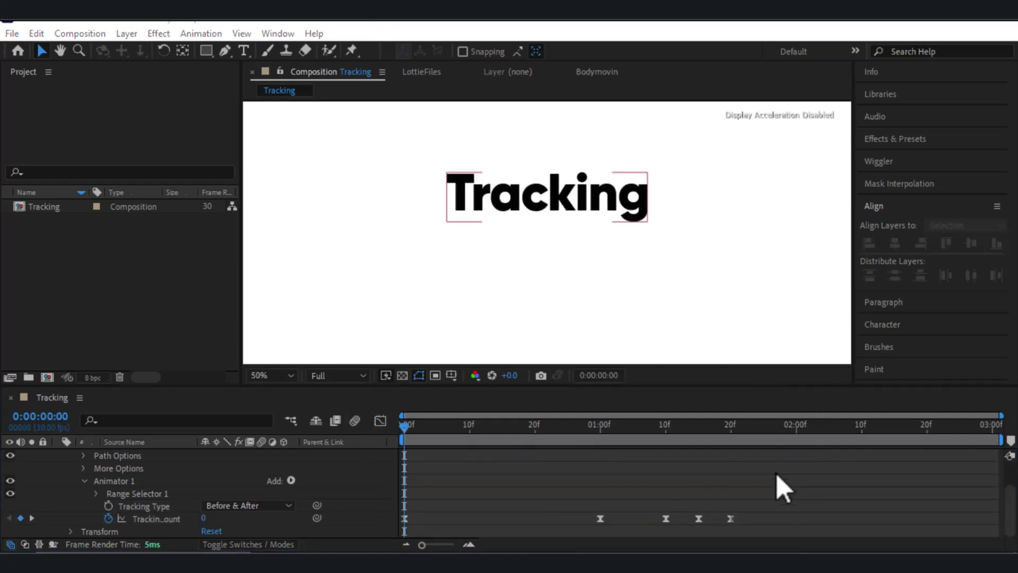
Step: Enable motion blur on the composition and the Tracking layer, then preview it
{"action": "left_click", "coordinate": [355, 420]}
{"action": "scroll", "coordinate": [318, 486], "scroll_direction": "up", "scroll_amount": 2}
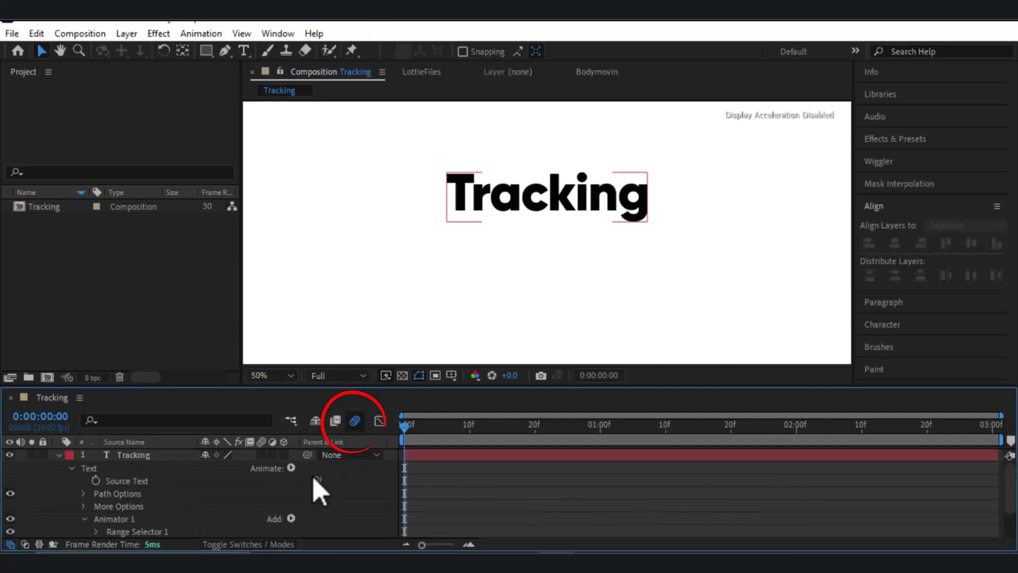
{"action": "left_click", "coordinate": [261, 454]}
{"action": "key", "text": "space"}
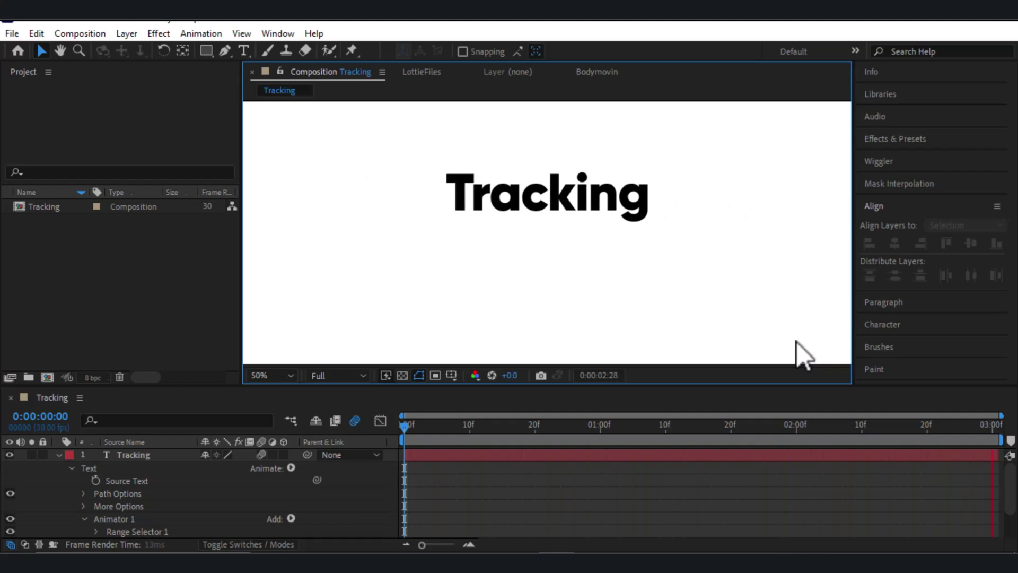
{"action": "key", "text": "space"}
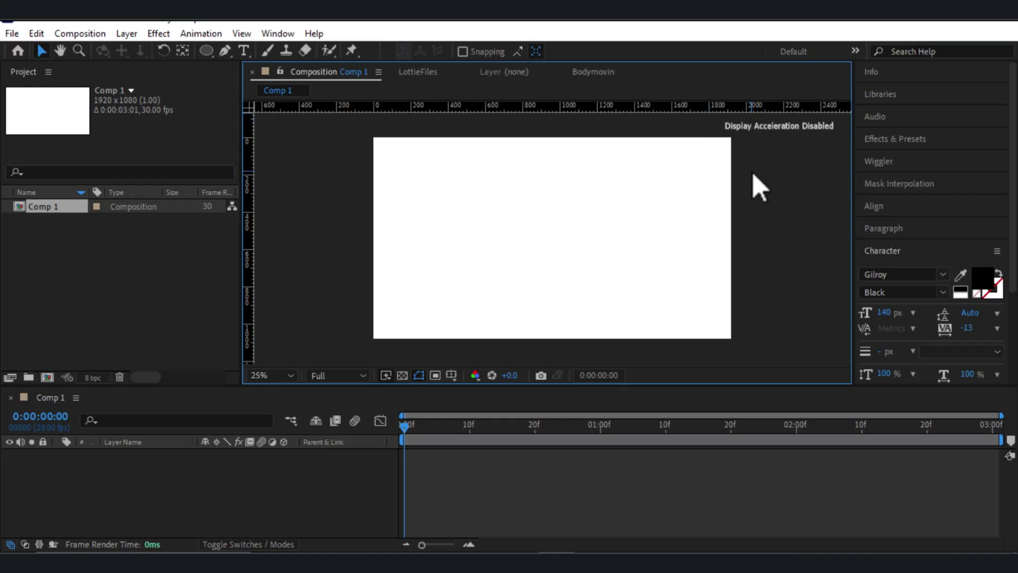
Step: Add a text layer reading 'Scrolling' to Comp 1
{"action": "key", "text": "ctrl+t"}
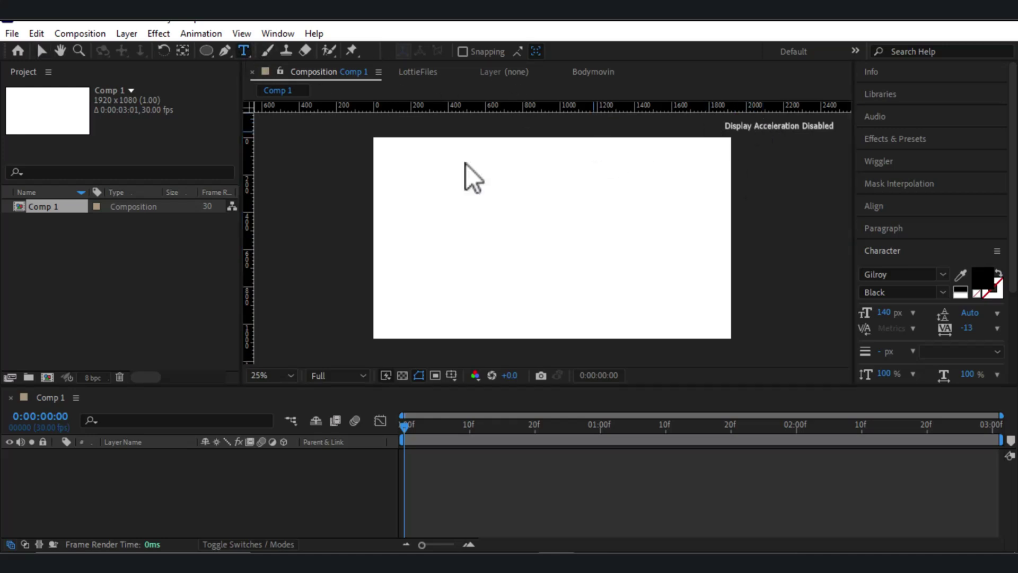
{"action": "left_click", "coordinate": [528, 211]}
{"action": "type", "text": "Scrolling"}
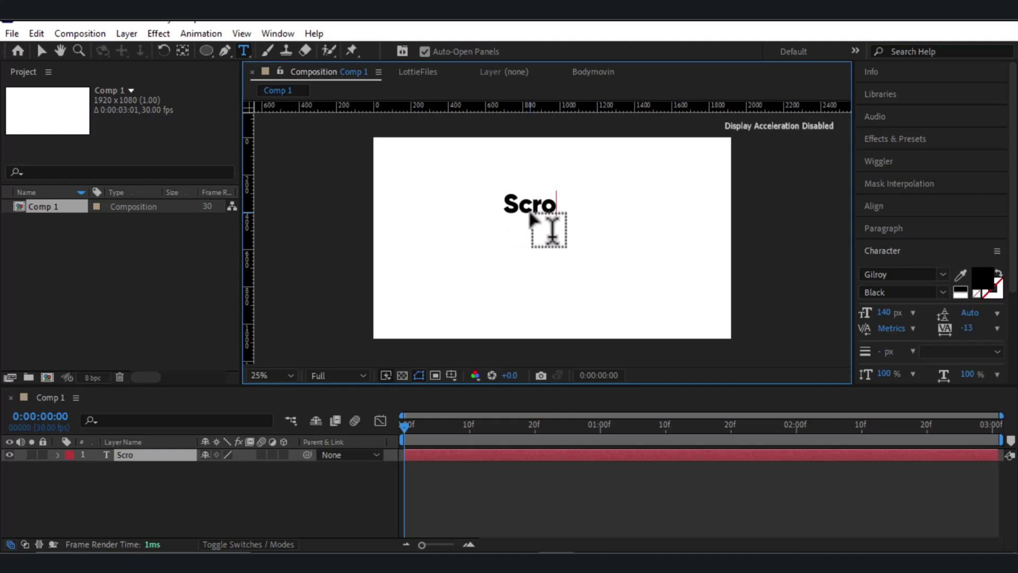
{"action": "left_click", "coordinate": [41, 51]}
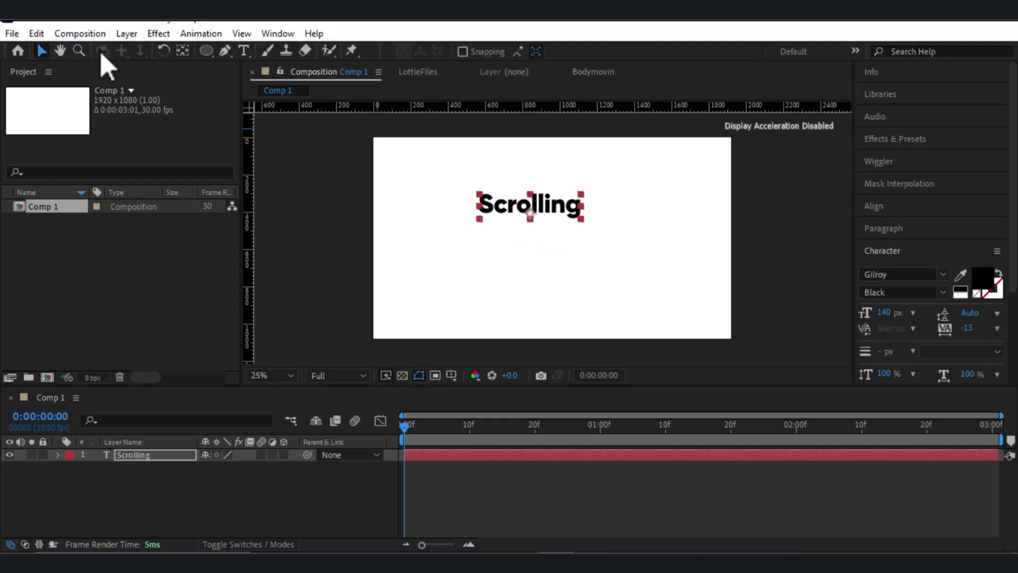
Step: Centre the Scrolling text horizontally and vertically in the composition
{"action": "left_click", "coordinate": [873, 205]}
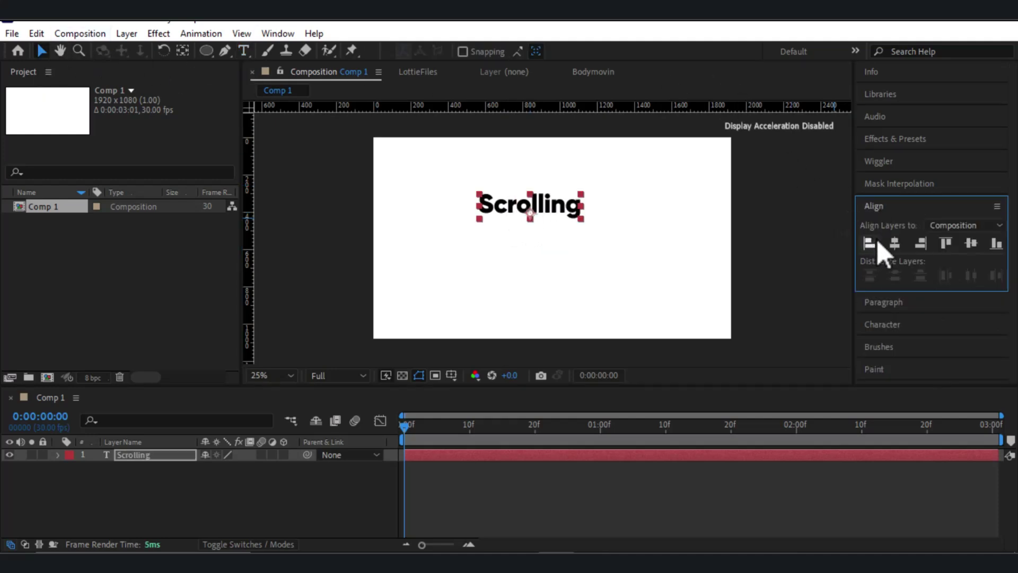
{"action": "left_click", "coordinate": [895, 243]}
{"action": "left_click", "coordinate": [971, 243]}
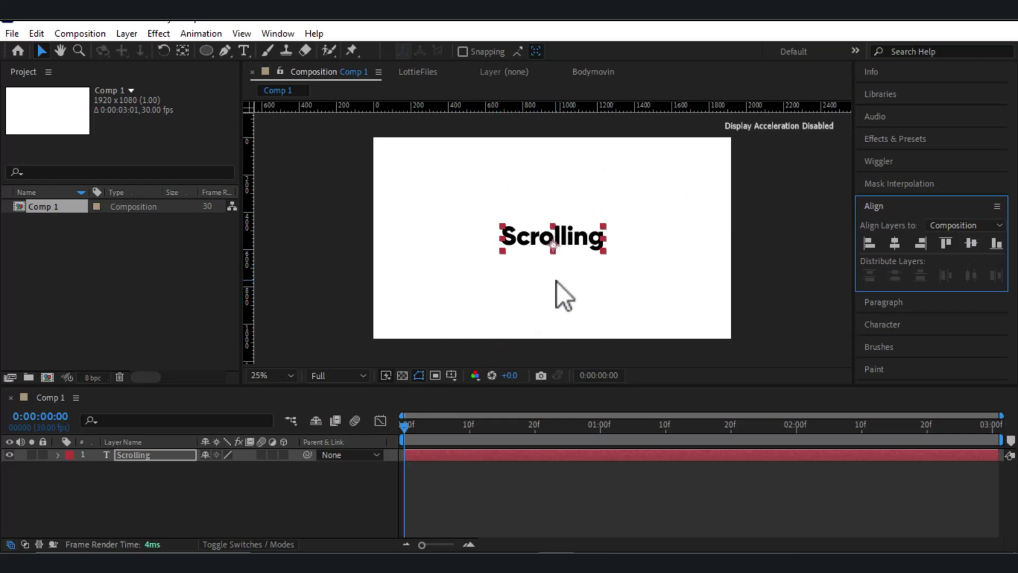
{"action": "left_click", "coordinate": [178, 455]}
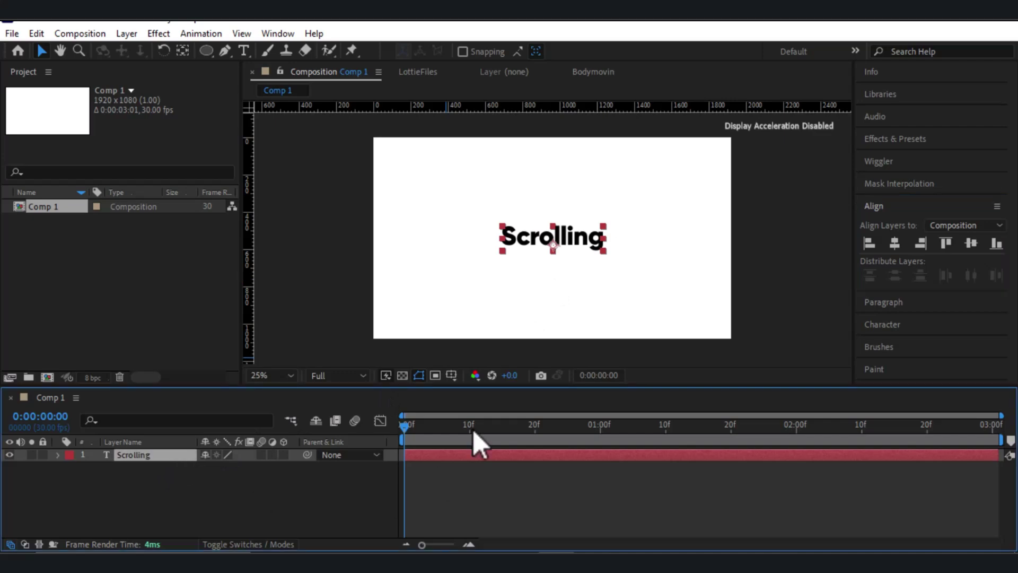
Step: Draw a curved four-point Pen mask across the frame and move its start point further left
{"action": "left_click", "coordinate": [225, 50]}
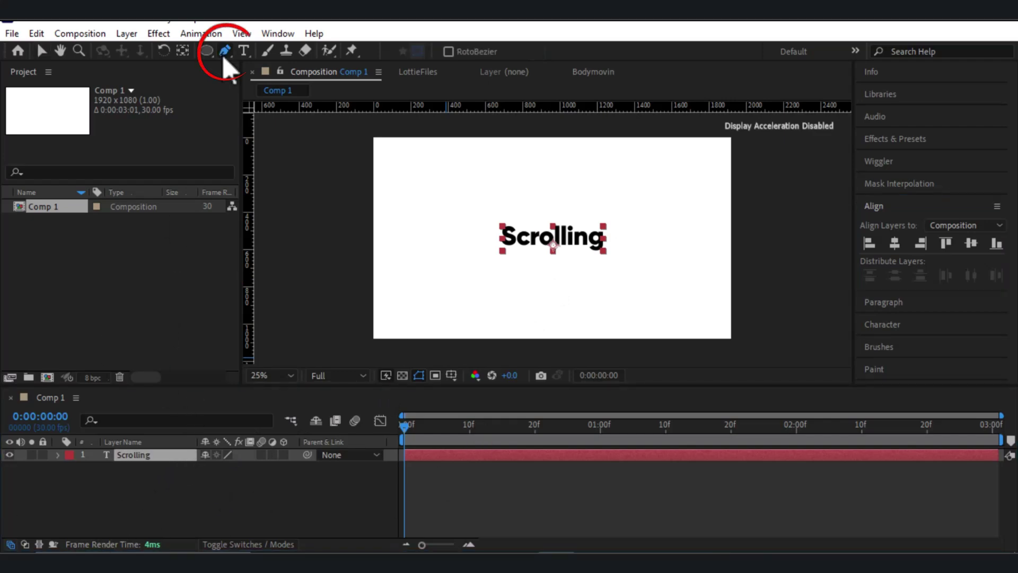
{"action": "left_click", "coordinate": [355, 217]}
{"action": "left_click_drag", "start_coordinate": [501, 202], "coordinate": [608, 235]}
{"action": "left_click_drag", "start_coordinate": [698, 281], "coordinate": [792, 278]}
{"action": "left_click_drag", "start_coordinate": [796, 216], "coordinate": [804, 194]}
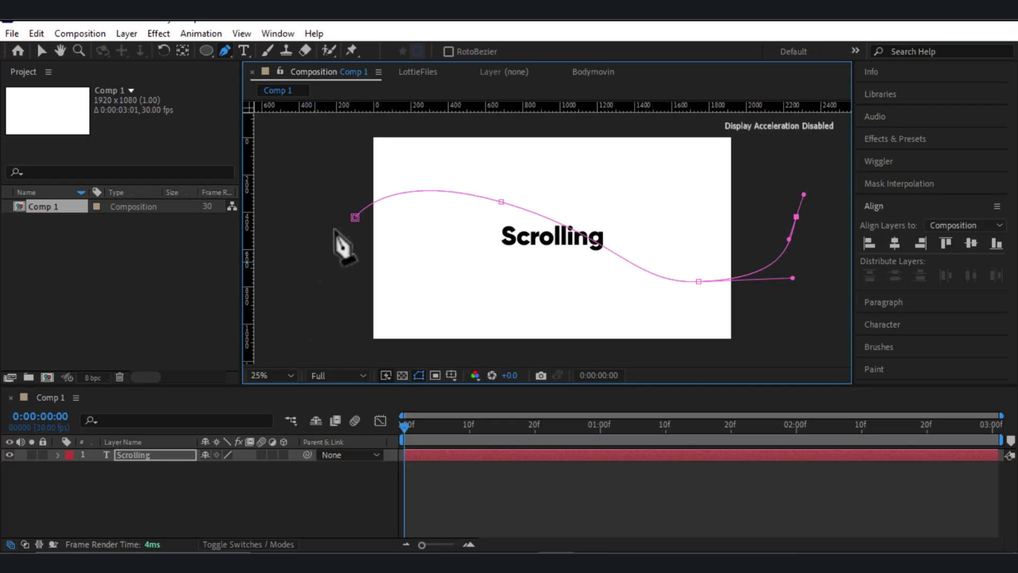
{"action": "key", "text": "v"}
{"action": "left_click_drag", "start_coordinate": [354, 218], "coordinate": [313, 226]}
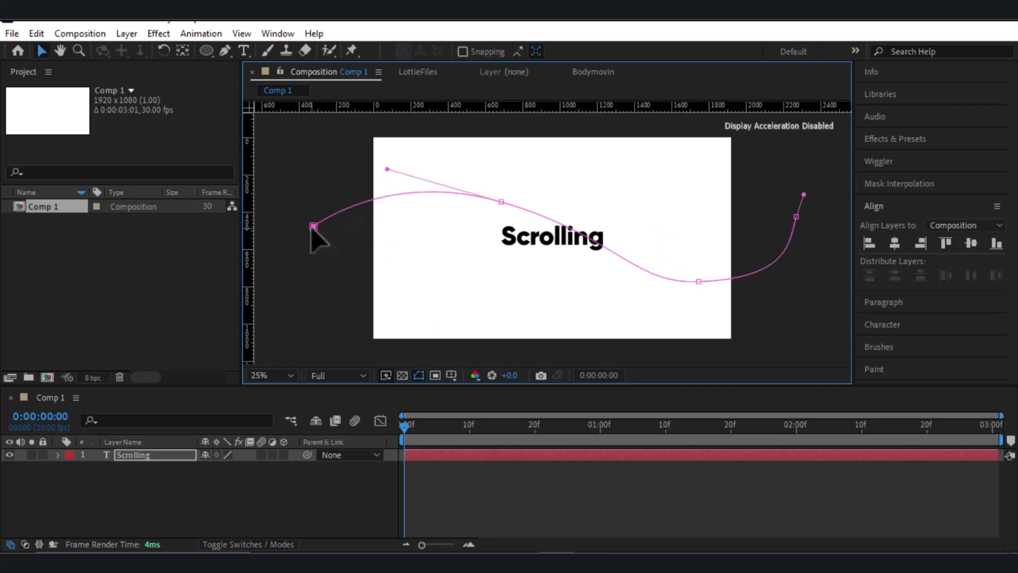
{"action": "left_click", "coordinate": [414, 189]}
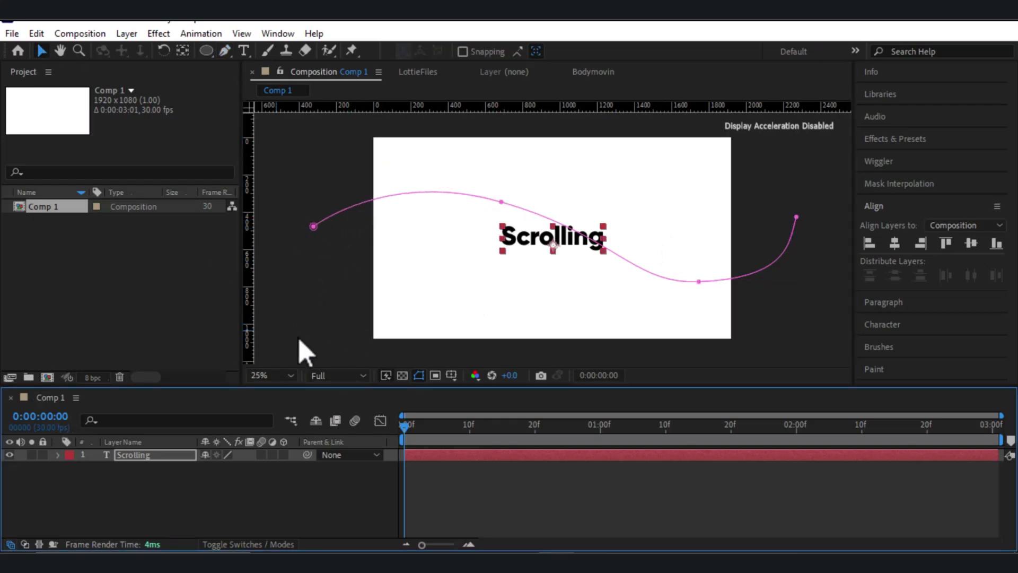
{"action": "left_click", "coordinate": [55, 455]}
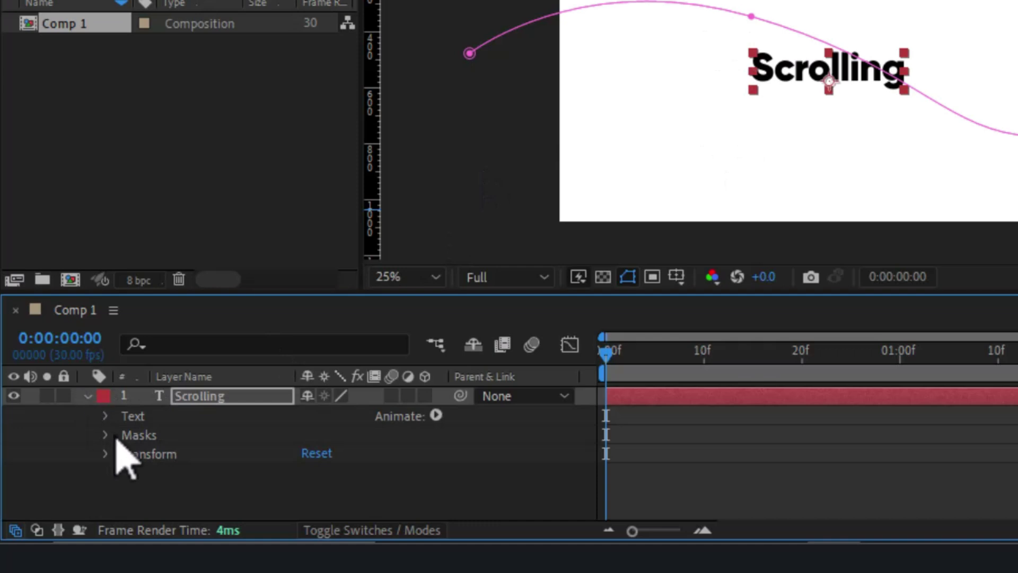
Step: Set the Scrolling text's Path Options Path to Mask 1 and reveal the margin settings
{"action": "left_click", "coordinate": [107, 416]}
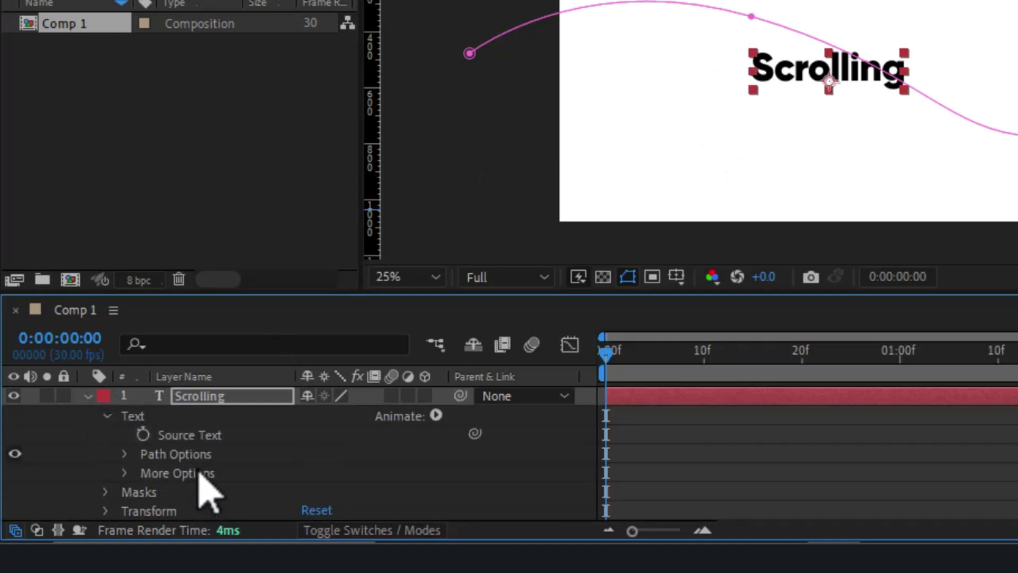
{"action": "left_click", "coordinate": [124, 454]}
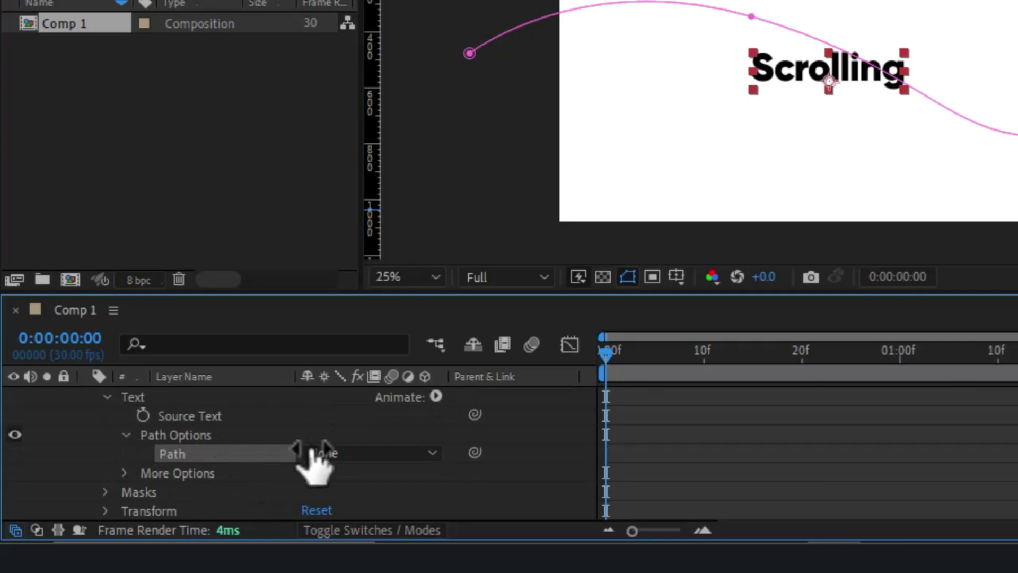
{"action": "left_click", "coordinate": [430, 456]}
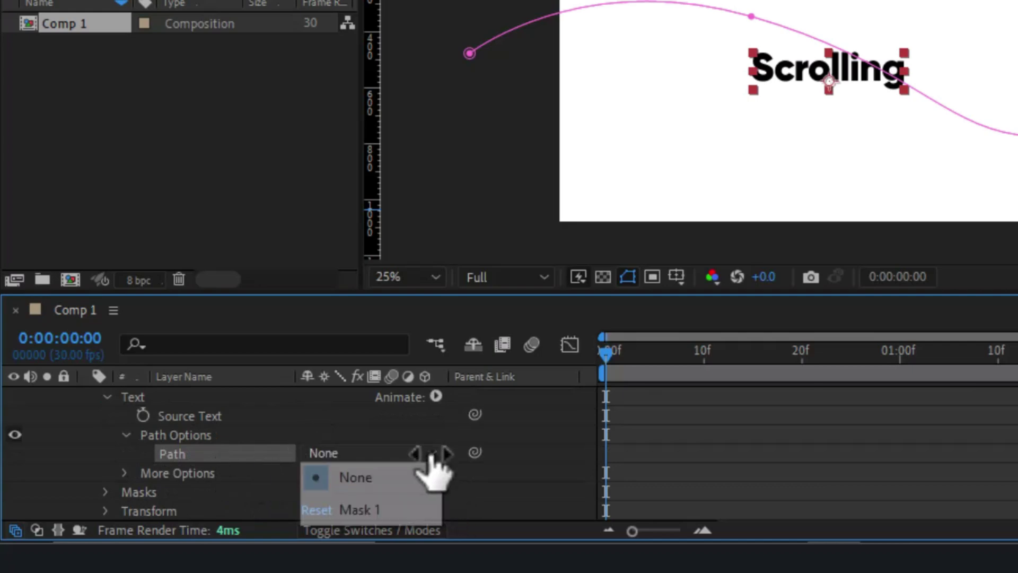
{"action": "left_click", "coordinate": [393, 510]}
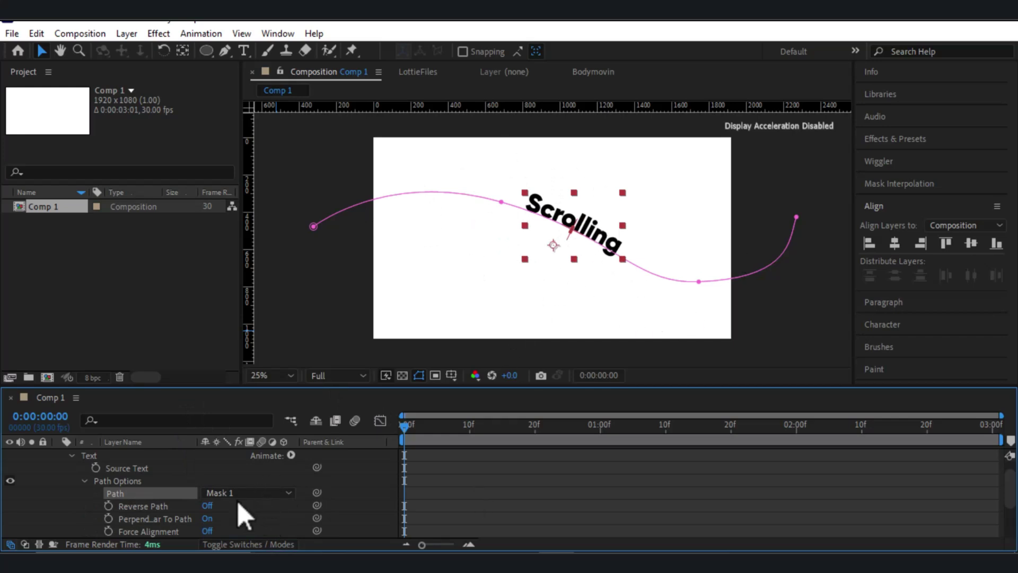
{"action": "scroll", "coordinate": [186, 533], "scroll_direction": "down", "scroll_amount": 1}
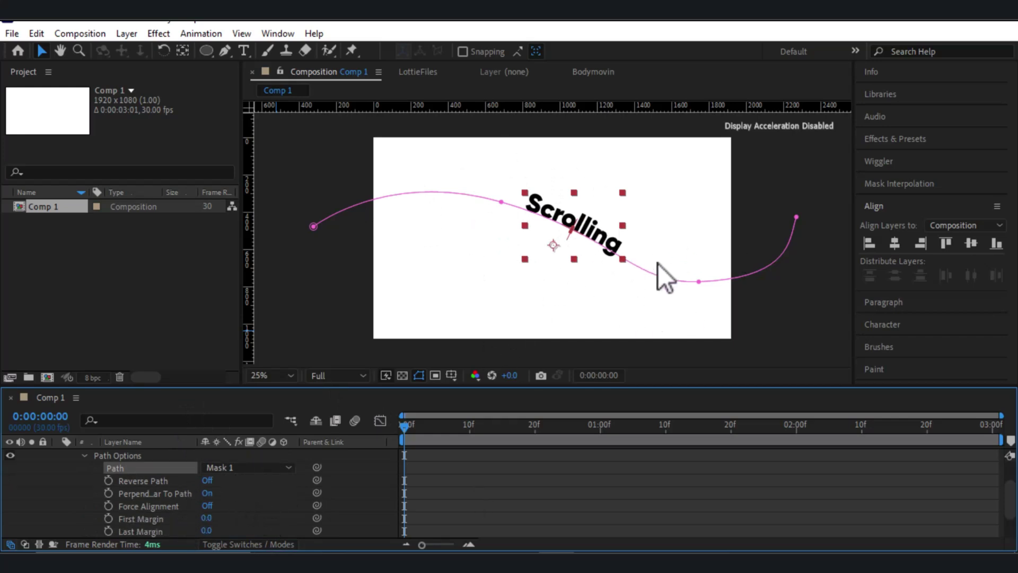
{"action": "scroll", "coordinate": [184, 485], "scroll_direction": "down", "scroll_amount": 1}
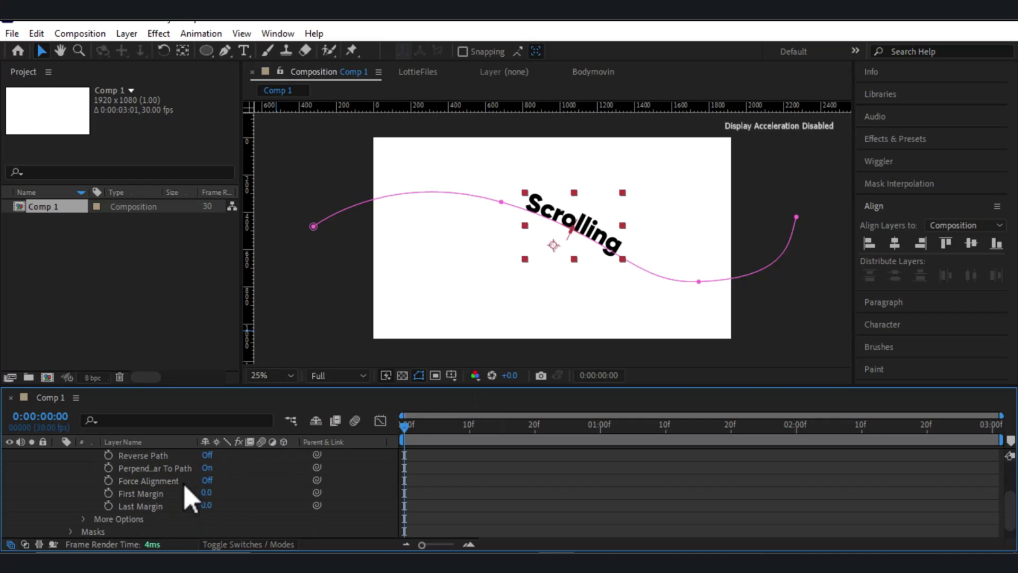
Step: Keyframe First Margin at the start, dragging it to -1399 so the text sits off-frame
{"action": "left_click", "coordinate": [109, 493]}
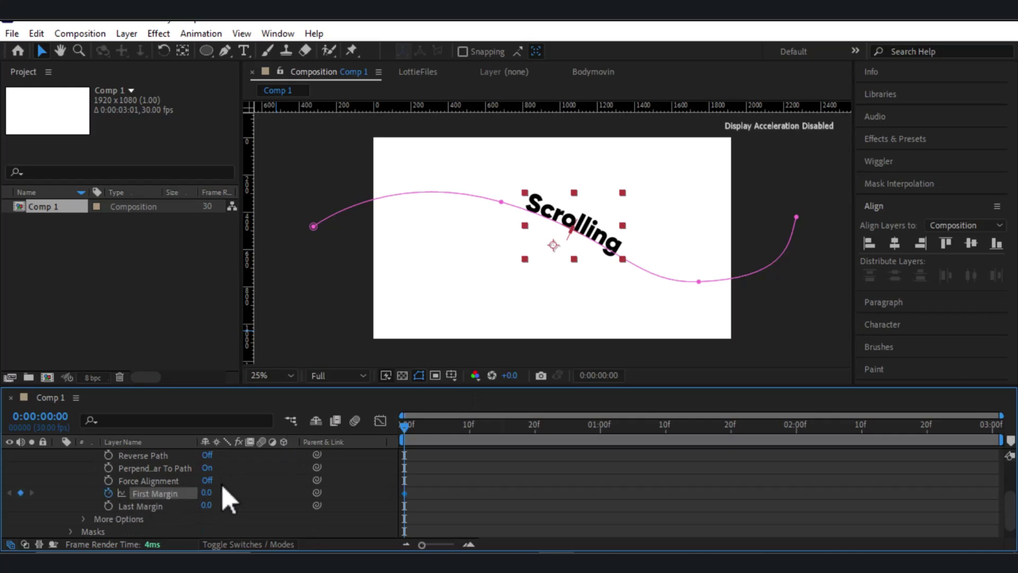
{"action": "left_click", "coordinate": [422, 495]}
{"action": "left_click_drag", "start_coordinate": [386, 520], "coordinate": [385, 517]}
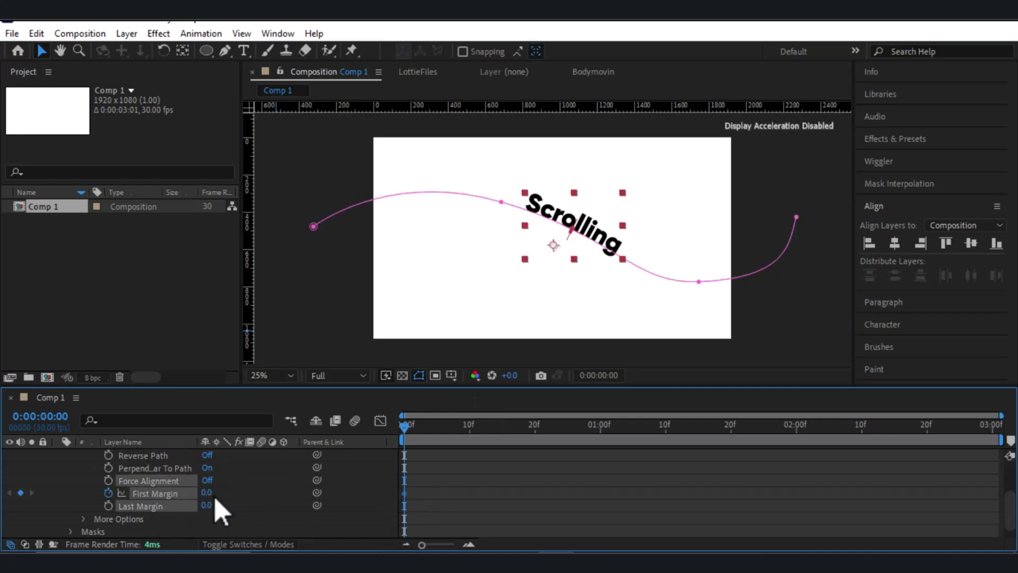
{"action": "left_click_drag", "start_coordinate": [212, 504], "coordinate": [66, 494]}
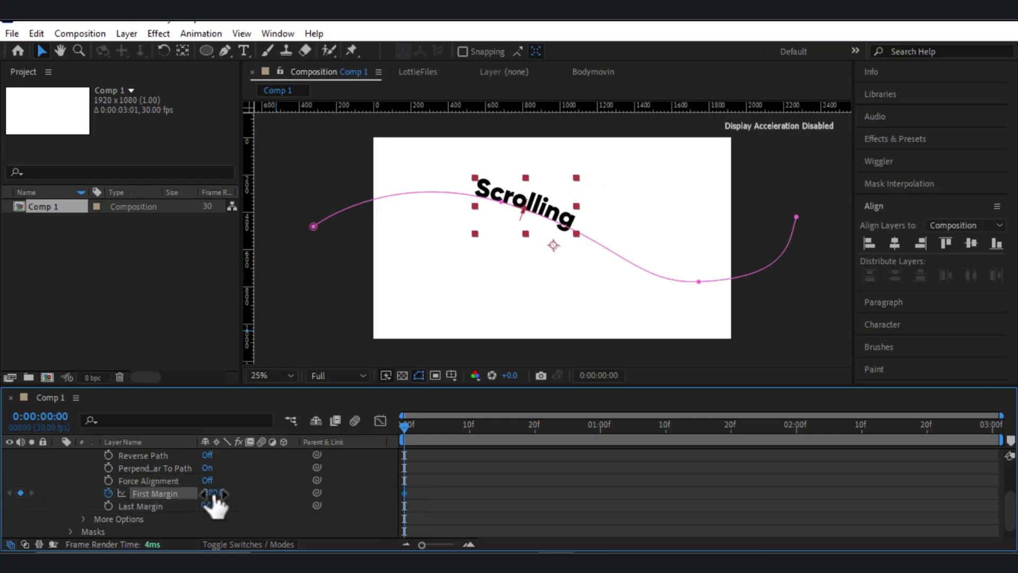
{"action": "left_click_drag", "start_coordinate": [233, 499], "coordinate": [311, 518]}
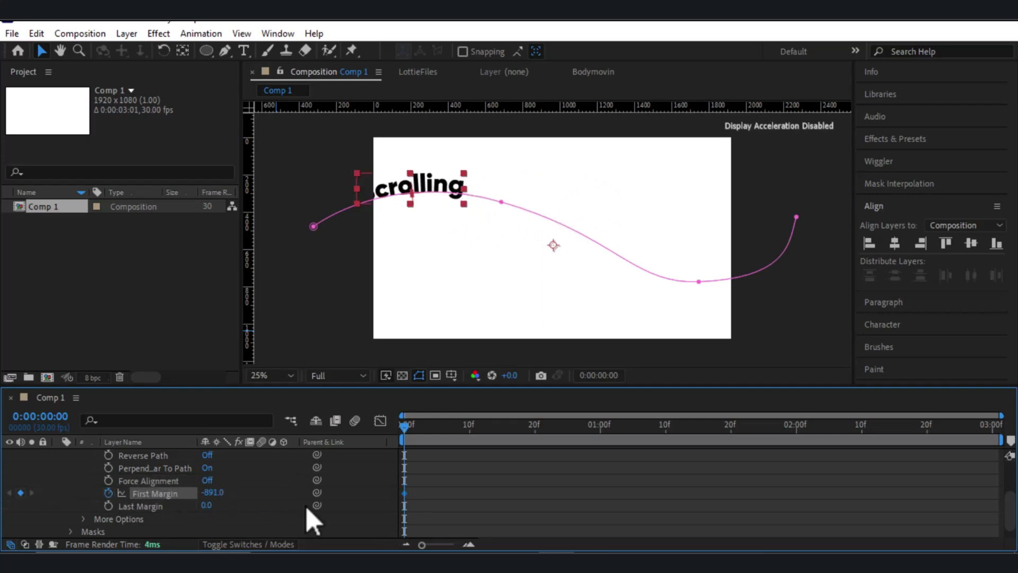
{"action": "left_click_drag", "start_coordinate": [209, 494], "coordinate": [153, 493]}
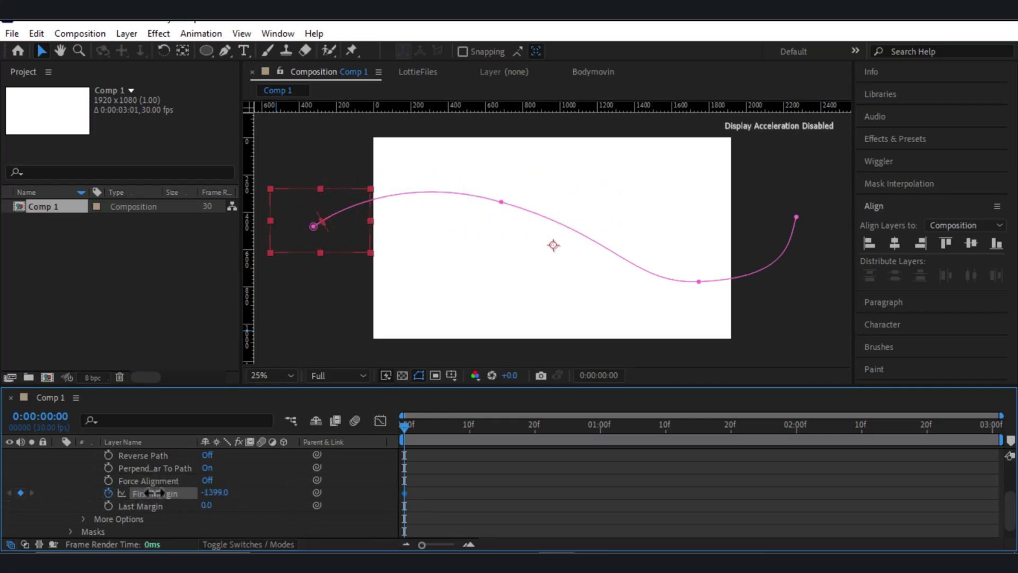
Step: Set First Margin to 0 at two seconds and preview the slide-in
{"action": "left_click_drag", "start_coordinate": [407, 439], "coordinate": [796, 444]}
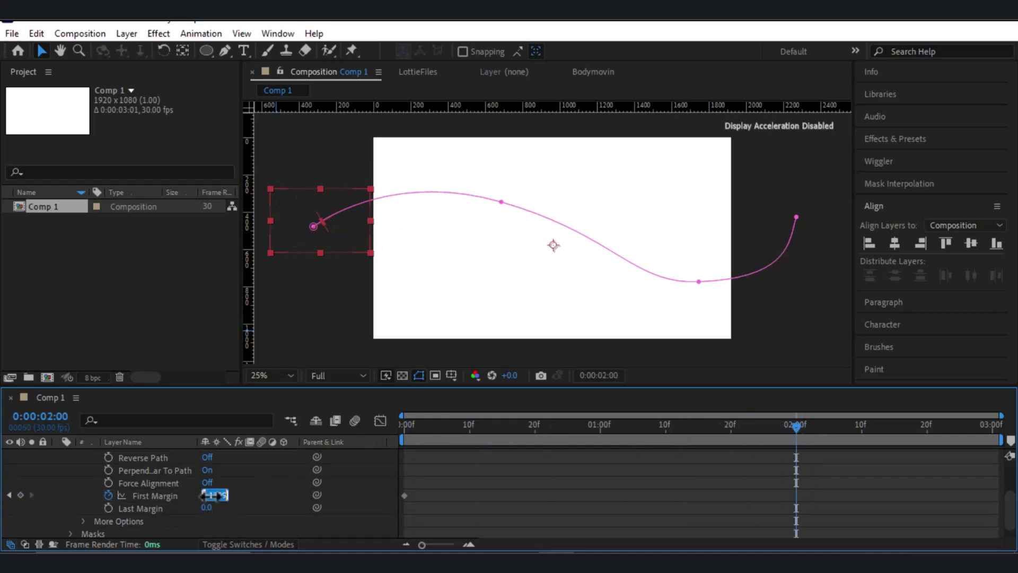
{"action": "type", "text": "0"}
{"action": "key", "text": "Return"}
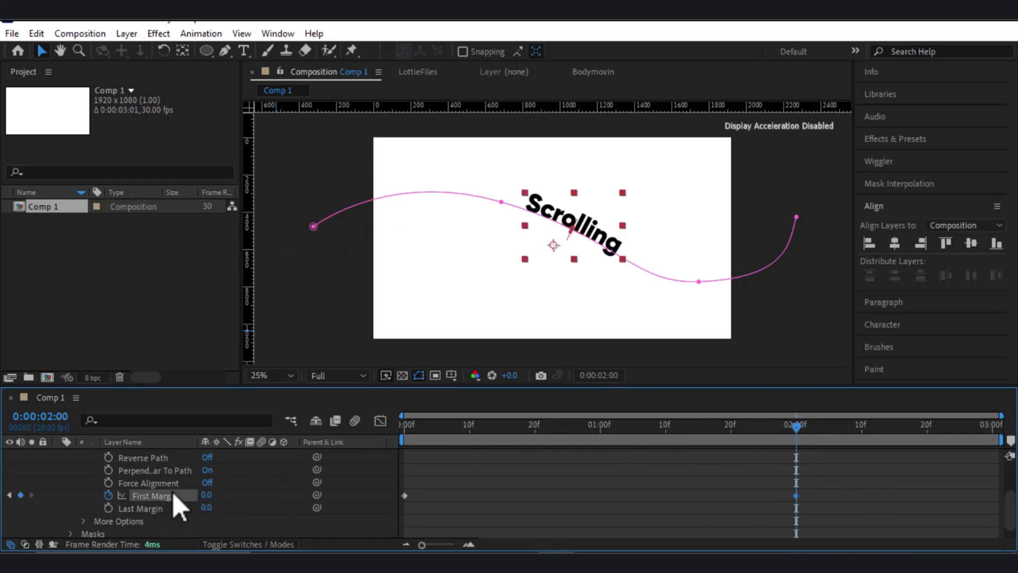
{"action": "left_click_drag", "start_coordinate": [212, 495], "coordinate": [798, 436]}
{"action": "left_click", "coordinate": [9, 494]}
{"action": "key", "text": "space"}
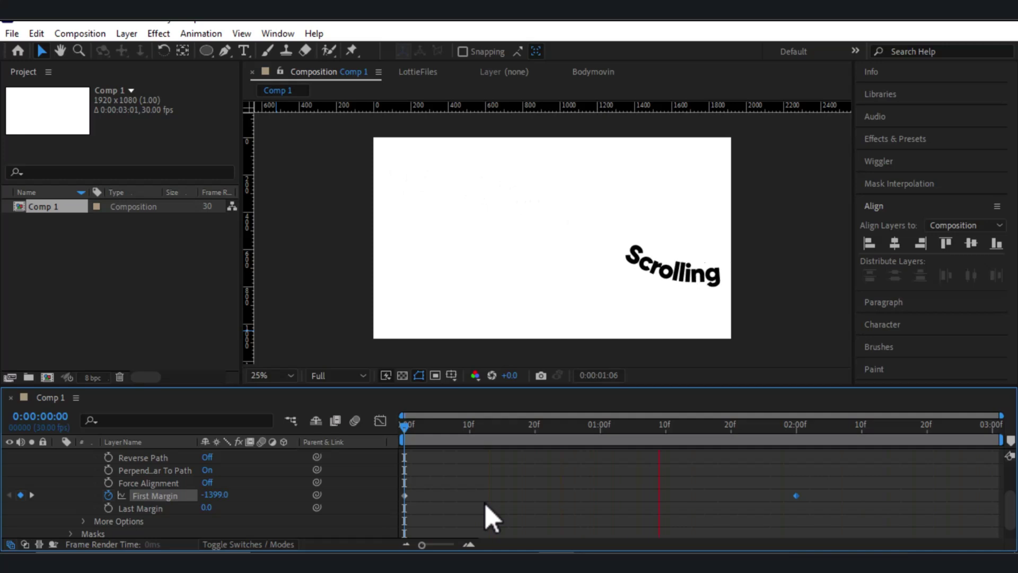
{"action": "key", "text": "space"}
{"action": "left_click", "coordinate": [593, 469]}
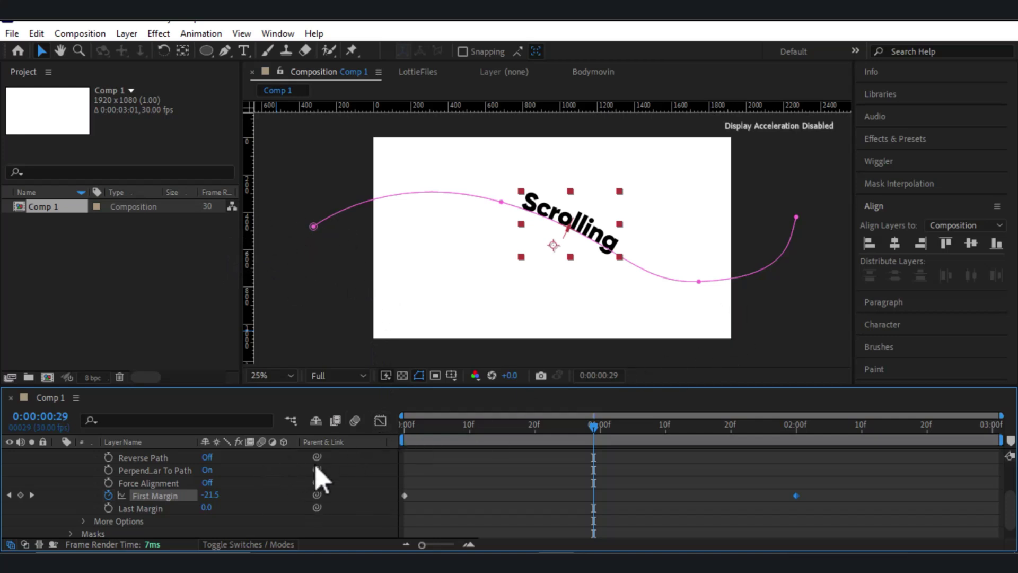
Step: Toggle Reverse Path on and off, and Perpendicular To Path off and back on
{"action": "scroll", "coordinate": [207, 482], "scroll_direction": "up", "scroll_amount": 2}
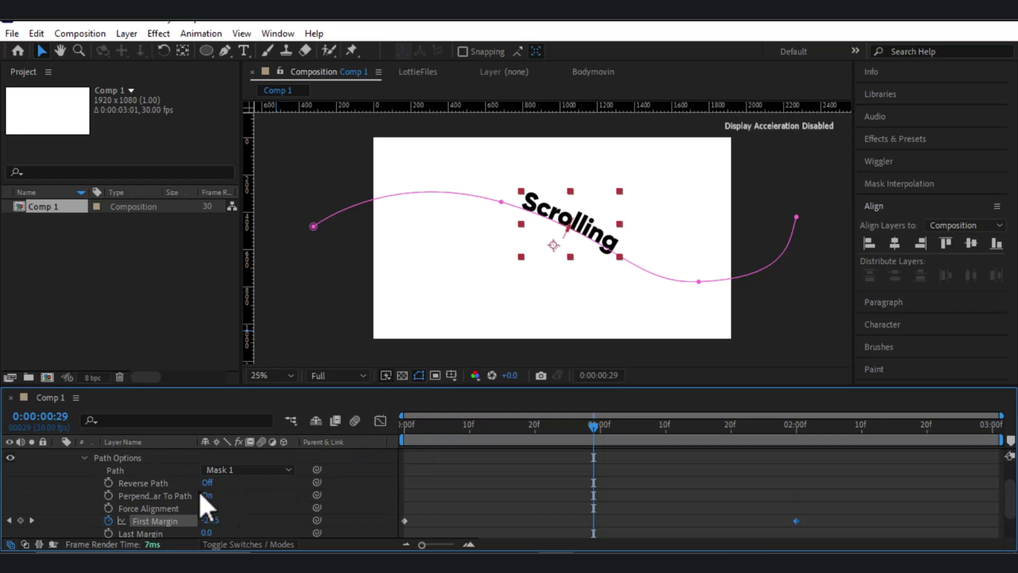
{"action": "left_click", "coordinate": [207, 482]}
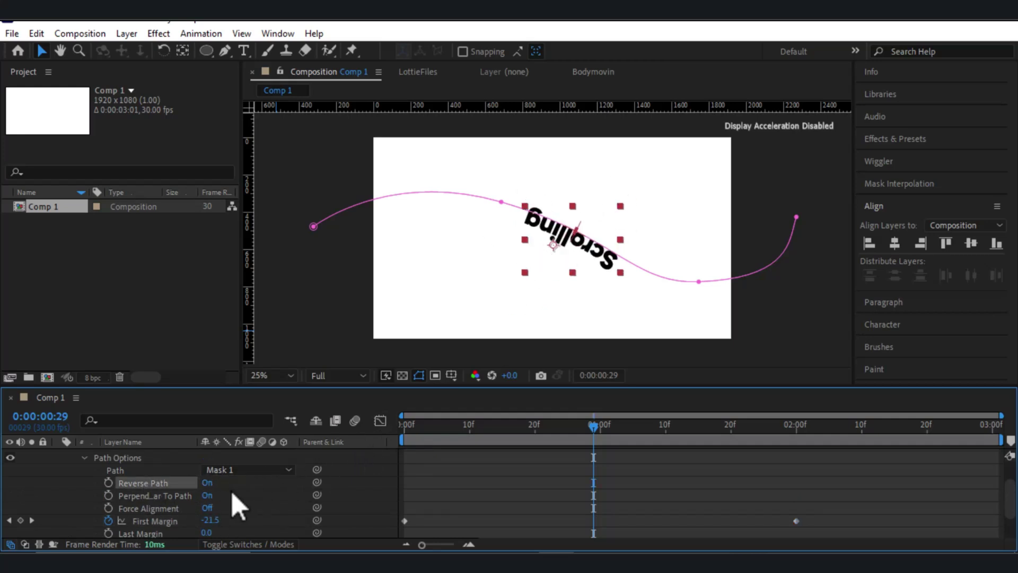
{"action": "left_click", "coordinate": [207, 482]}
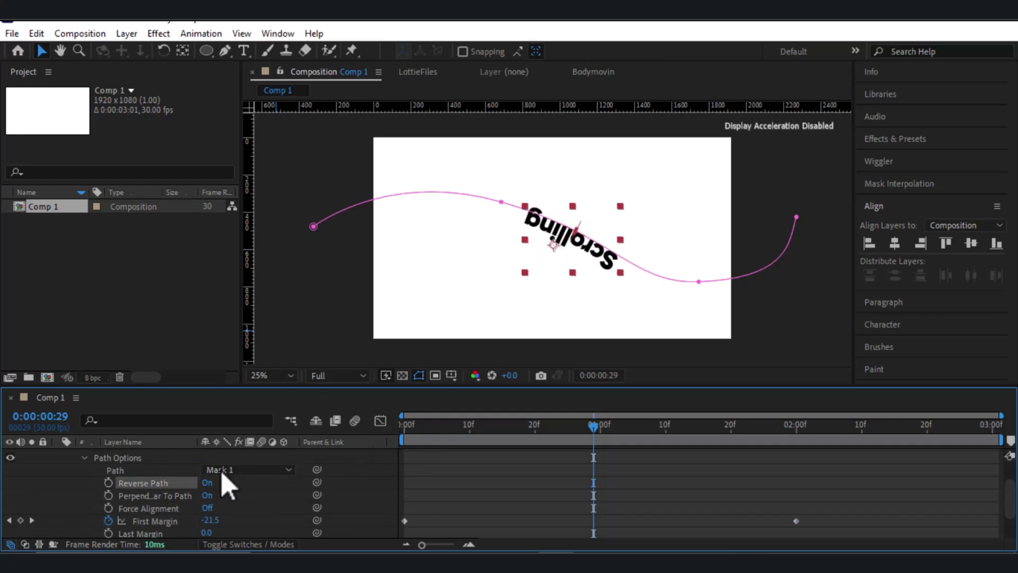
{"action": "left_click", "coordinate": [206, 495]}
{"action": "key", "text": "period"}
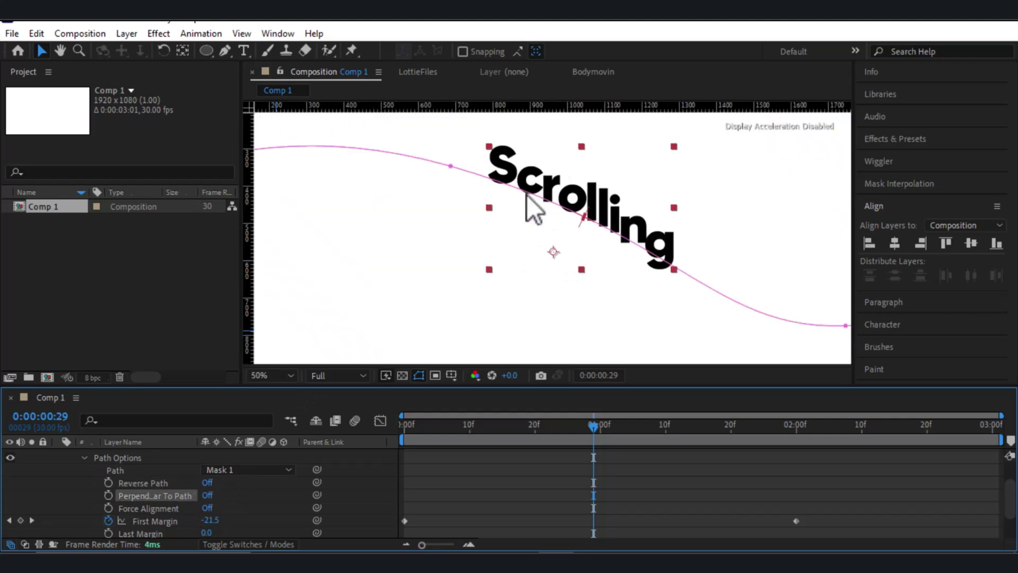
{"action": "left_click", "coordinate": [207, 495]}
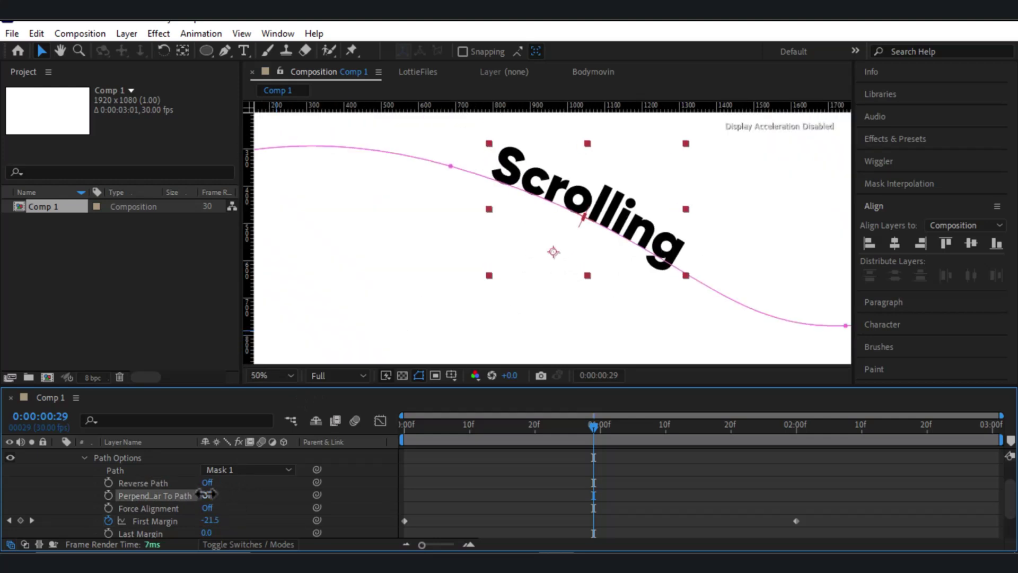
Step: Turn Force Alignment on so the letters span the path, then preview the scroll
{"action": "left_click", "coordinate": [207, 508]}
{"action": "key", "text": "comma"}
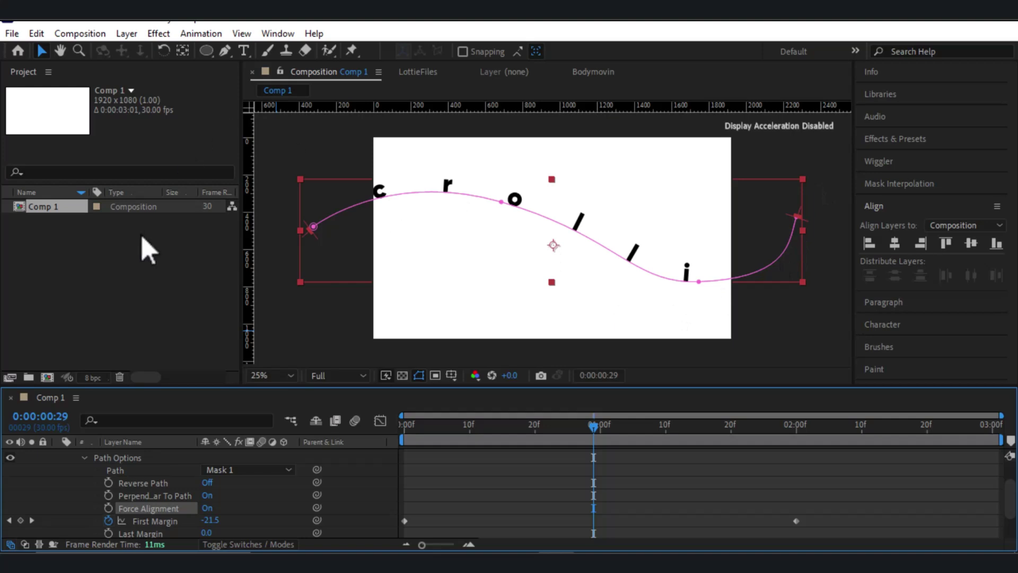
{"action": "key", "text": "space"}
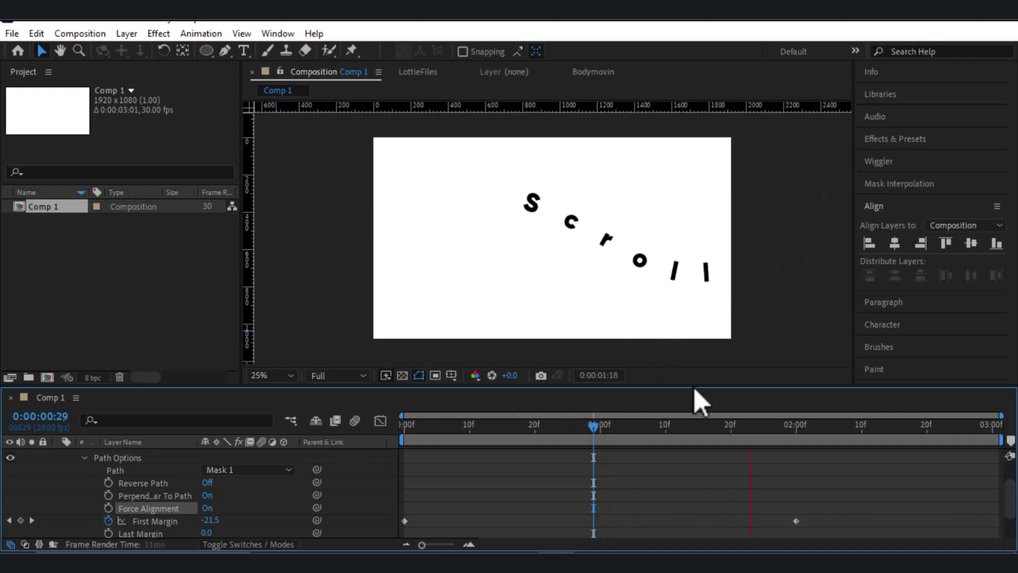
{"action": "key", "text": "space"}
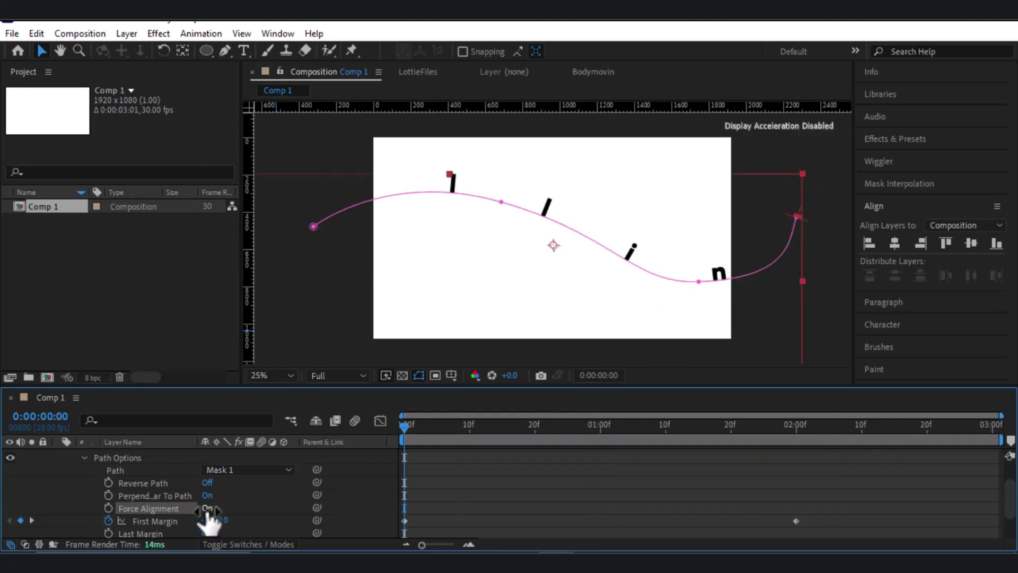
{"action": "scroll", "coordinate": [288, 511], "scroll_direction": "down", "scroll_amount": 1}
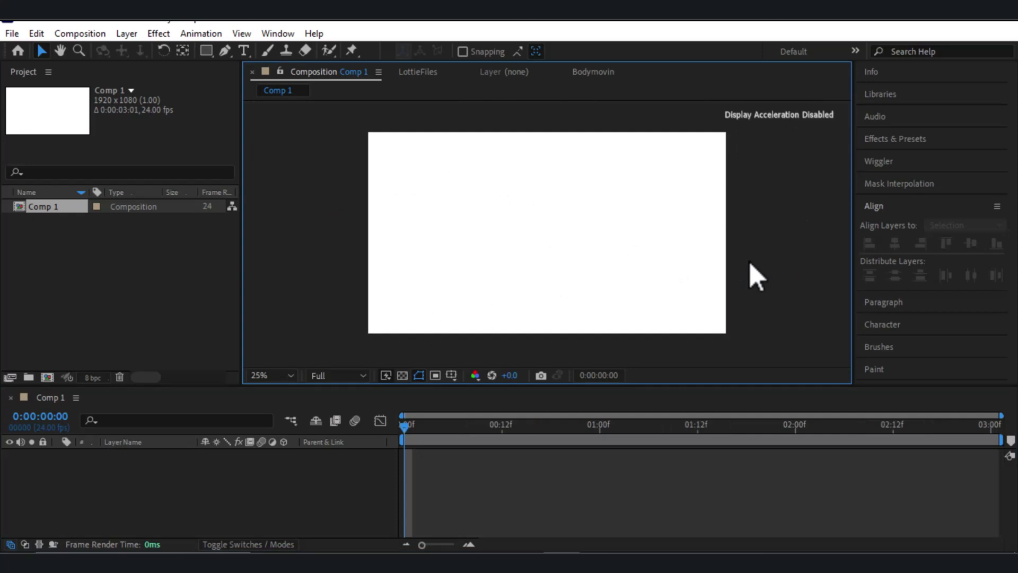
Step: Add a new text layer reading 'Typerwrite' in the comp
{"action": "key", "text": "ctrl+t"}
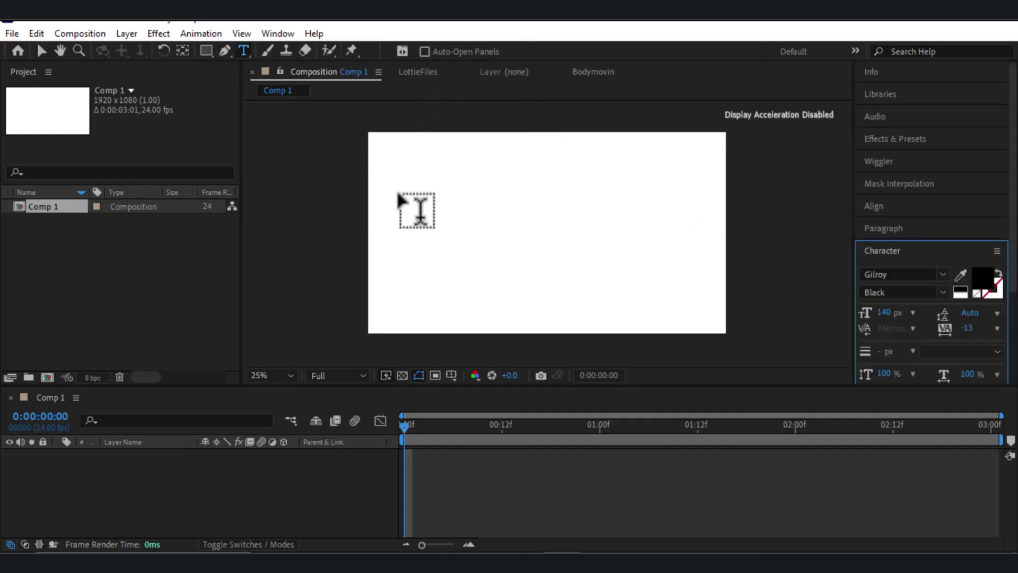
{"action": "left_click", "coordinate": [482, 220]}
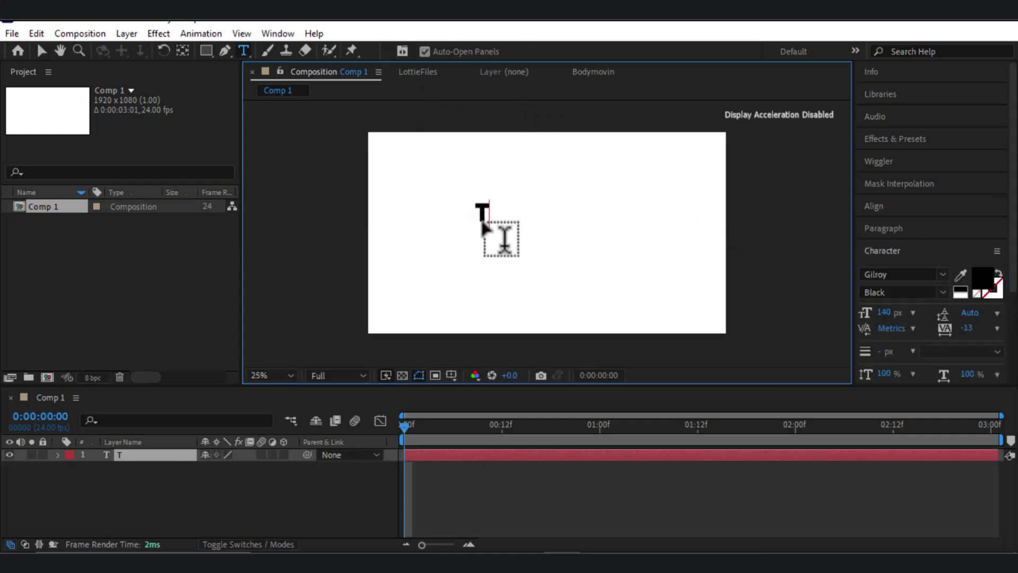
{"action": "type", "text": "Typerwrite"}
{"action": "key", "text": "Escape"}
{"action": "key", "text": "v"}
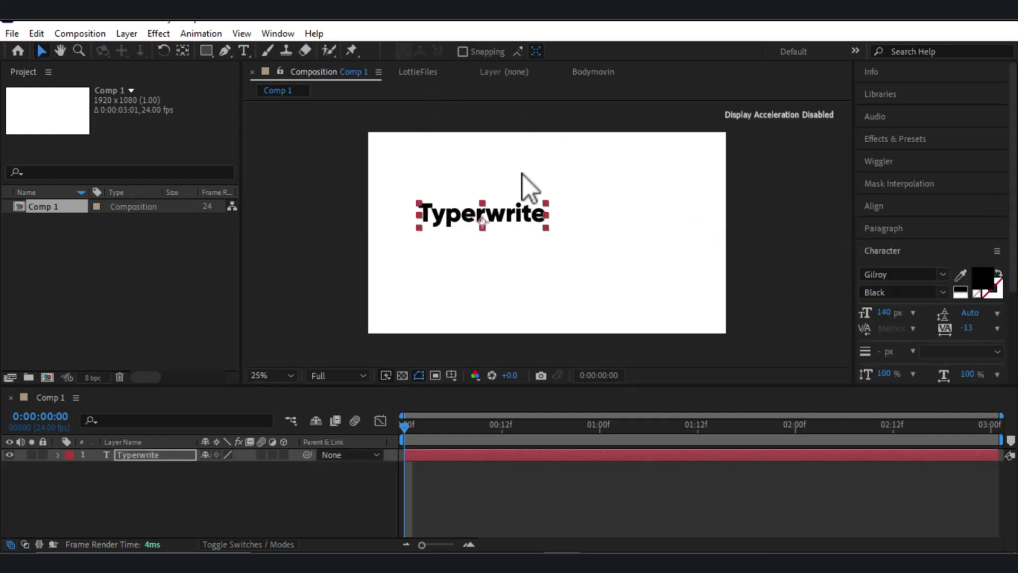
Step: Centre the Typerwrite text horizontally and vertically with the Align panel
{"action": "left_click", "coordinate": [911, 212]}
{"action": "left_click", "coordinate": [895, 243]}
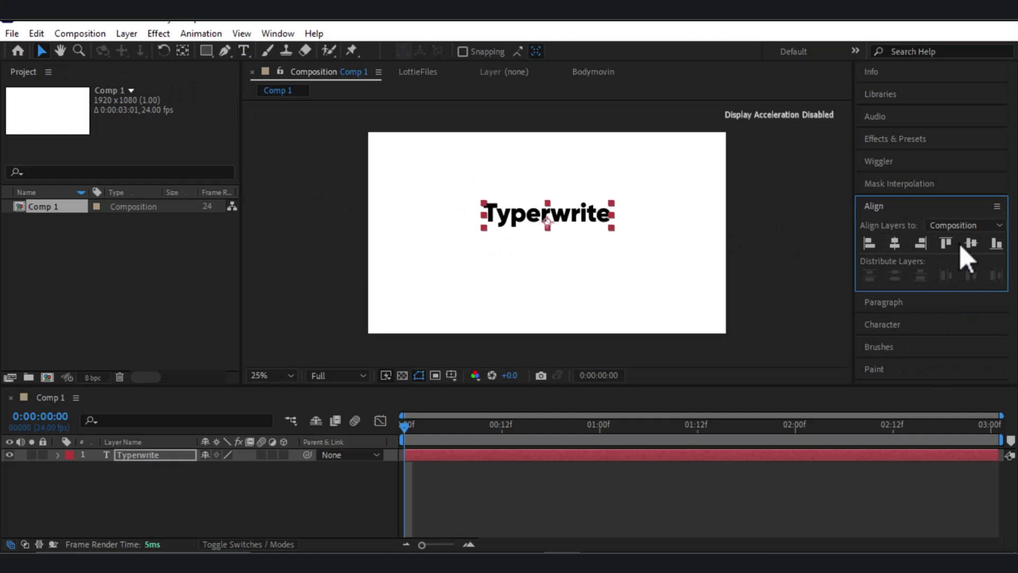
{"action": "left_click", "coordinate": [971, 243]}
{"action": "left_click", "coordinate": [504, 348]}
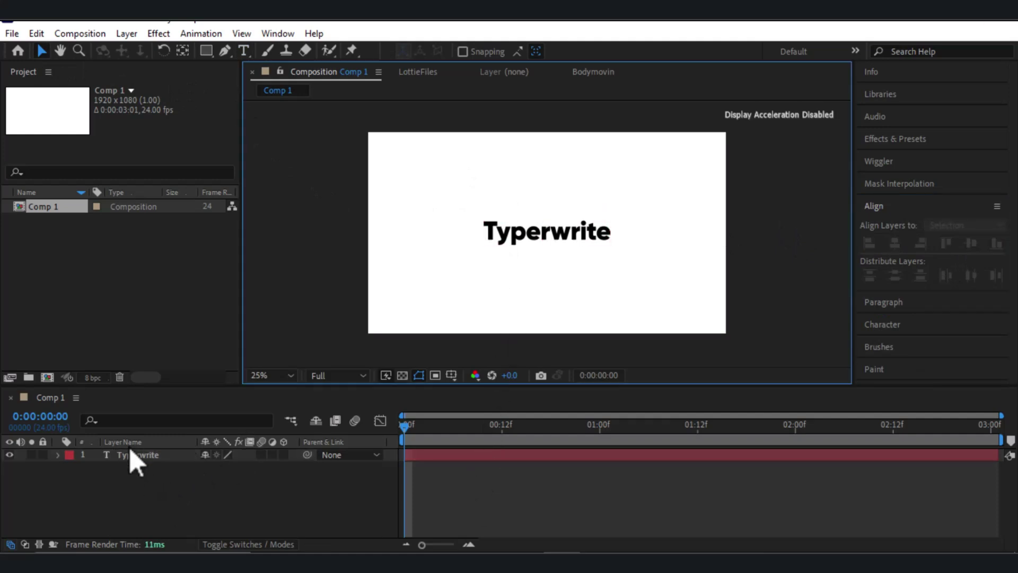
Step: Add an Opacity animator to Typerwrite and set its opacity to 0%
{"action": "left_click", "coordinate": [53, 455]}
{"action": "left_click", "coordinate": [58, 455]}
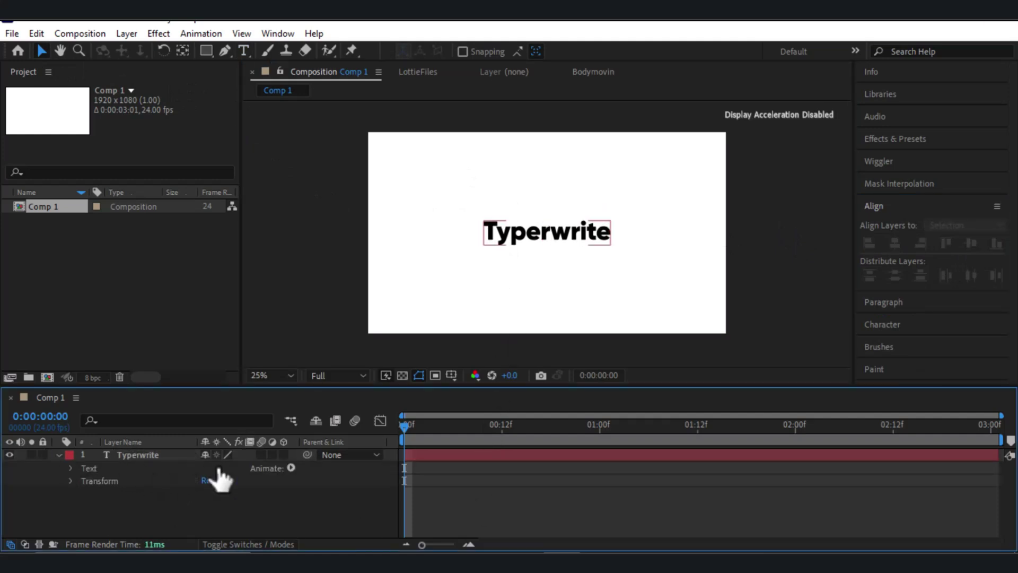
{"action": "left_click", "coordinate": [291, 468]}
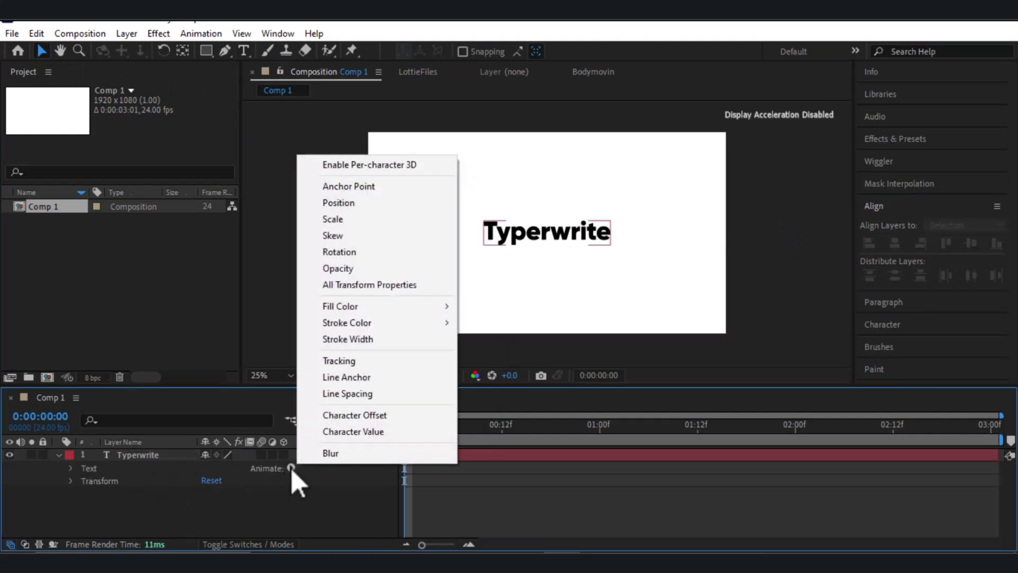
{"action": "left_click", "coordinate": [384, 266]}
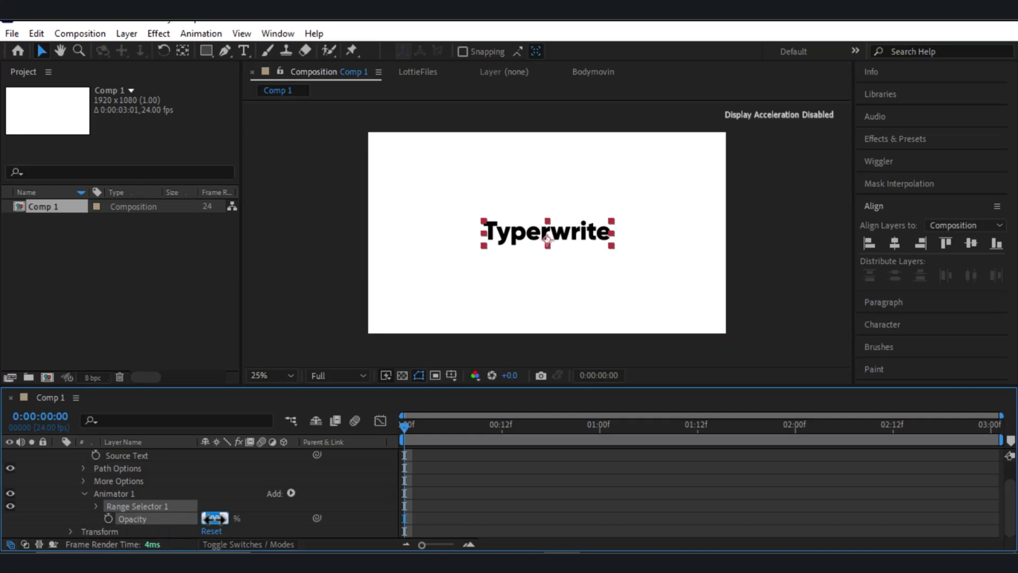
{"action": "left_click_drag", "start_coordinate": [214, 518], "coordinate": [170, 531]}
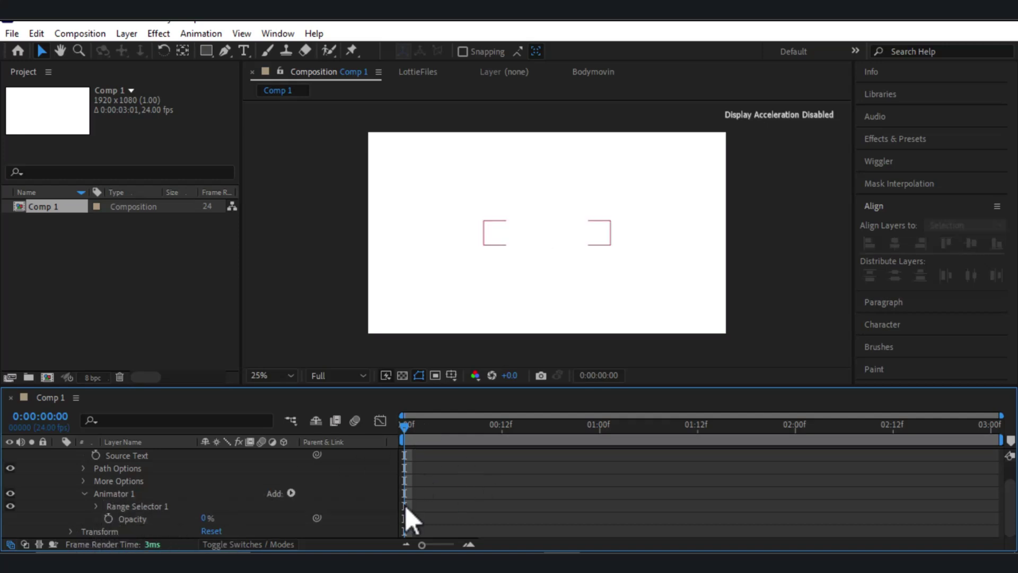
Step: Keyframe Range Selector 1's Start at 0% on frame 0:00
{"action": "left_click", "coordinate": [133, 506]}
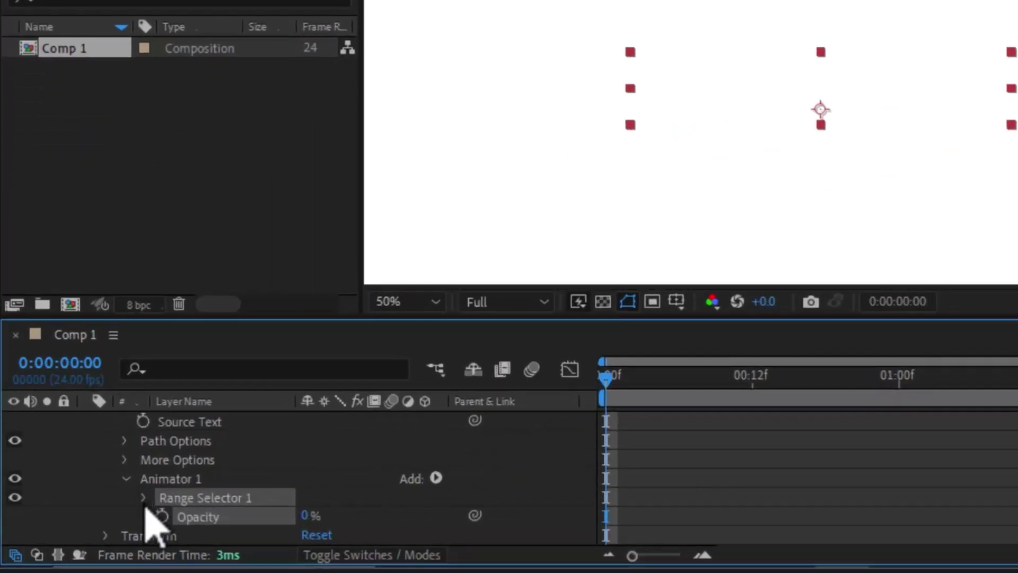
{"action": "left_click", "coordinate": [143, 498]}
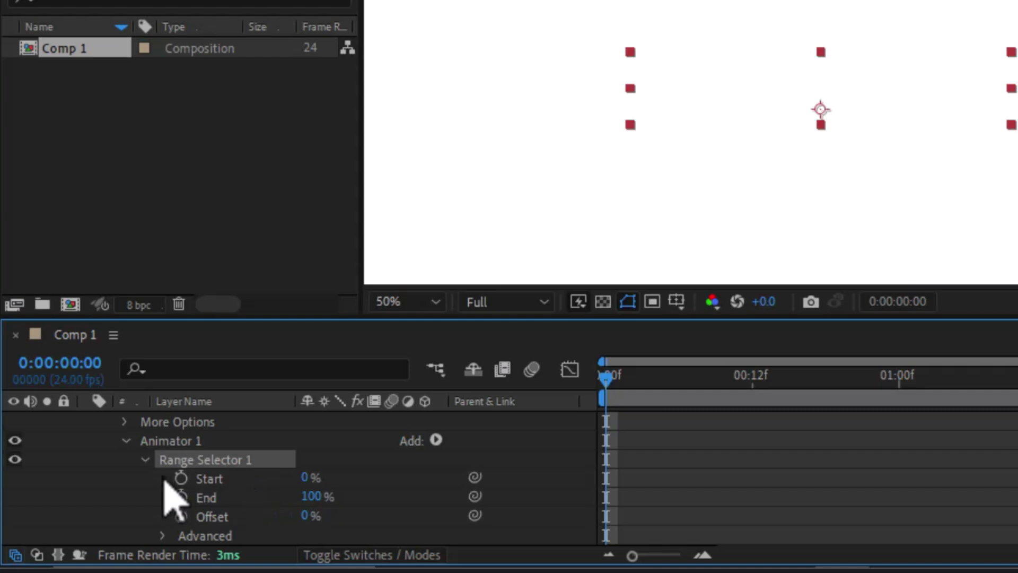
{"action": "left_click", "coordinate": [182, 477]}
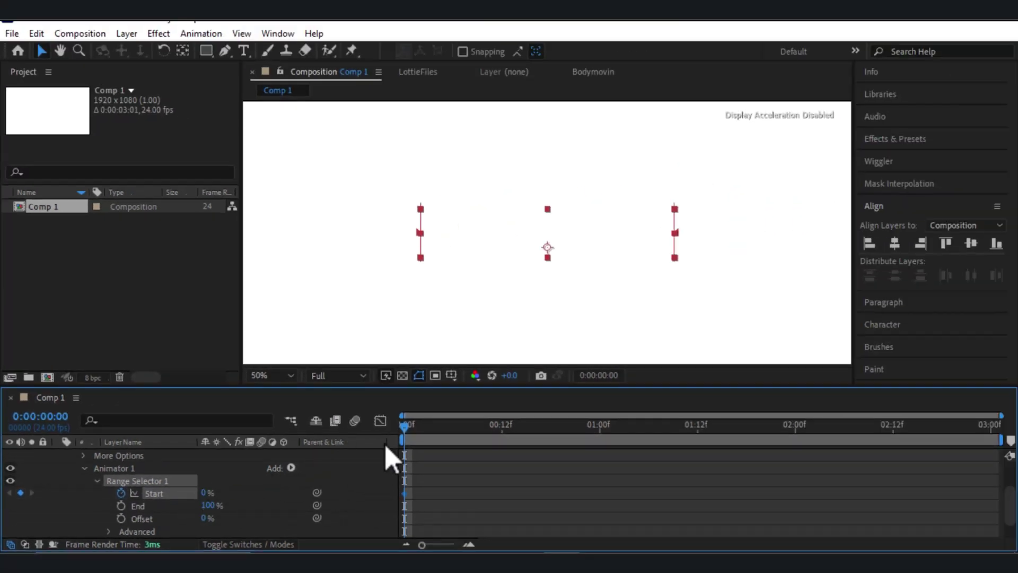
Step: Set Range Selector Start to 100% at 1:00 and preview the type-on
{"action": "left_click_drag", "start_coordinate": [405, 430], "coordinate": [599, 440]}
{"action": "left_click", "coordinate": [208, 492]}
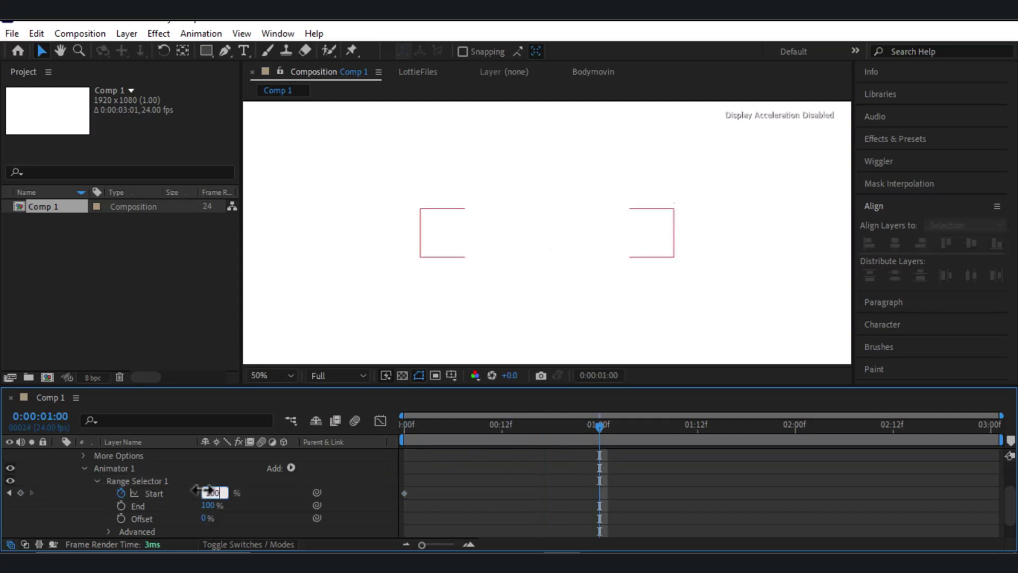
{"action": "type", "text": "0"}
{"action": "key", "text": "Return"}
{"action": "key", "text": "space"}
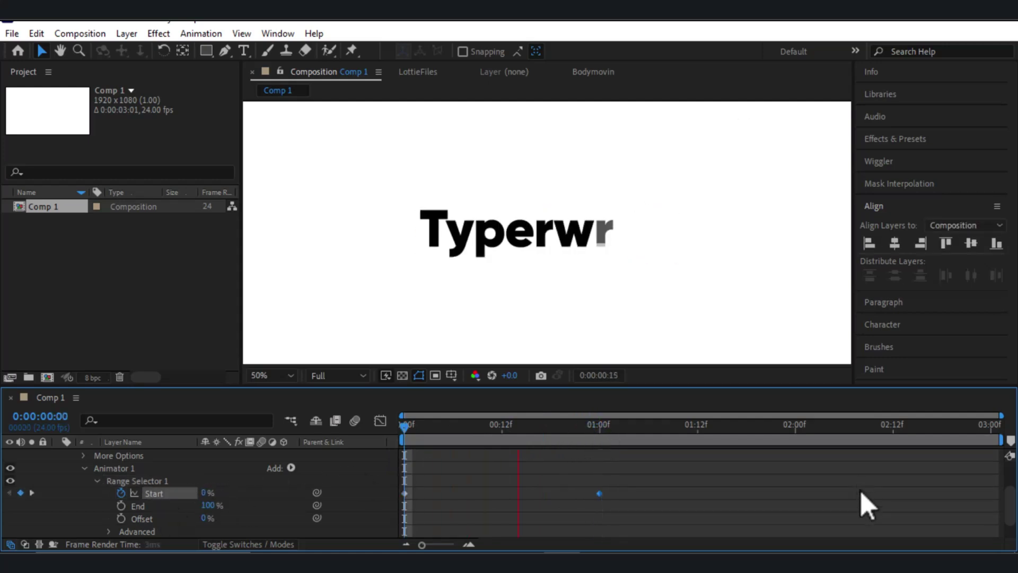
{"action": "key", "text": "space"}
{"action": "key", "text": "space"}
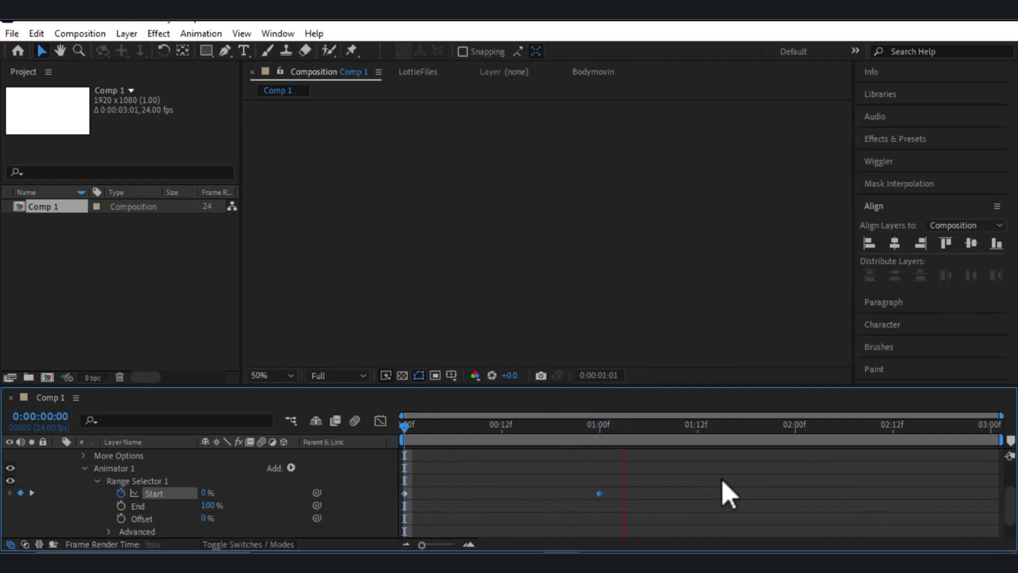
{"action": "key", "text": "space"}
Step: Move the 100% Start keyframe to 2:00 and preview the slower typing
{"action": "left_click_drag", "start_coordinate": [603, 496], "coordinate": [795, 496]}
{"action": "key", "text": "Home"}
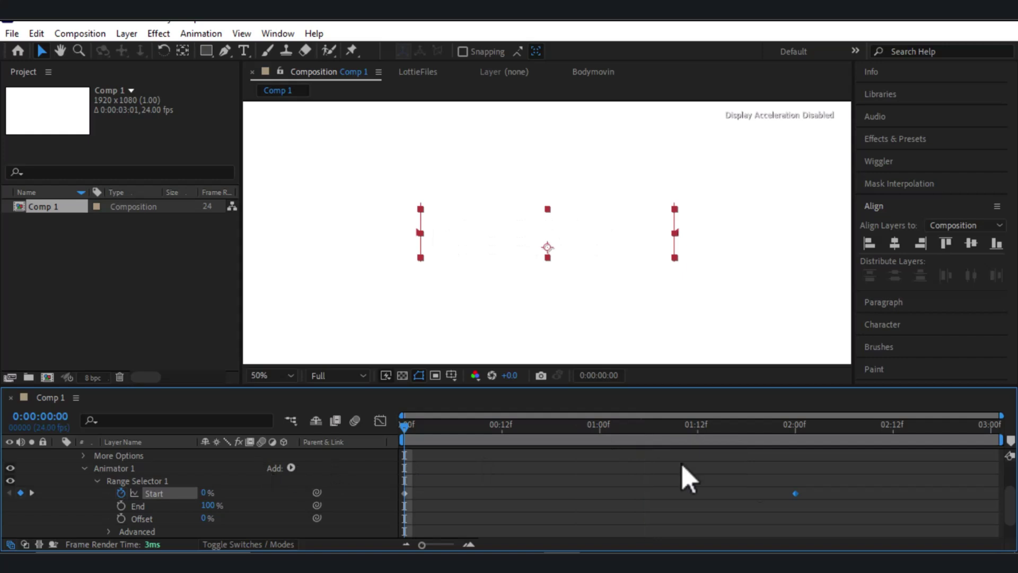
{"action": "key", "text": "space"}
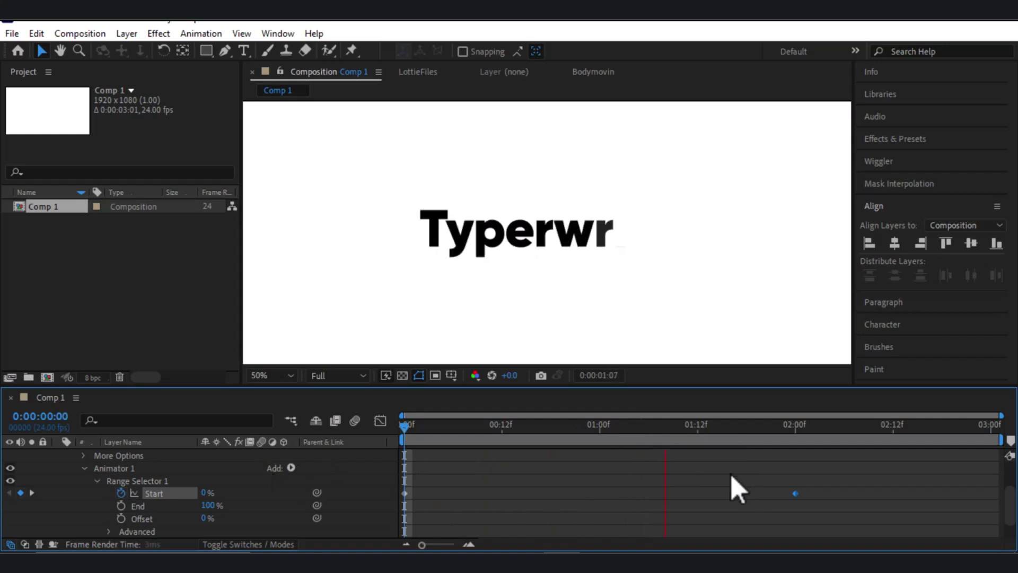
{"action": "key", "text": "space"}
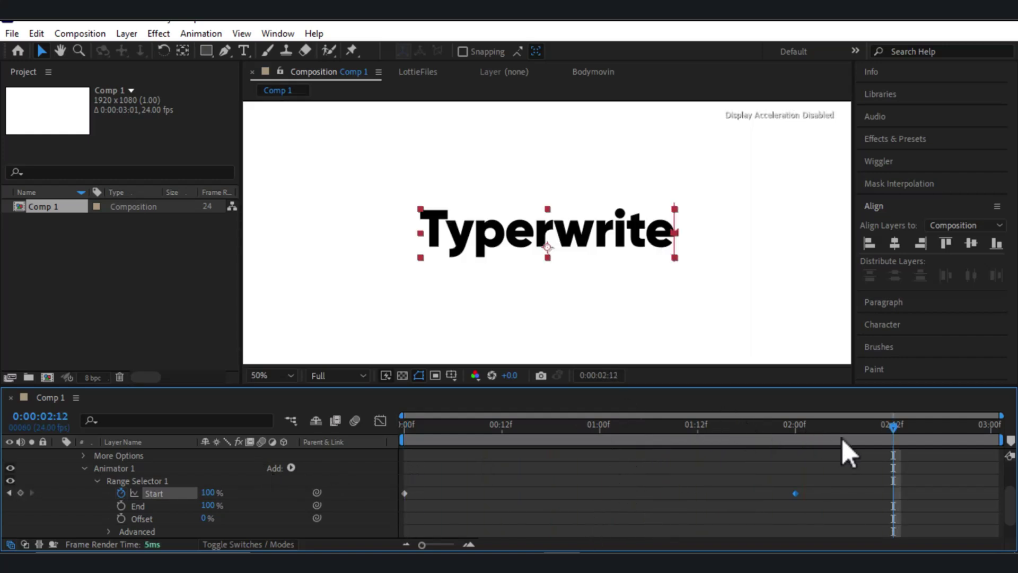
{"action": "left_click_drag", "start_coordinate": [894, 430], "coordinate": [377, 486]}
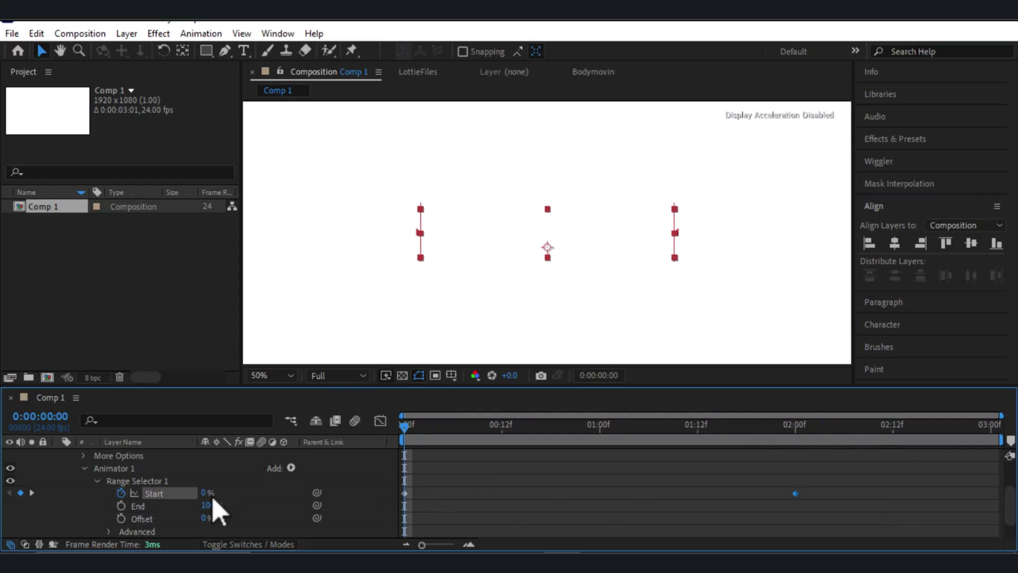
{"action": "scroll", "coordinate": [217, 512], "scroll_direction": "up", "scroll_amount": 3}
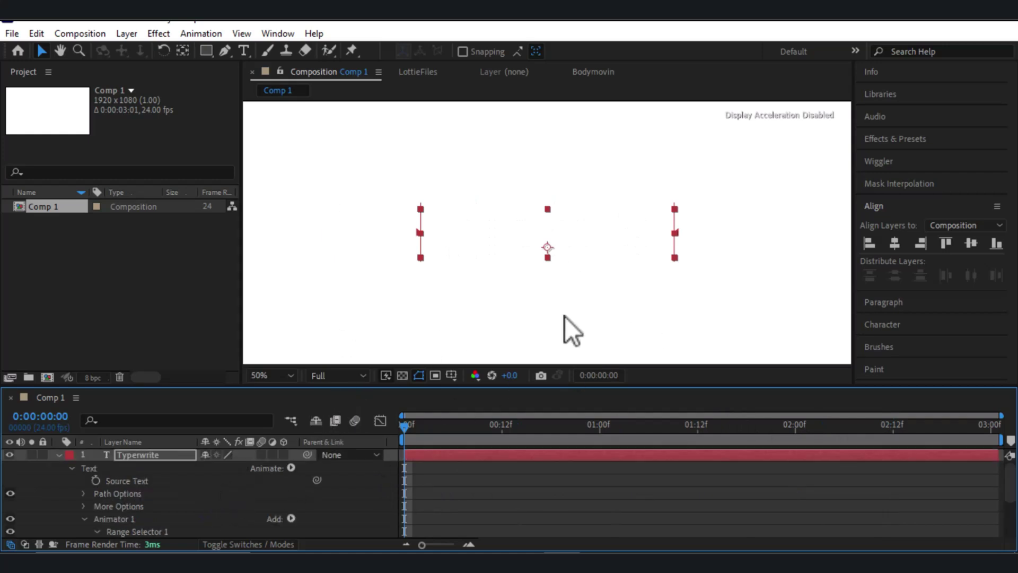
Step: Create a text layer containing 'I' just left of the Typerwrite word
{"action": "left_click_drag", "start_coordinate": [416, 424], "coordinate": [560, 429]}
{"action": "key", "text": "space"}
{"action": "key", "text": "Home"}
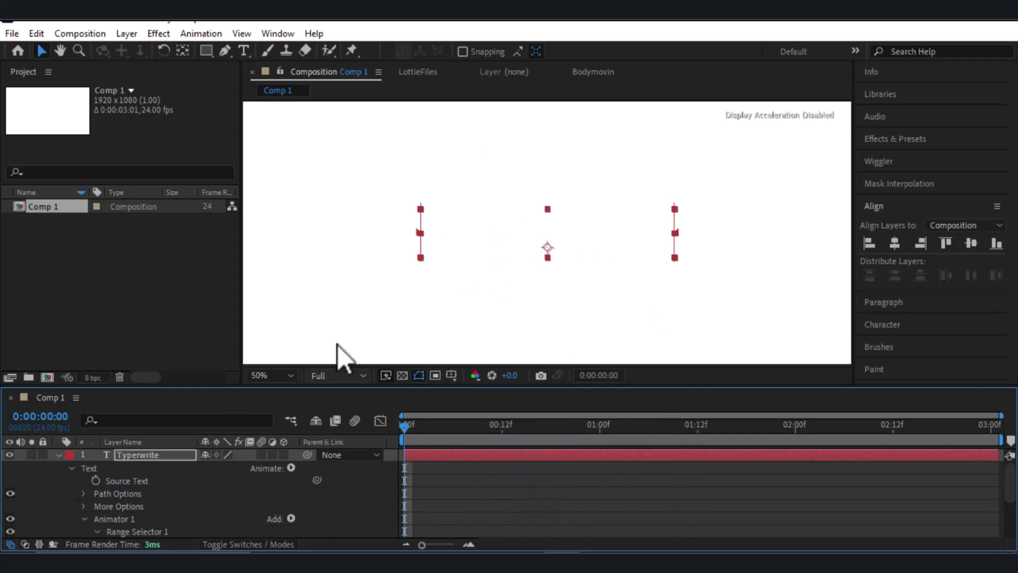
{"action": "left_click", "coordinate": [447, 334]}
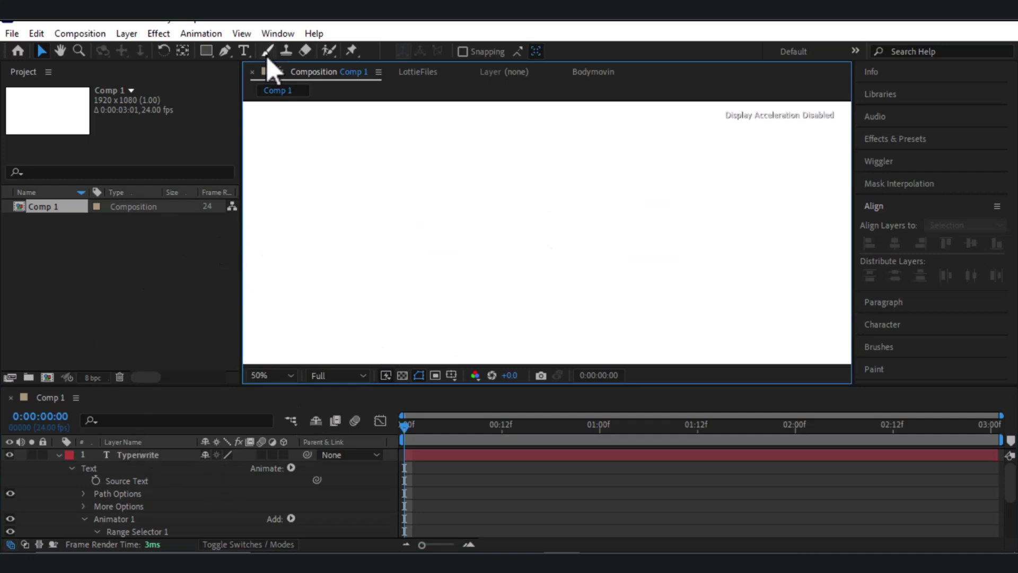
{"action": "left_click", "coordinate": [244, 50]}
{"action": "left_click", "coordinate": [359, 237]}
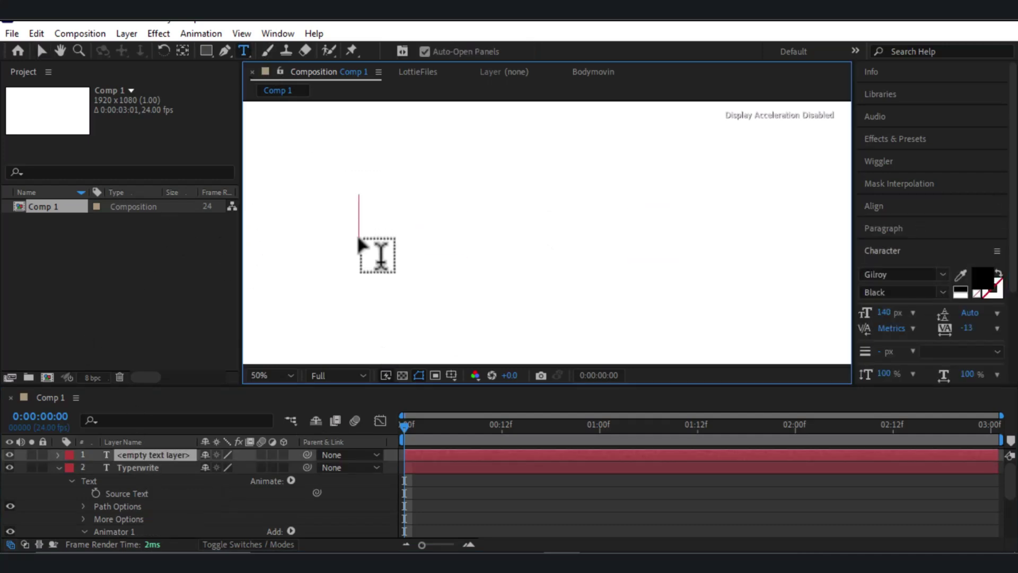
{"action": "type", "text": "I"}
{"action": "left_click", "coordinate": [42, 51]}
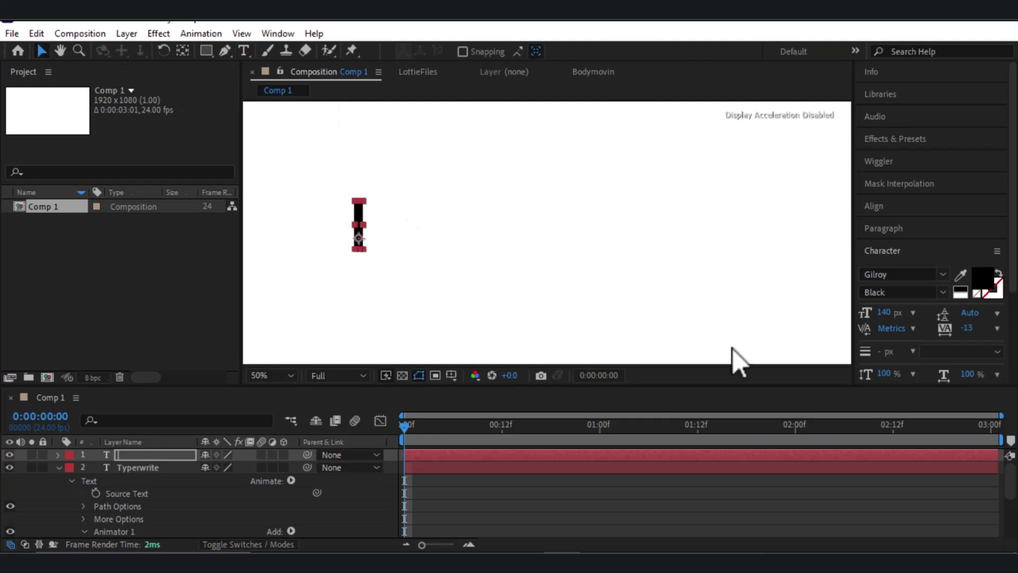
Step: Check both layers at frame 16, keep only the I layer selected, and collapse Typerwrite
{"action": "key", "text": "Page_Down"}
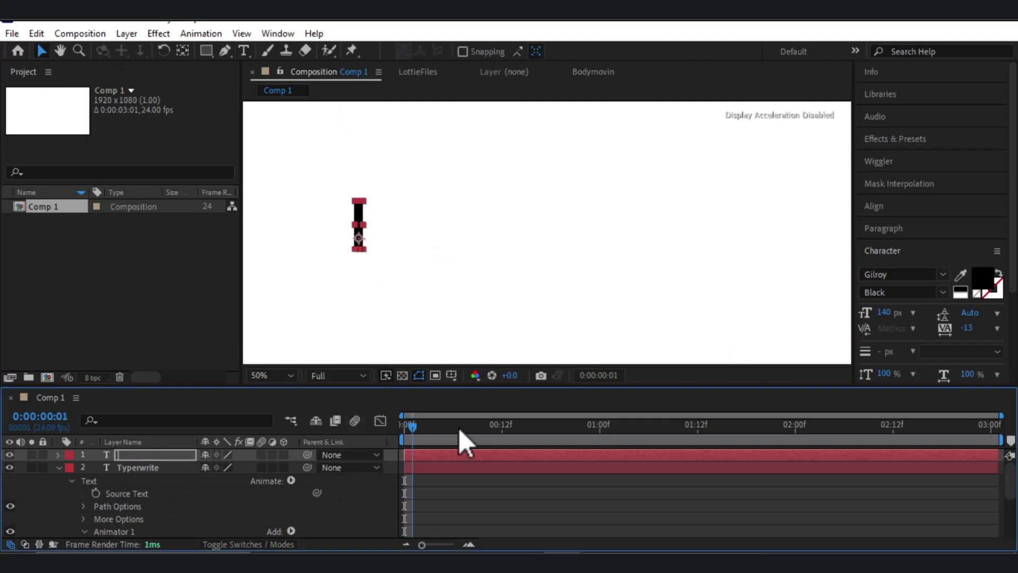
{"action": "left_click_drag", "start_coordinate": [465, 442], "coordinate": [535, 432]}
{"action": "left_click_drag", "start_coordinate": [350, 294], "coordinate": [692, 199]}
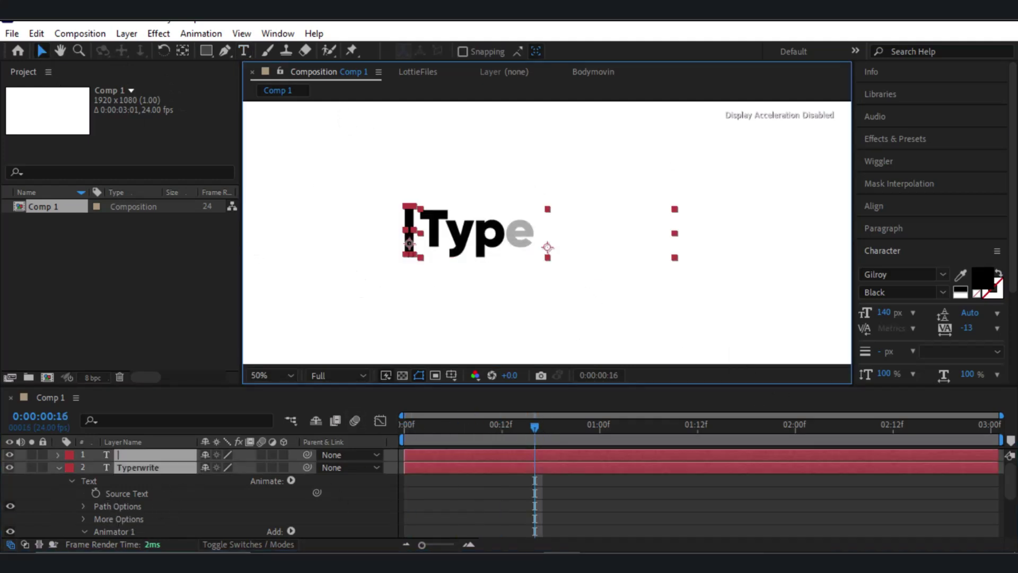
{"action": "left_click", "coordinate": [880, 206]}
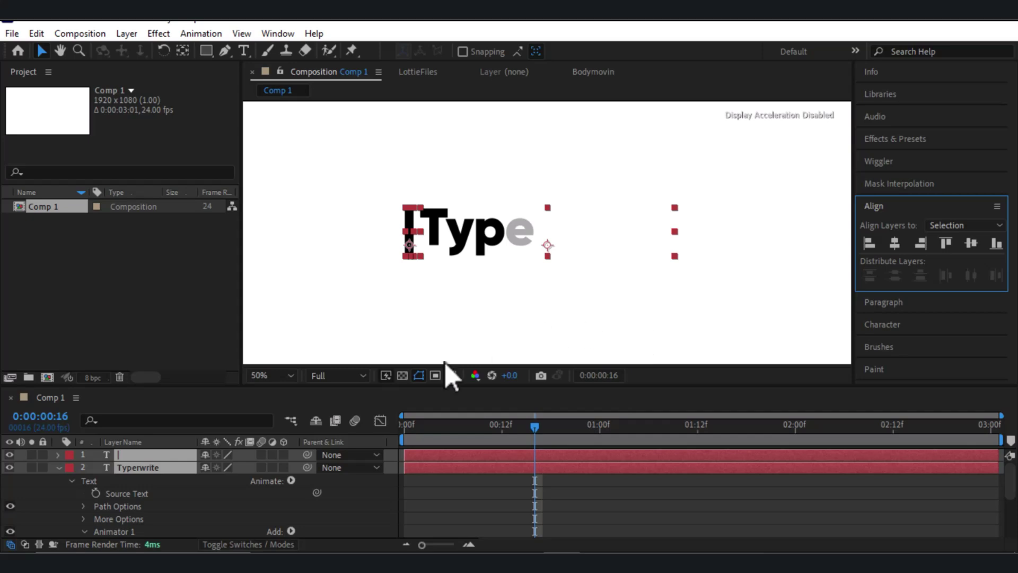
{"action": "left_click", "coordinate": [46, 480]}
{"action": "left_click", "coordinate": [58, 468]}
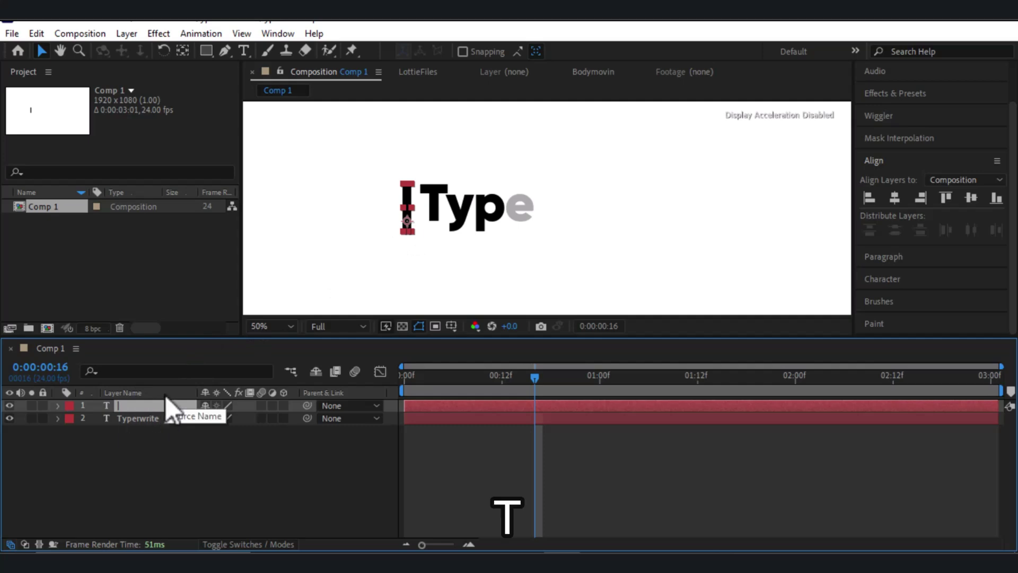
Step: Set the Typerwrite word's tracking to 50 in the Character panel
{"action": "key", "text": "shift+p"}
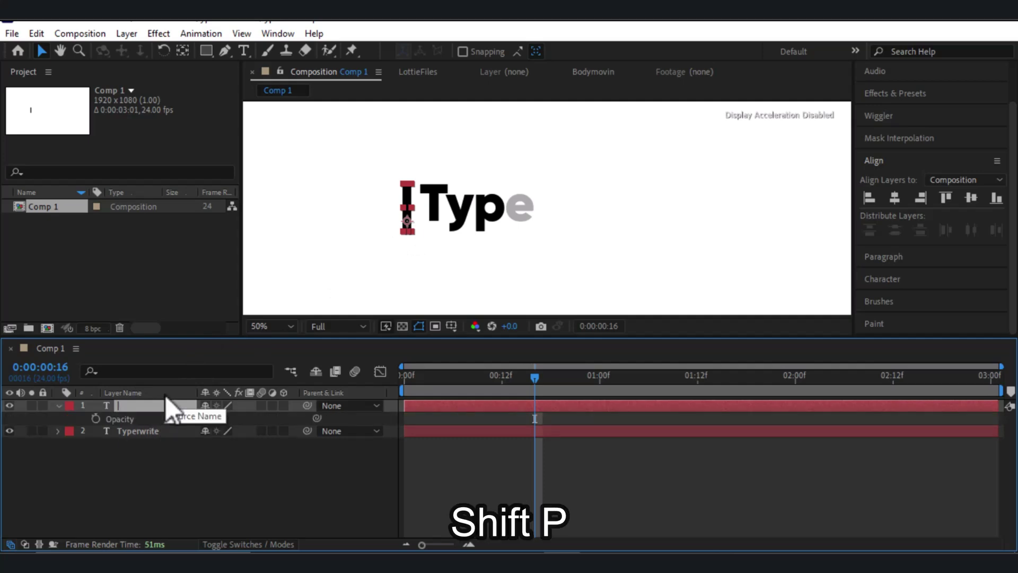
{"action": "left_click", "coordinate": [479, 227]}
{"action": "left_click_drag", "start_coordinate": [535, 379], "coordinate": [803, 389]}
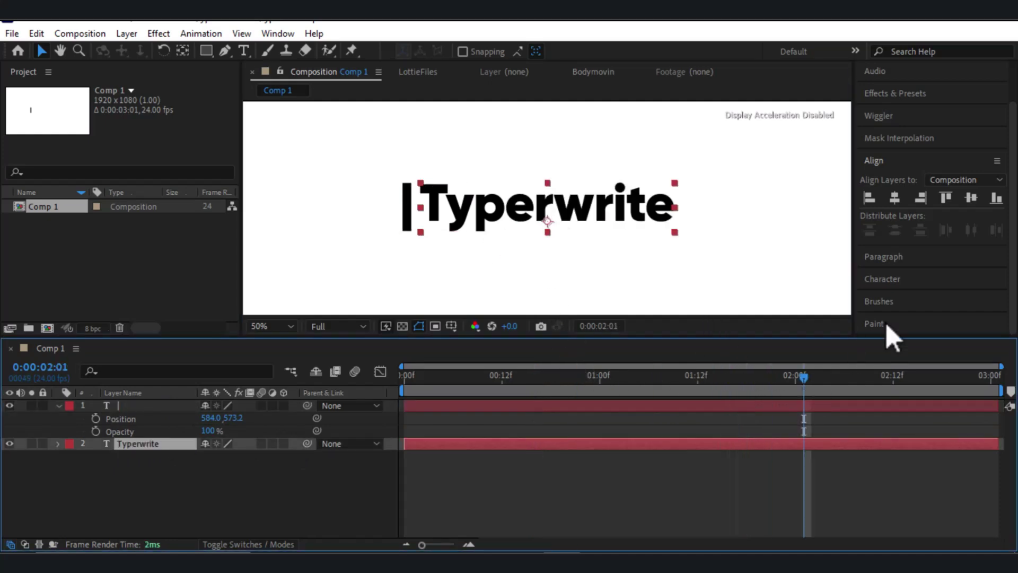
{"action": "left_click", "coordinate": [885, 281]}
{"action": "scroll", "coordinate": [917, 297], "scroll_direction": "down", "scroll_amount": 5}
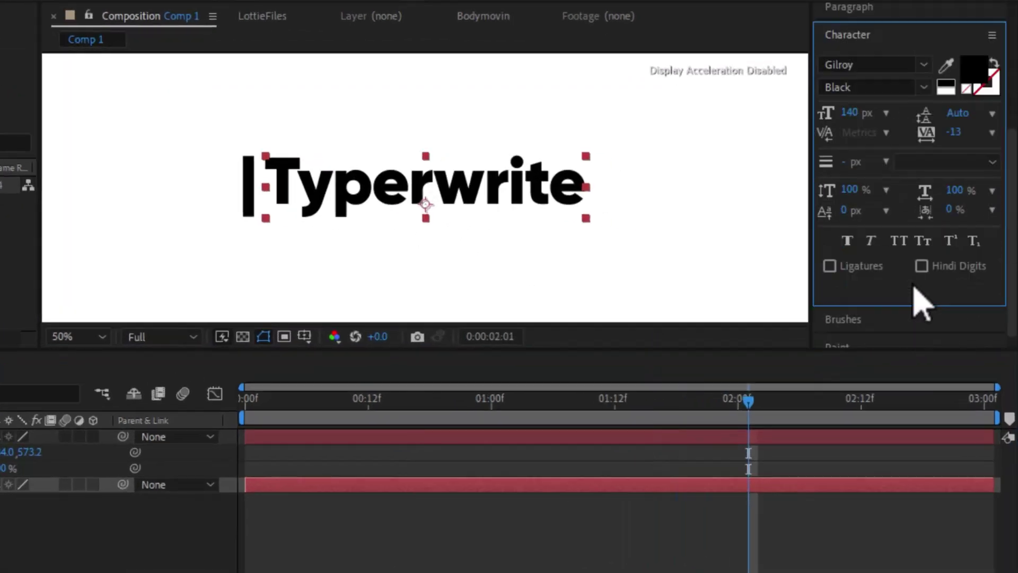
{"action": "left_click", "coordinate": [992, 132]}
{"action": "left_click", "coordinate": [963, 374]}
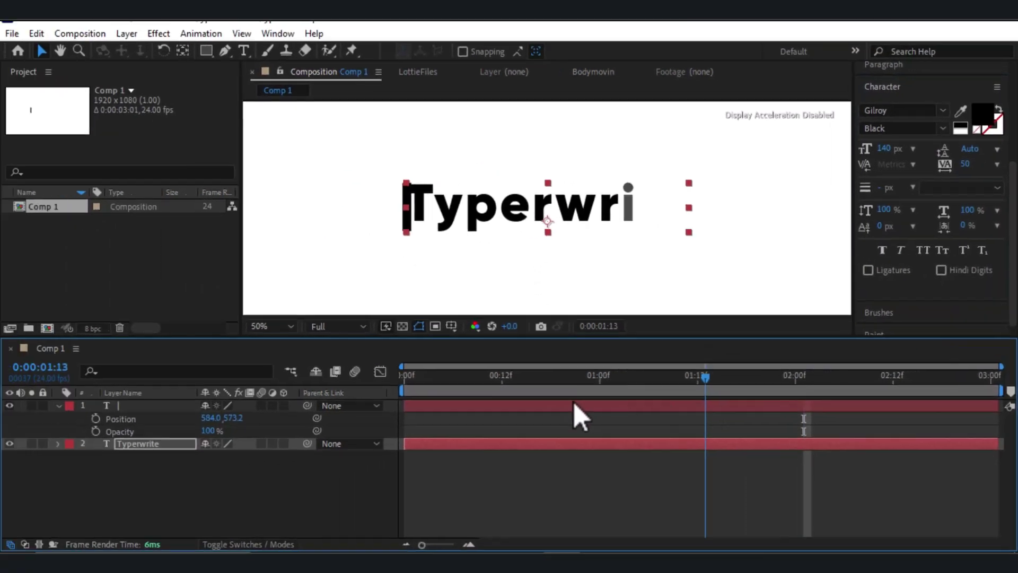
Step: Shift the I cursor layer left to an X position of 564
{"action": "key", "text": "Home"}
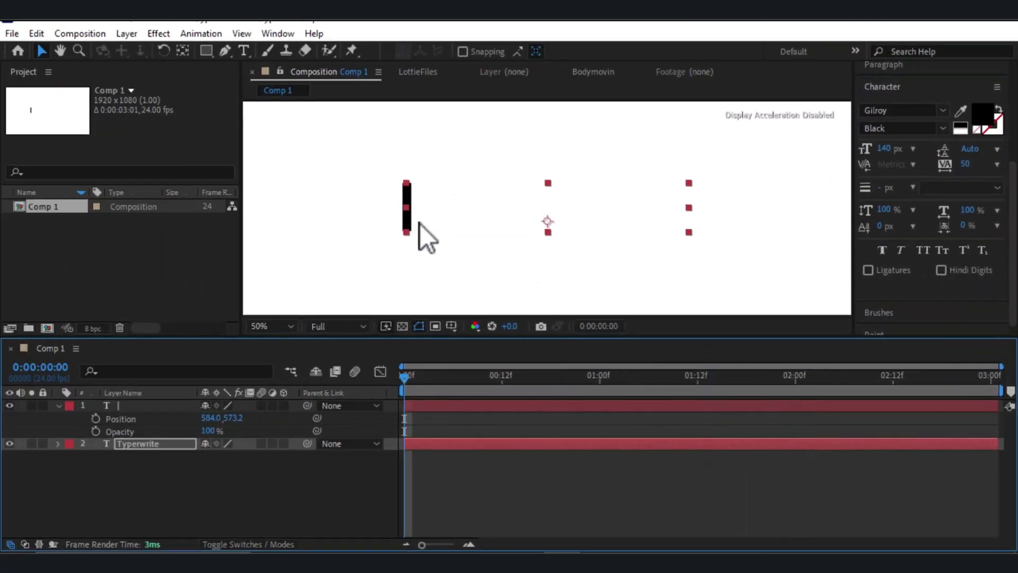
{"action": "left_click", "coordinate": [419, 231]}
{"action": "left_click", "coordinate": [406, 225]}
{"action": "key", "text": "shift+Left"}
{"action": "key", "text": "ctrl+a"}
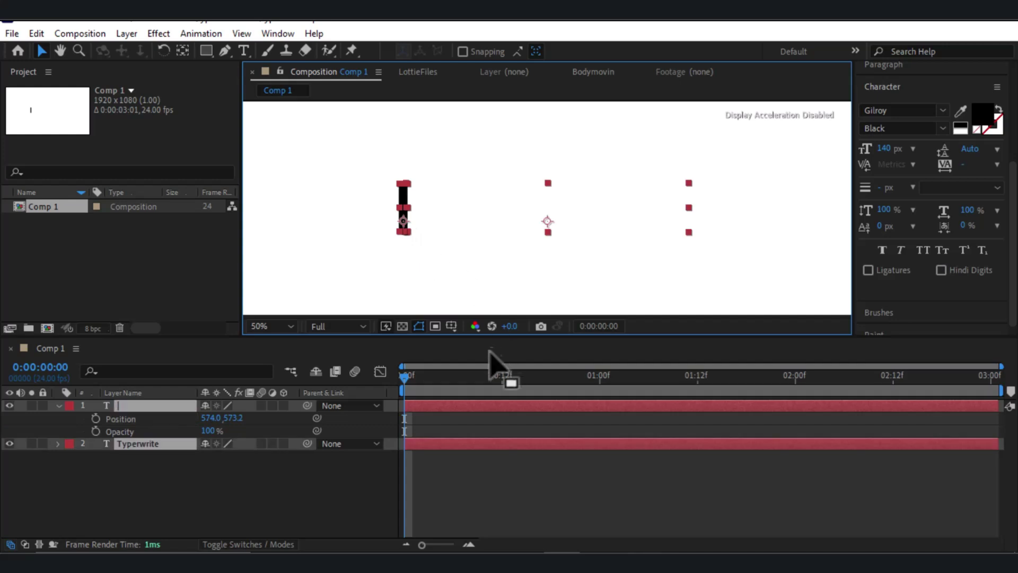
{"action": "left_click", "coordinate": [552, 390]}
{"action": "left_click", "coordinate": [583, 377]}
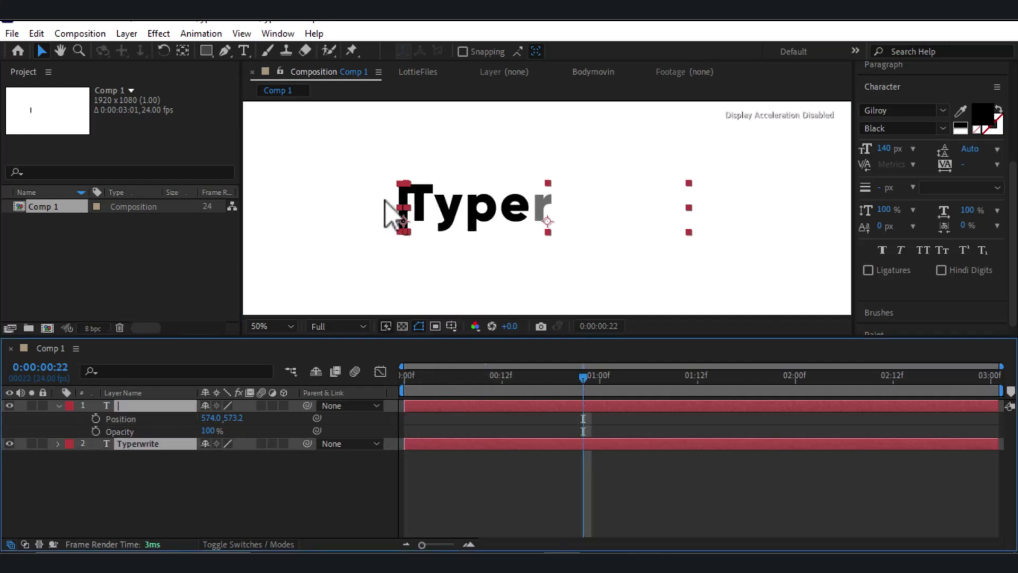
{"action": "scroll", "coordinate": [391, 209], "scroll_direction": "up", "scroll_amount": 2}
{"action": "left_click_drag", "start_coordinate": [391, 221], "coordinate": [528, 220]}
{"action": "left_click_drag", "start_coordinate": [418, 254], "coordinate": [408, 250]}
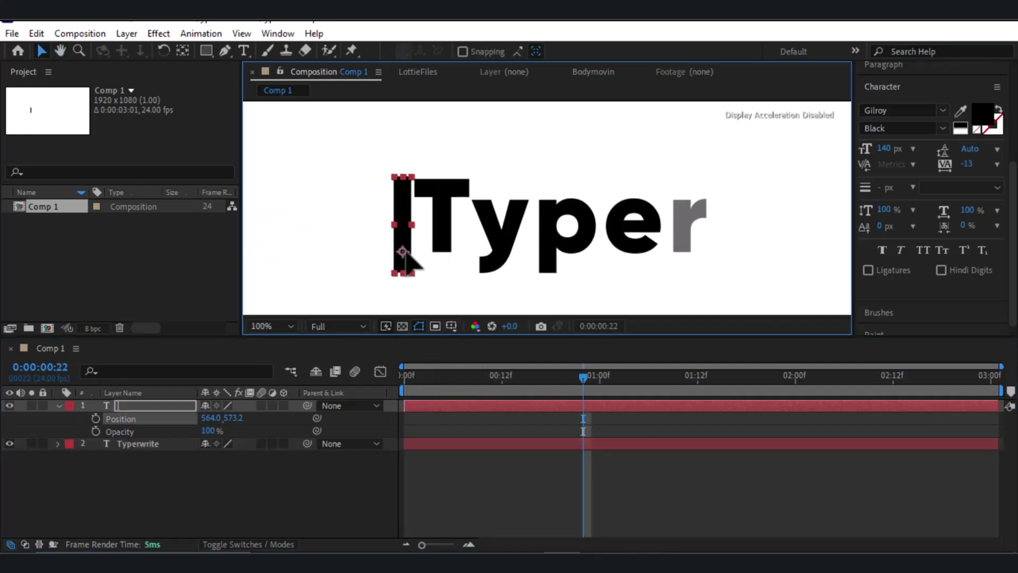
Step: Set Position and Opacity keyframes on the cursor layer at 0:00
{"action": "left_click", "coordinate": [225, 519]}
{"action": "key", "text": "Home"}
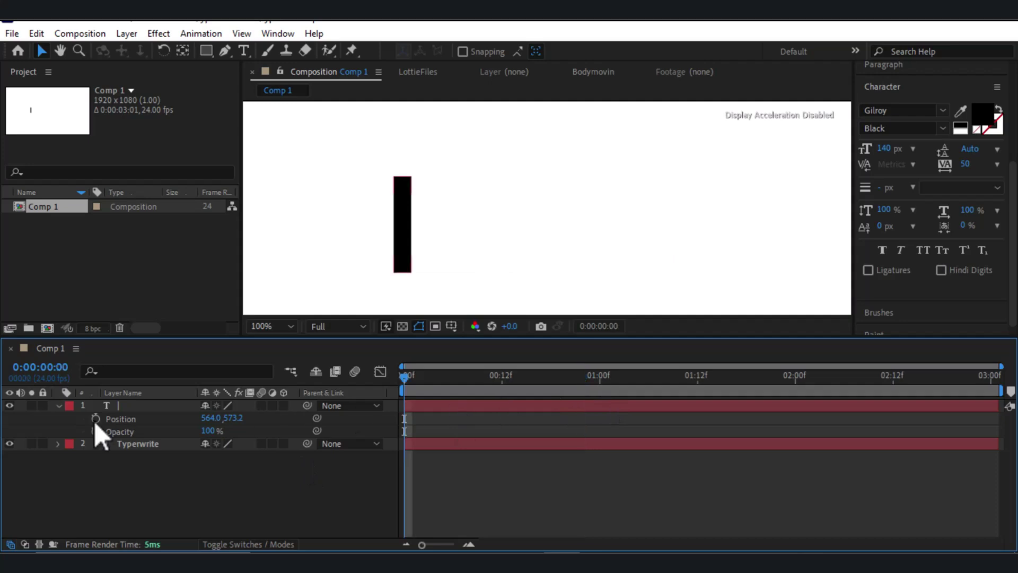
{"action": "left_click", "coordinate": [95, 418]}
{"action": "left_click", "coordinate": [95, 432]}
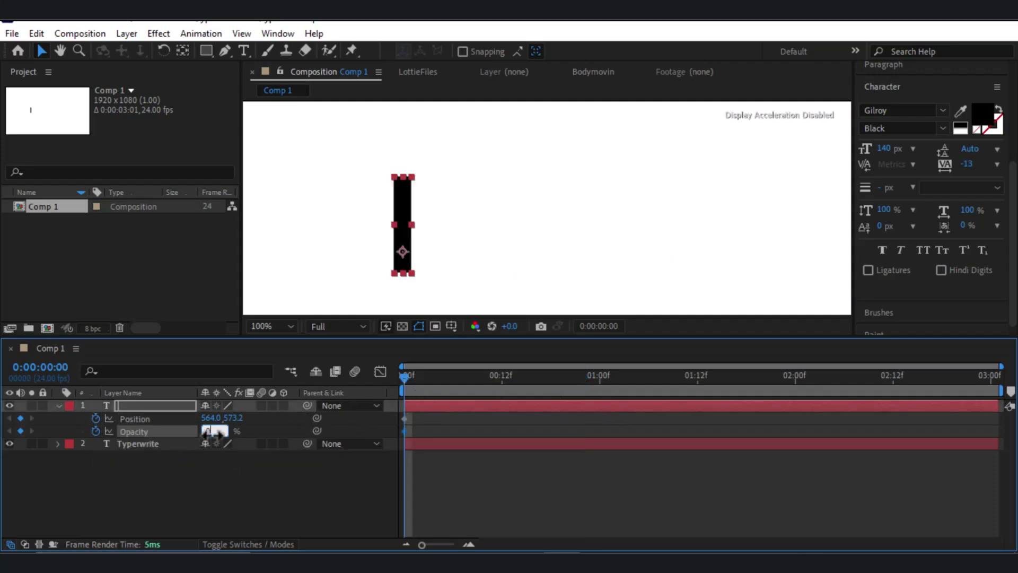
Step: Keyframe the cursor's Opacity 100/0 for a blink and paste the blink at frame 4
{"action": "mouse_move", "coordinate": [406, 378]}
{"action": "left_mouse_down"}
{"action": "mouse_move", "coordinate": [443, 381]}
{"action": "mouse_move", "coordinate": [412, 377]}
{"action": "left_mouse_up"}
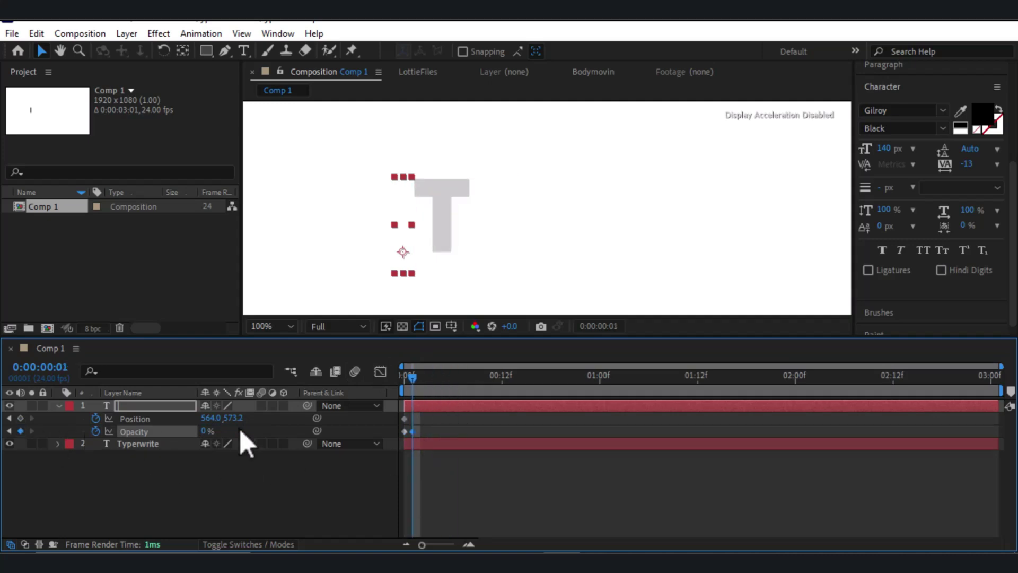
{"action": "left_click", "coordinate": [205, 431]}
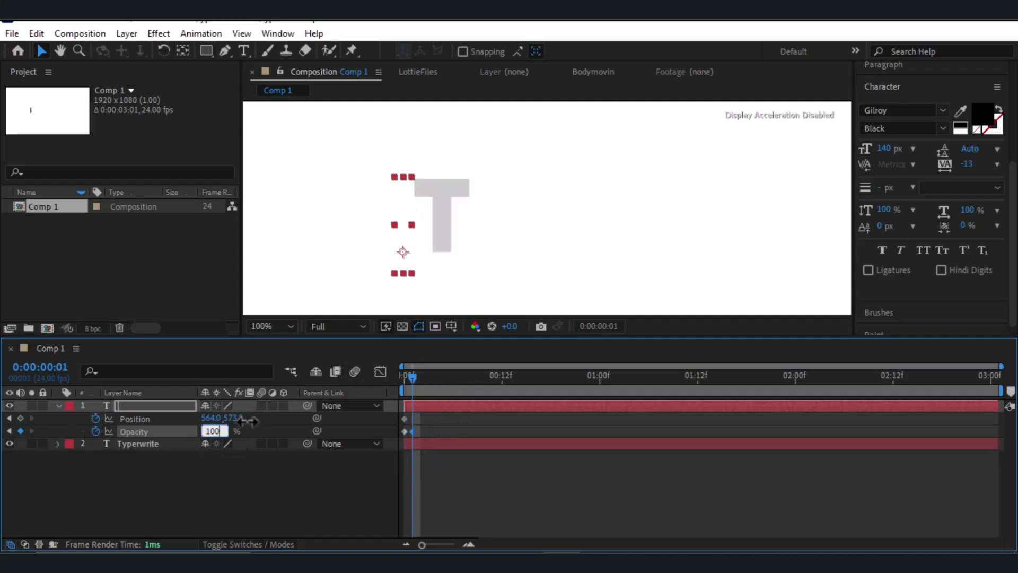
{"action": "left_click", "coordinate": [420, 377]}
{"action": "left_click", "coordinate": [212, 431]}
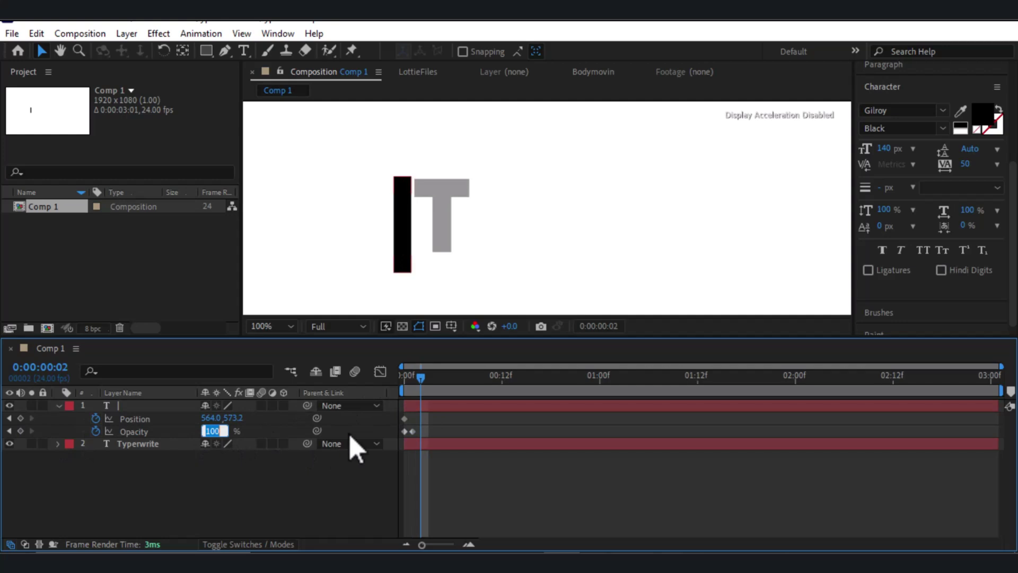
{"action": "type", "text": "0"}
{"action": "key", "text": "Return"}
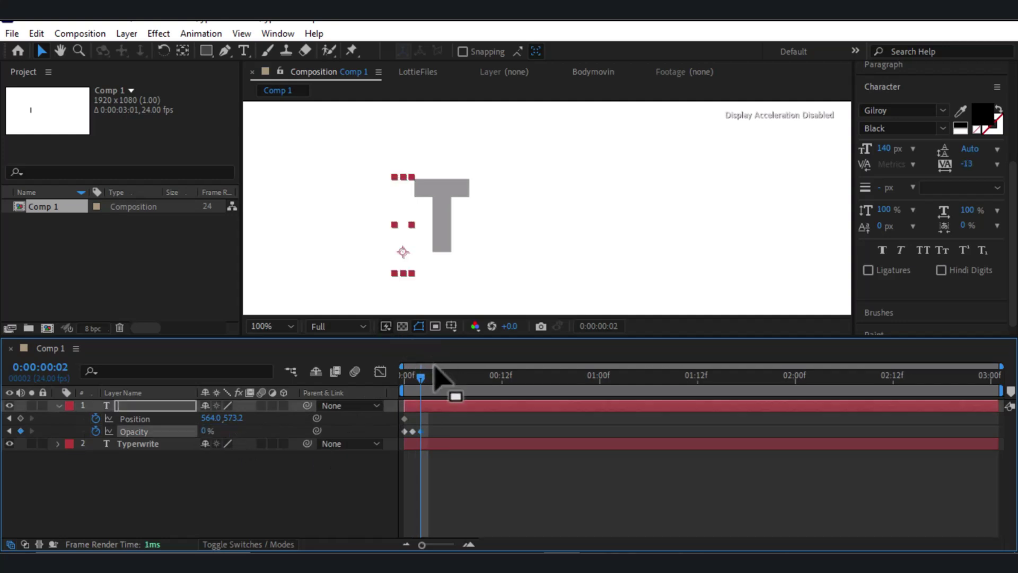
{"action": "left_click", "coordinate": [435, 377]}
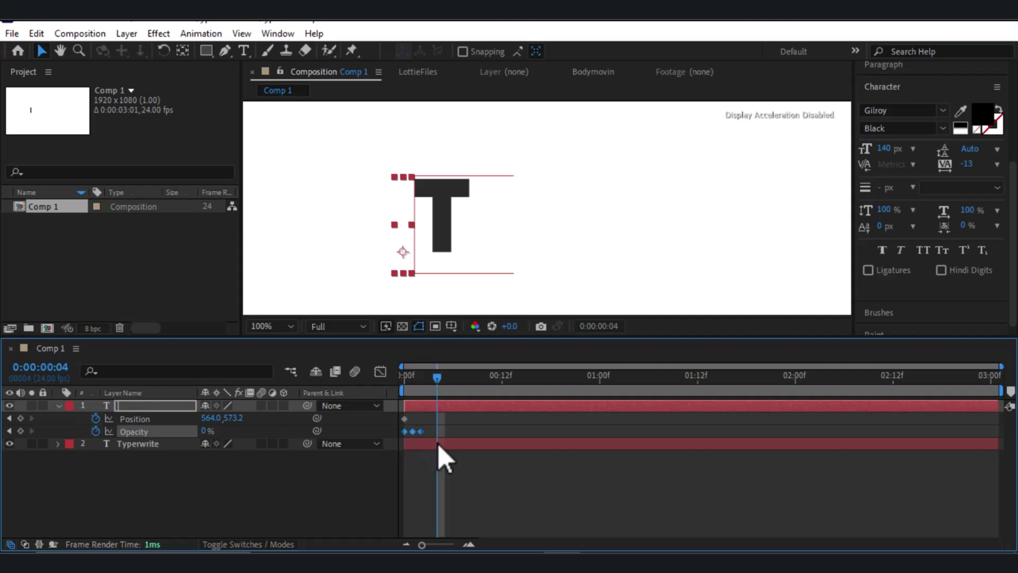
{"action": "key", "text": "ctrl+v"}
{"action": "key", "text": "Page_Down"}
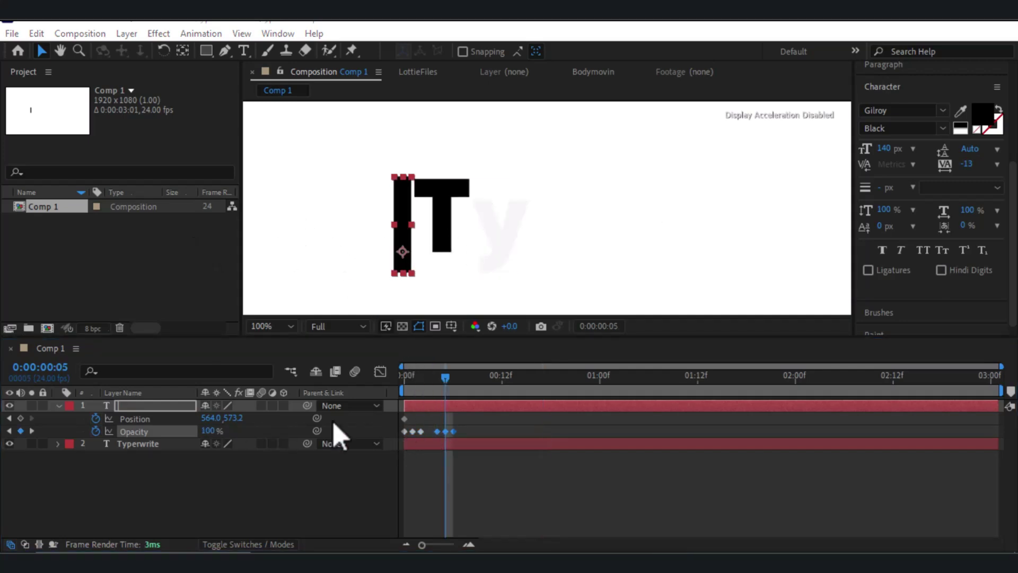
Step: Add a Position keyframe moving the cursor after the T, then preview
{"action": "left_click", "coordinate": [20, 417]}
{"action": "left_click_drag", "start_coordinate": [405, 249], "coordinate": [487, 237]}
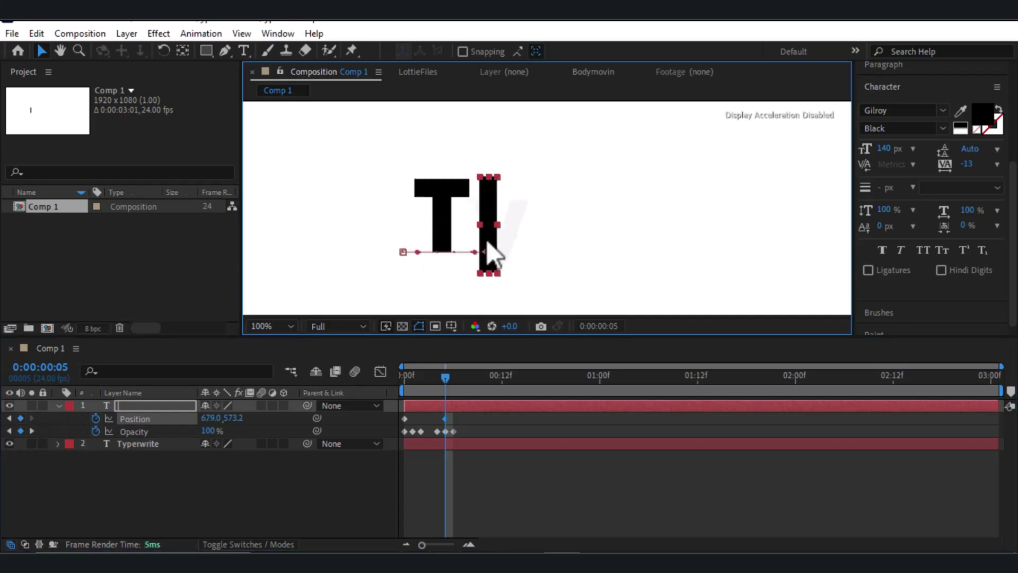
{"action": "left_click_drag", "start_coordinate": [454, 376], "coordinate": [363, 398]}
{"action": "key", "text": "space"}
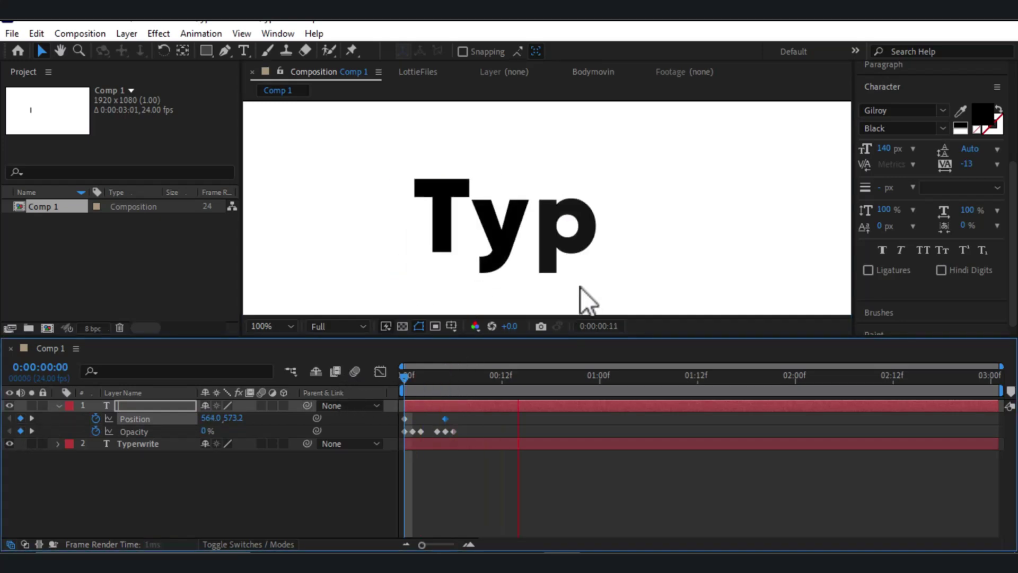
{"action": "left_click_drag", "start_coordinate": [563, 375], "coordinate": [570, 386]}
{"action": "key", "text": "space"}
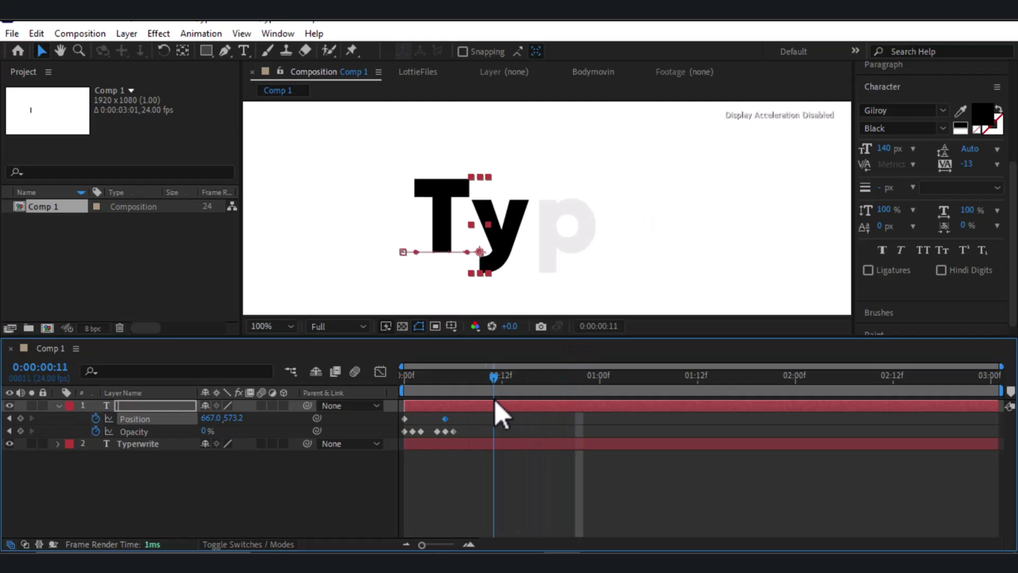
{"action": "scroll", "coordinate": [574, 246], "scroll_direction": "down", "scroll_amount": 2}
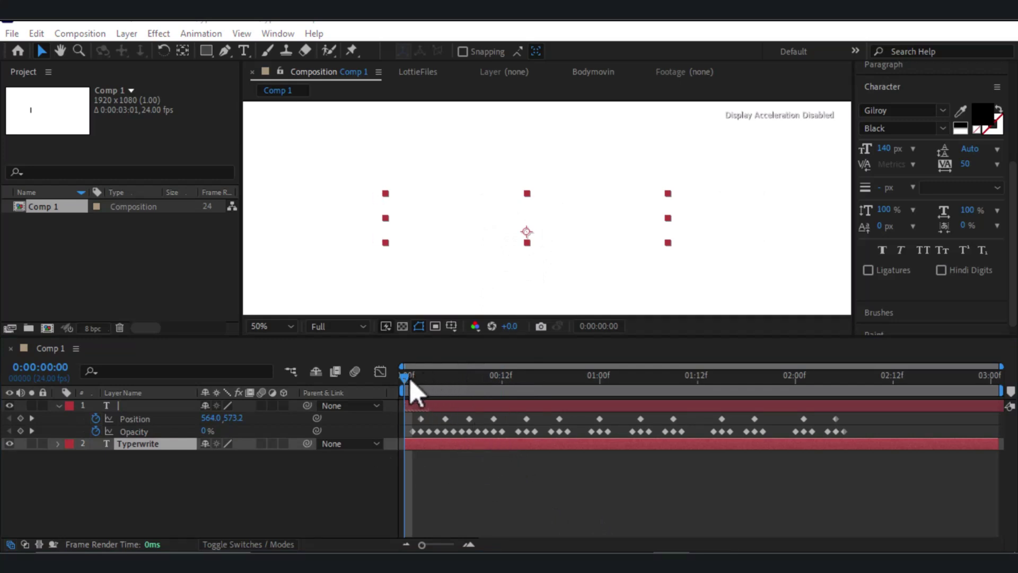
Step: Preview the full Typerwrite typing animation with the blinking cursor
{"action": "left_click_drag", "start_coordinate": [492, 390], "coordinate": [518, 393]}
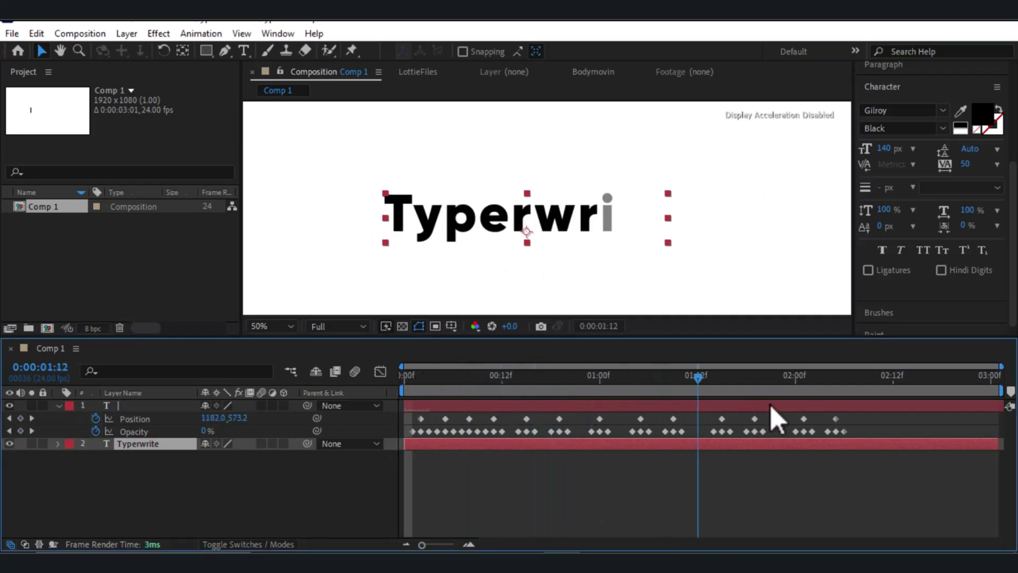
{"action": "key", "text": "space"}
{"action": "key", "text": "space"}
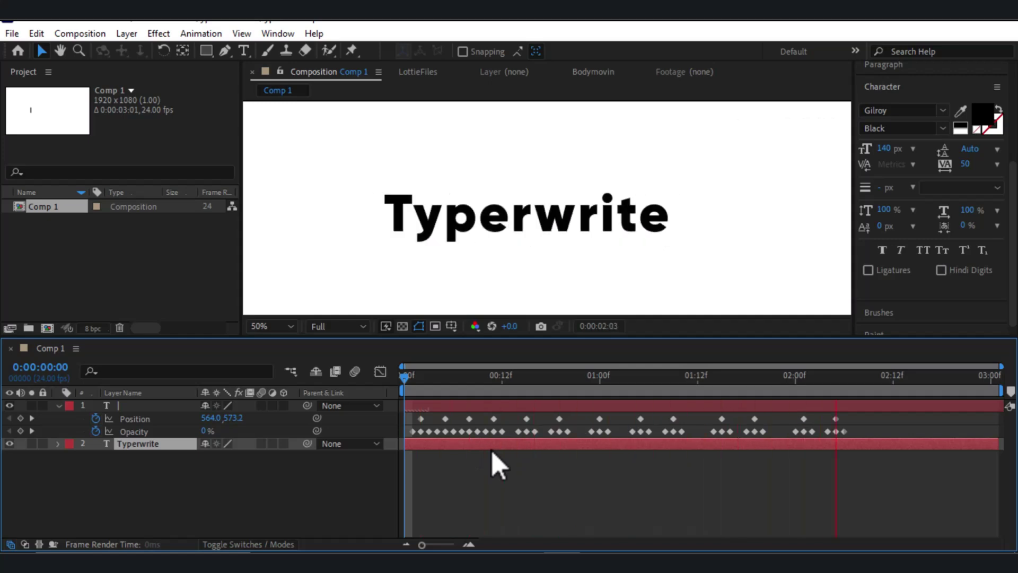
{"action": "key", "text": "space"}
Step: Reveal and select both Range Selector Start keyframes on the Typerwrite layer
{"action": "key", "text": "u"}
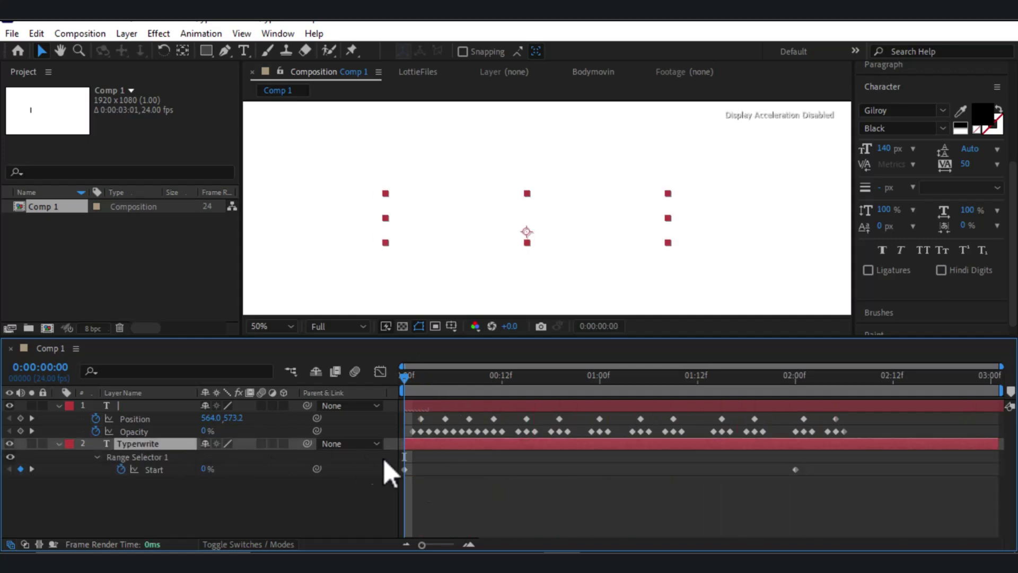
{"action": "left_click_drag", "start_coordinate": [845, 482], "coordinate": [360, 464]}
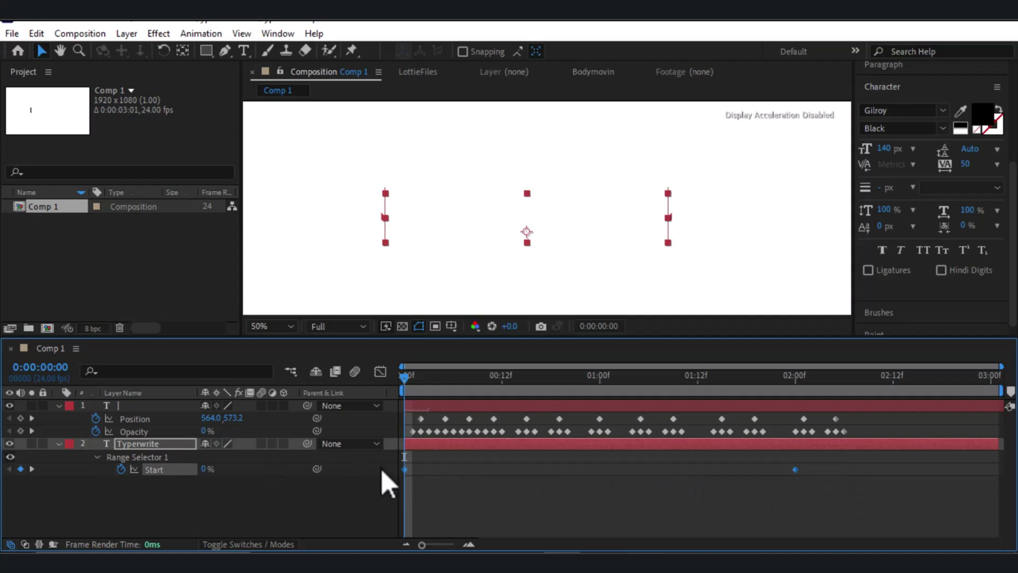
{"action": "right_click", "coordinate": [404, 469]}
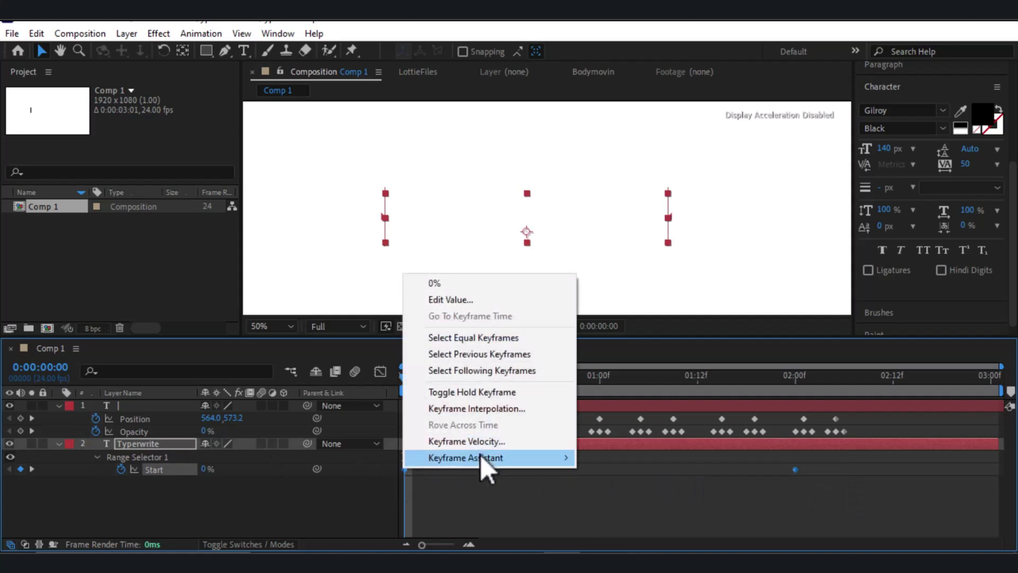
Step: Easy Ease both Start keyframes, drag the Graph Editor handles for a fast ramp-up, and preview
{"action": "mouse_move", "coordinate": [482, 459]}
{"action": "left_click", "coordinate": [707, 359]}
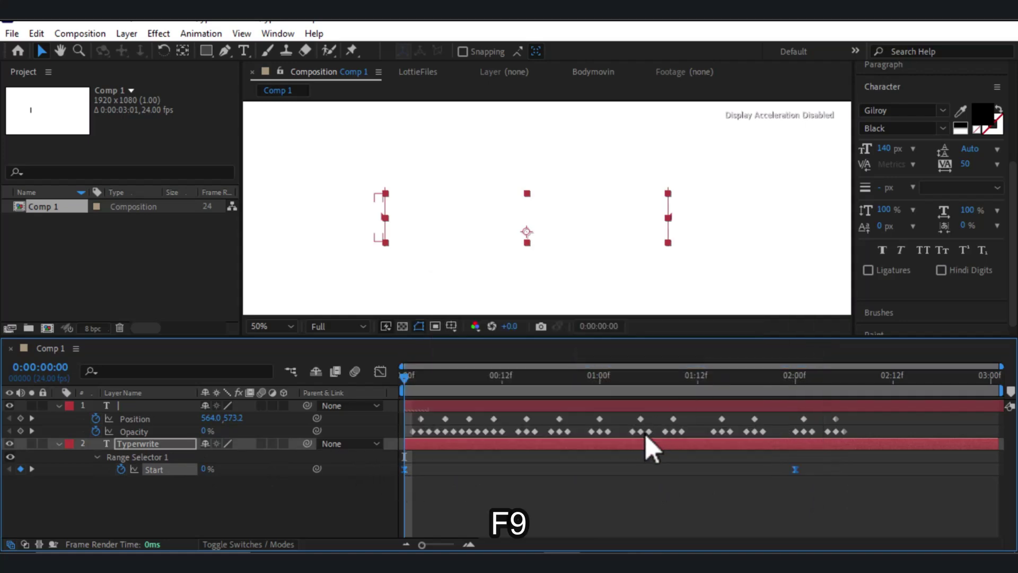
{"action": "left_click", "coordinate": [380, 372]}
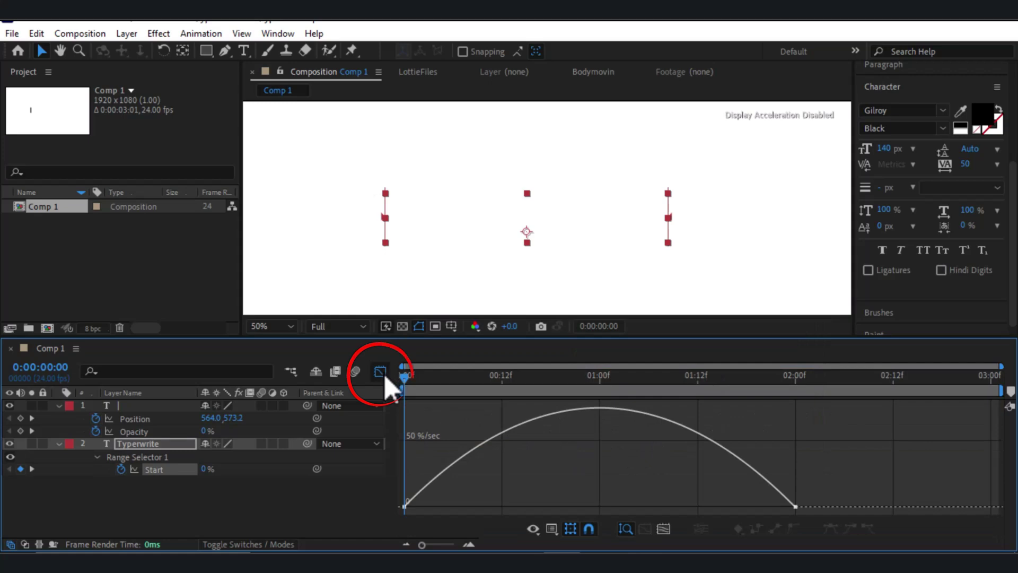
{"action": "left_click", "coordinate": [795, 506]}
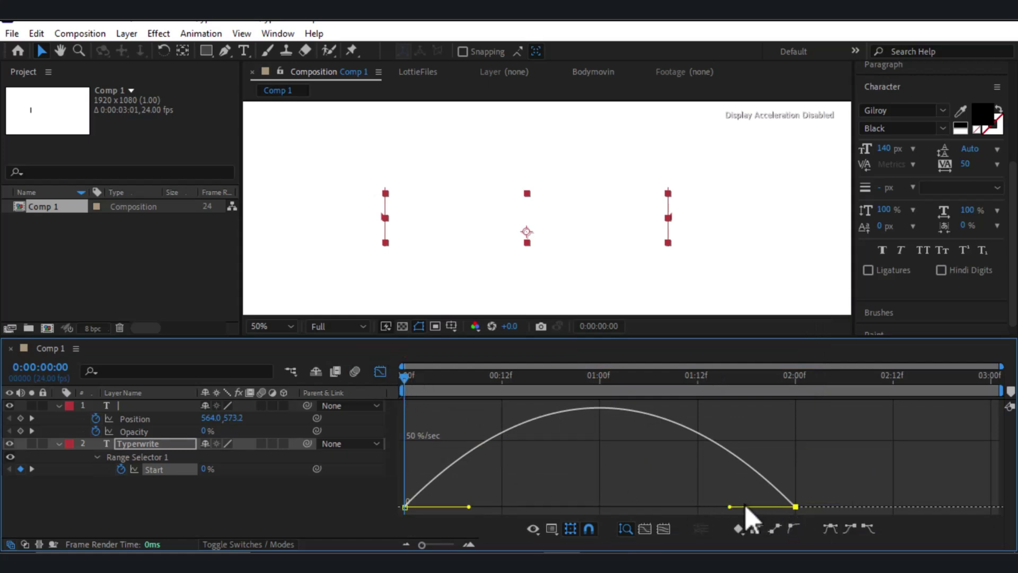
{"action": "left_click_drag", "start_coordinate": [729, 507], "coordinate": [766, 507]}
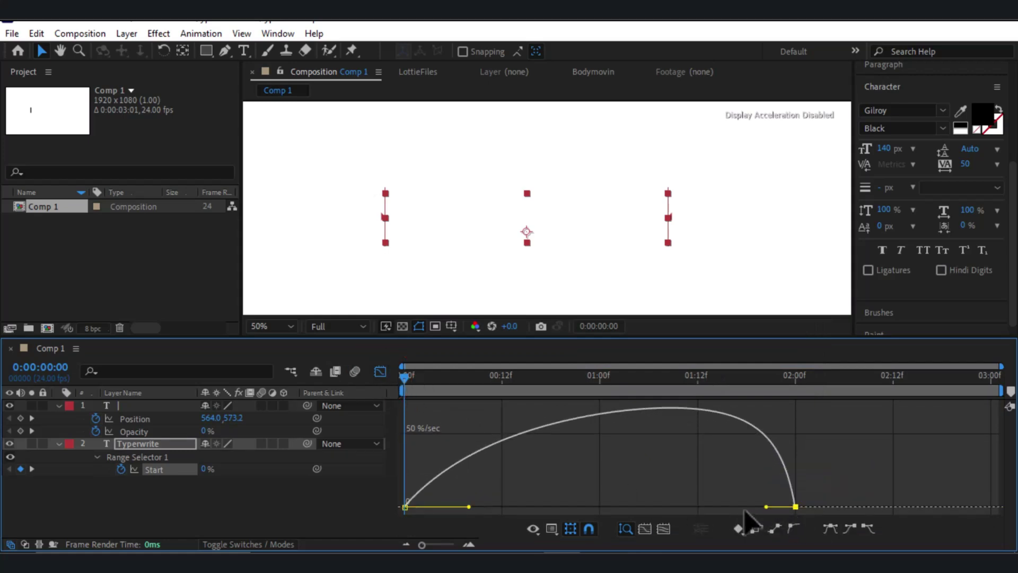
{"action": "left_click_drag", "start_coordinate": [470, 507], "coordinate": [421, 507]}
{"action": "left_click_drag", "start_coordinate": [766, 507], "coordinate": [775, 507]}
{"action": "left_click", "coordinate": [388, 377]}
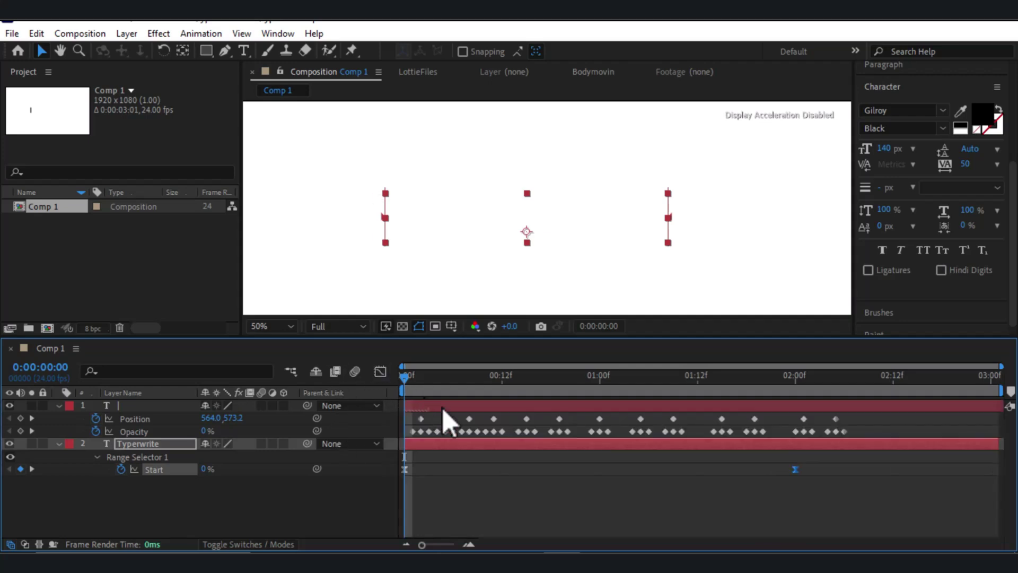
{"action": "key", "text": "space"}
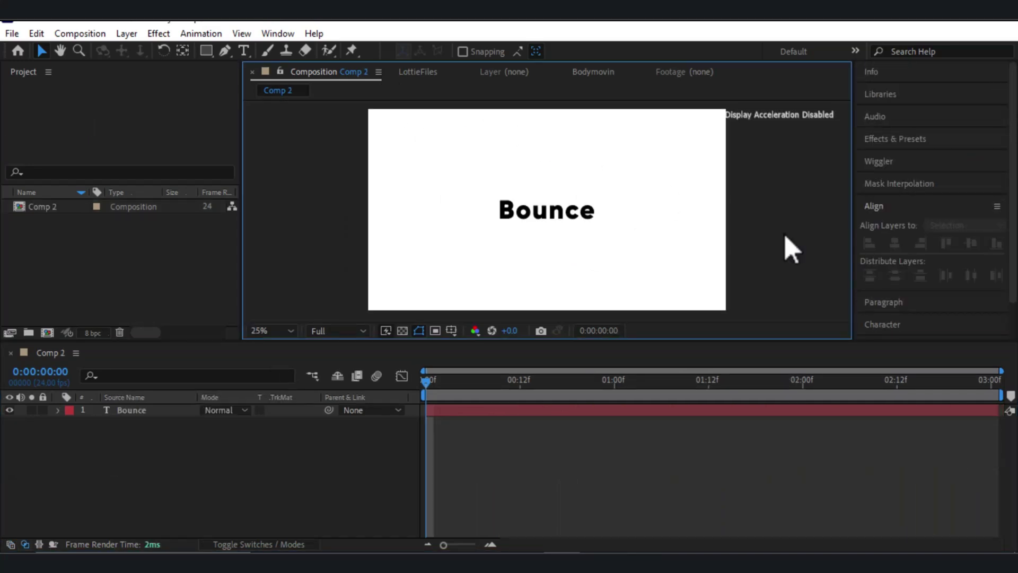
Step: Select the Bounce text layer and twirl open its Text and Transform properties
{"action": "left_click", "coordinate": [546, 210]}
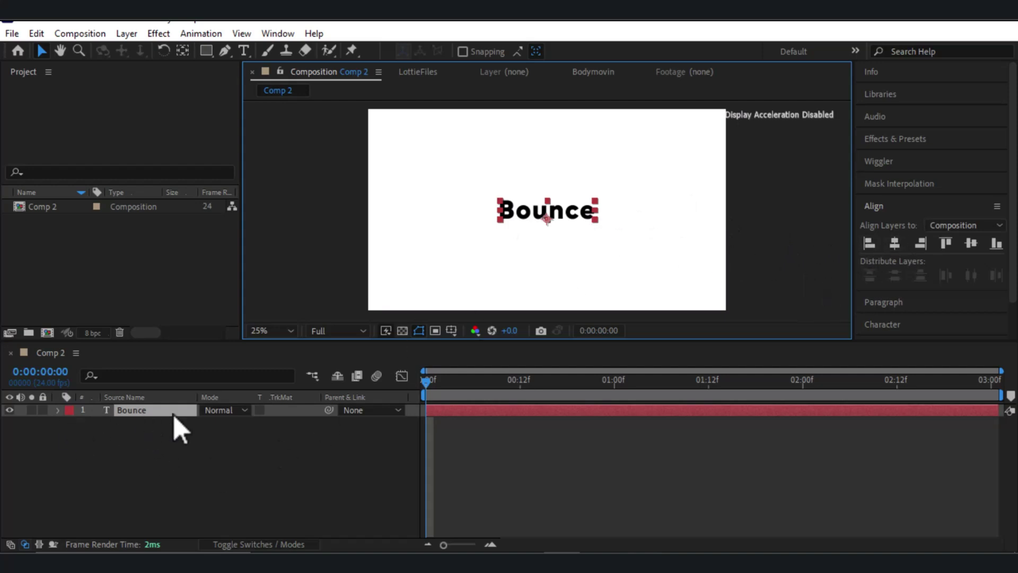
{"action": "left_click", "coordinate": [58, 411]}
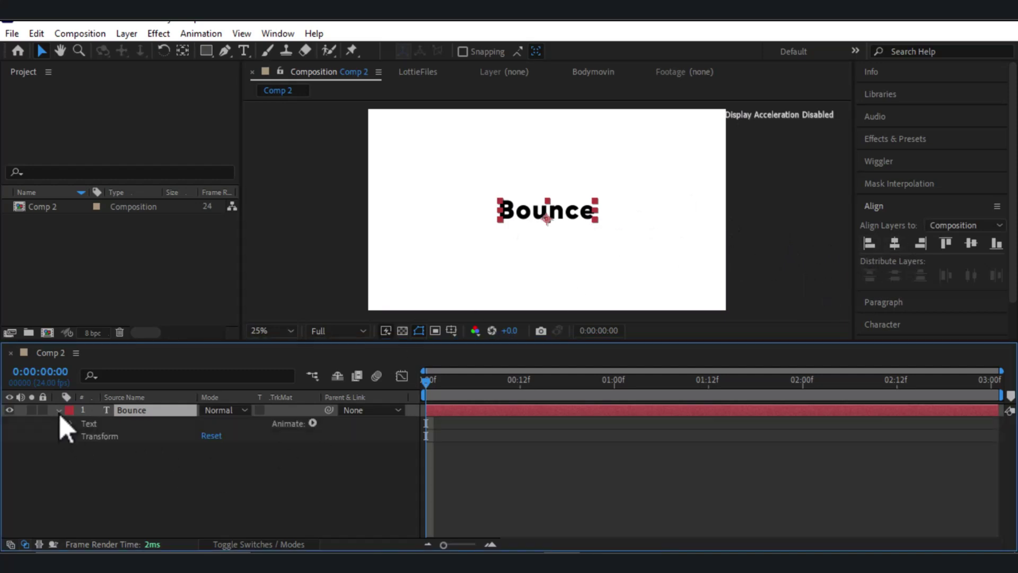
Step: Add a Position animator to the Bounce text and set its Position to 0, -200
{"action": "left_click", "coordinate": [313, 424]}
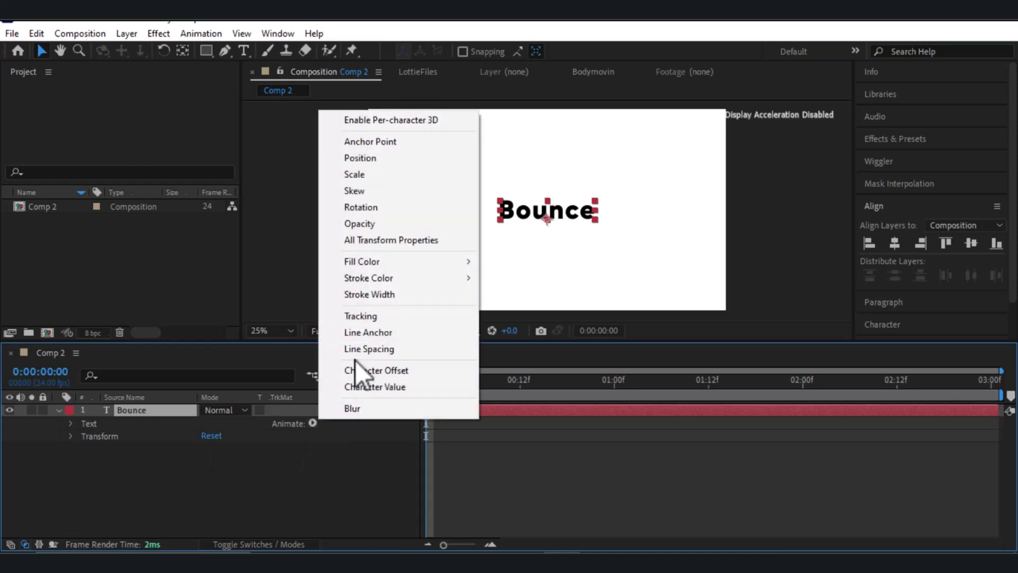
{"action": "left_click", "coordinate": [428, 157]}
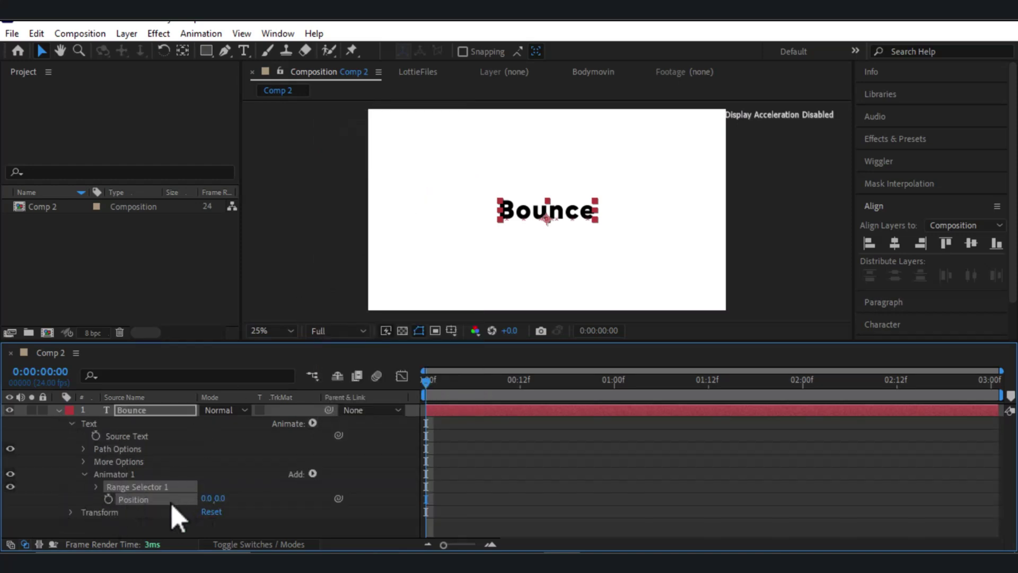
{"action": "left_click", "coordinate": [295, 524]}
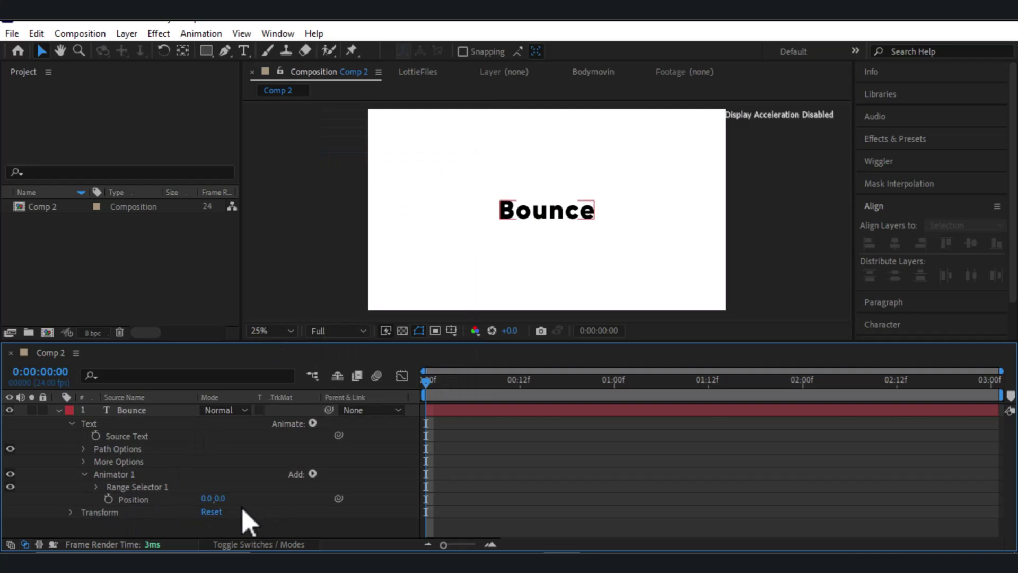
{"action": "left_click", "coordinate": [220, 498]}
{"action": "type", "text": "-200"}
{"action": "key", "text": "Return"}
{"action": "left_click", "coordinate": [302, 510]}
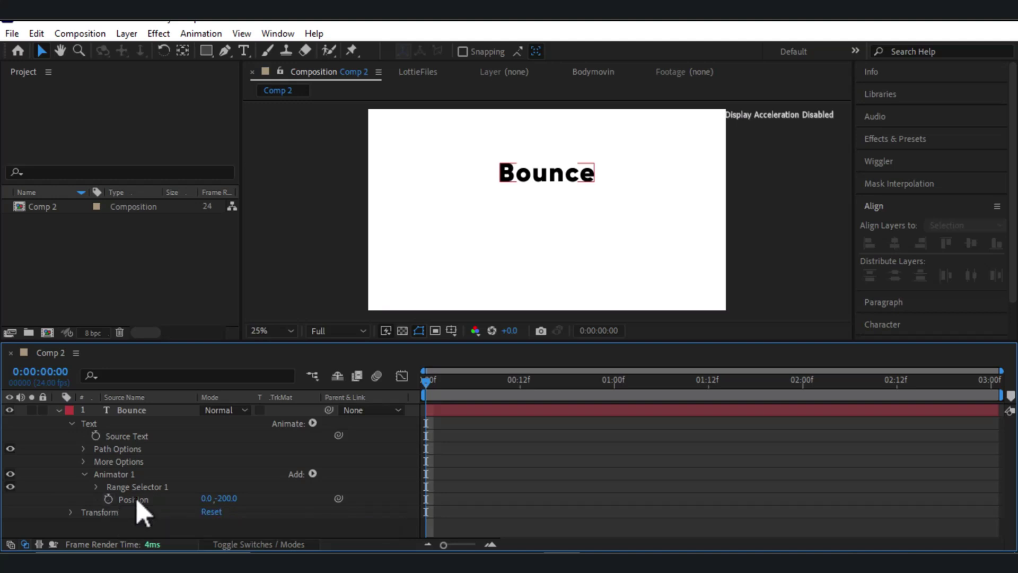
{"action": "left_click", "coordinate": [312, 473]}
Step: Add an Expression Selector to Animator 1 and reveal its Amount expression selectorValue * textIndex/textTotal
{"action": "mouse_move", "coordinate": [351, 497]}
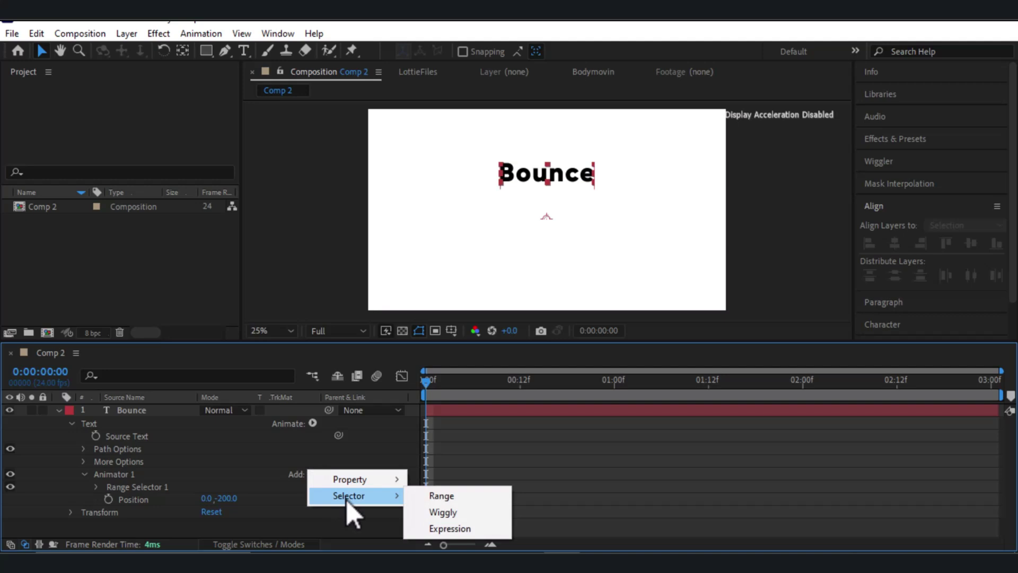
{"action": "left_click", "coordinate": [414, 527]}
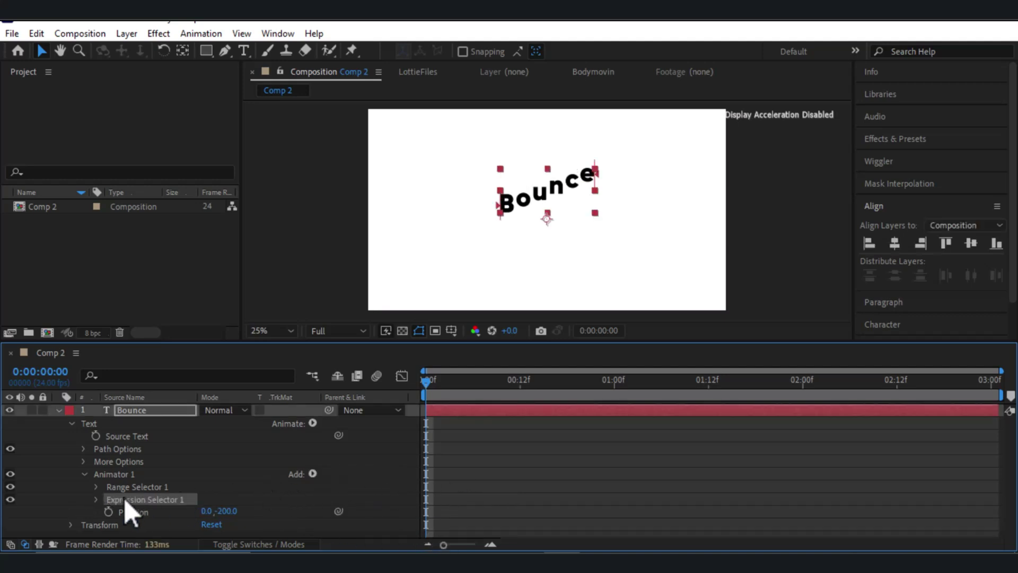
{"action": "left_click", "coordinate": [97, 498]}
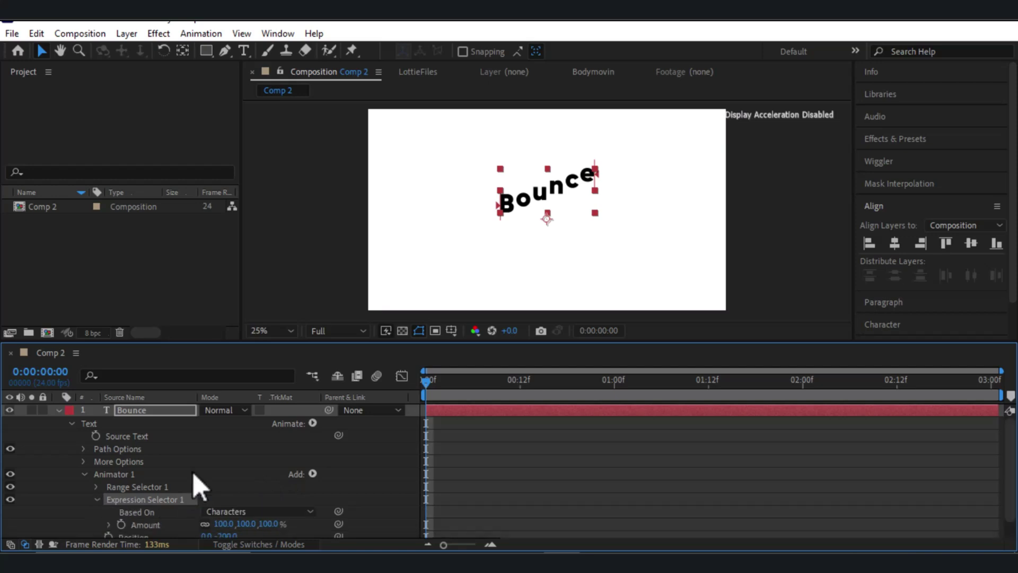
{"action": "scroll", "coordinate": [125, 505], "scroll_direction": "down", "scroll_amount": 1}
{"action": "left_click", "coordinate": [109, 506]}
{"action": "scroll", "coordinate": [504, 504], "scroll_direction": "down", "scroll_amount": 1}
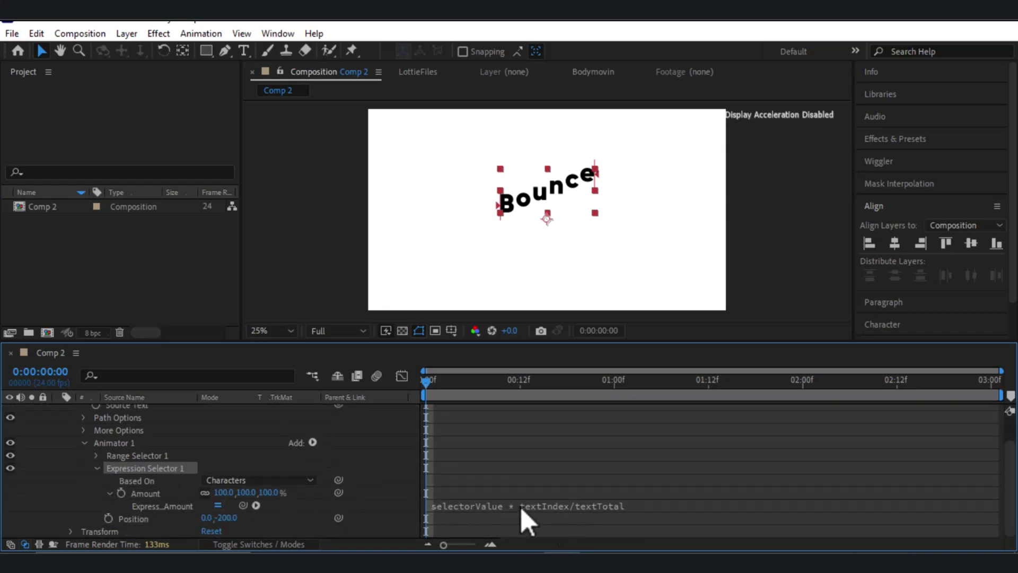
Step: Paste the bounce expression into Expression Selector 1's Amount, apply it, and preview the result
{"action": "left_click", "coordinate": [520, 509]}
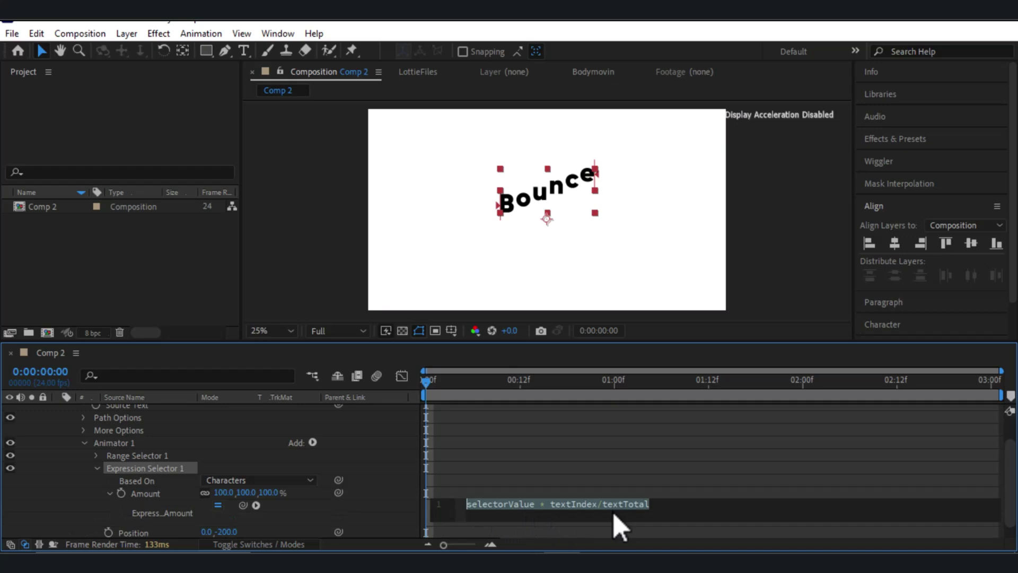
{"action": "key", "text": "ctrl+v"}
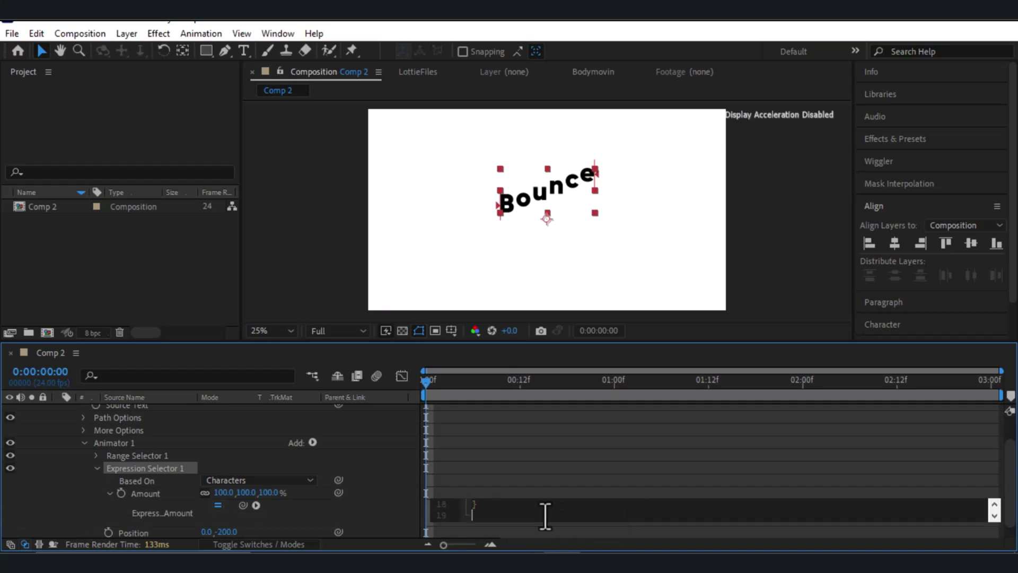
{"action": "scroll", "coordinate": [529, 509], "scroll_direction": "up", "scroll_amount": 4}
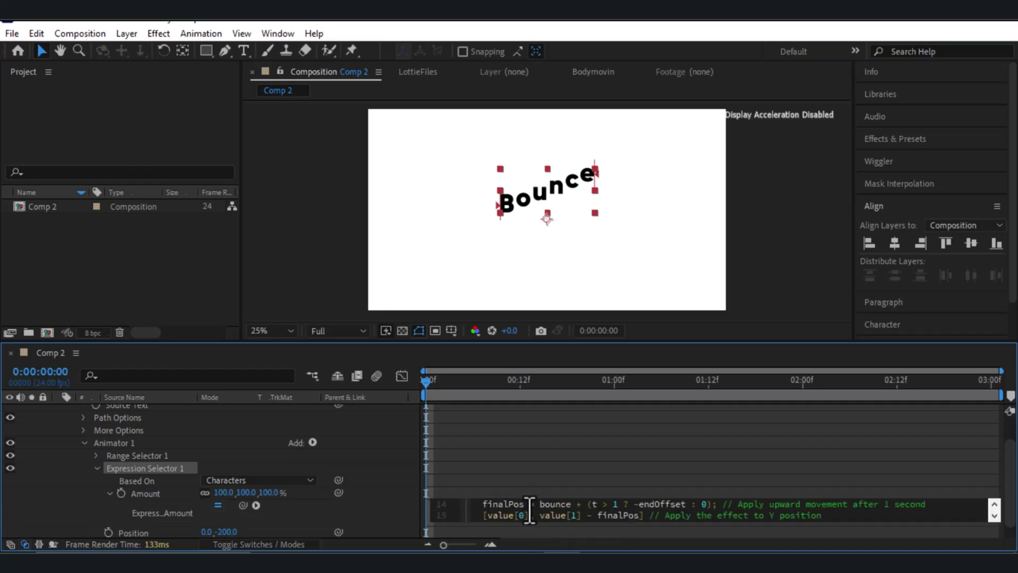
{"action": "left_click", "coordinate": [384, 527]}
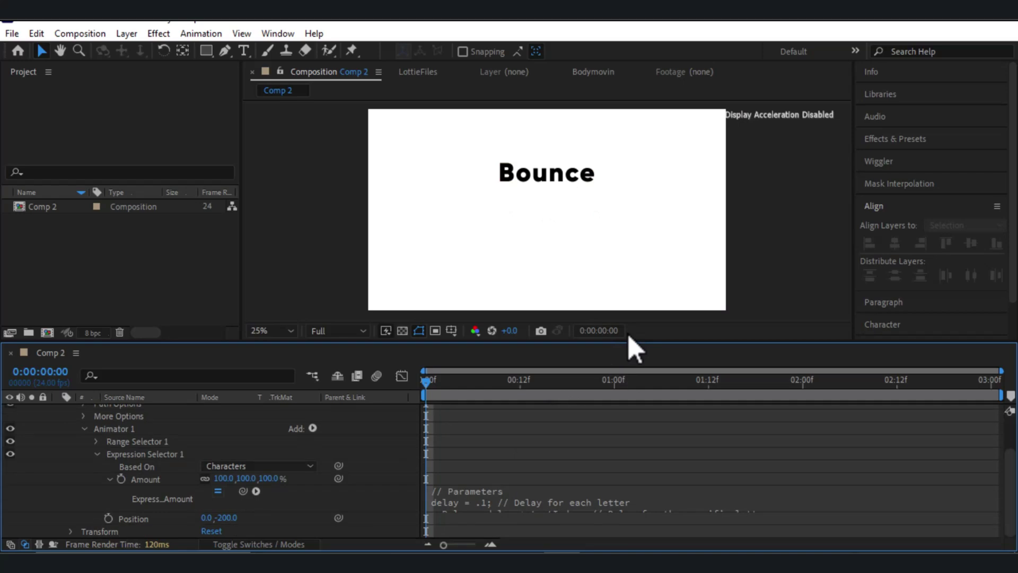
{"action": "key", "text": "space"}
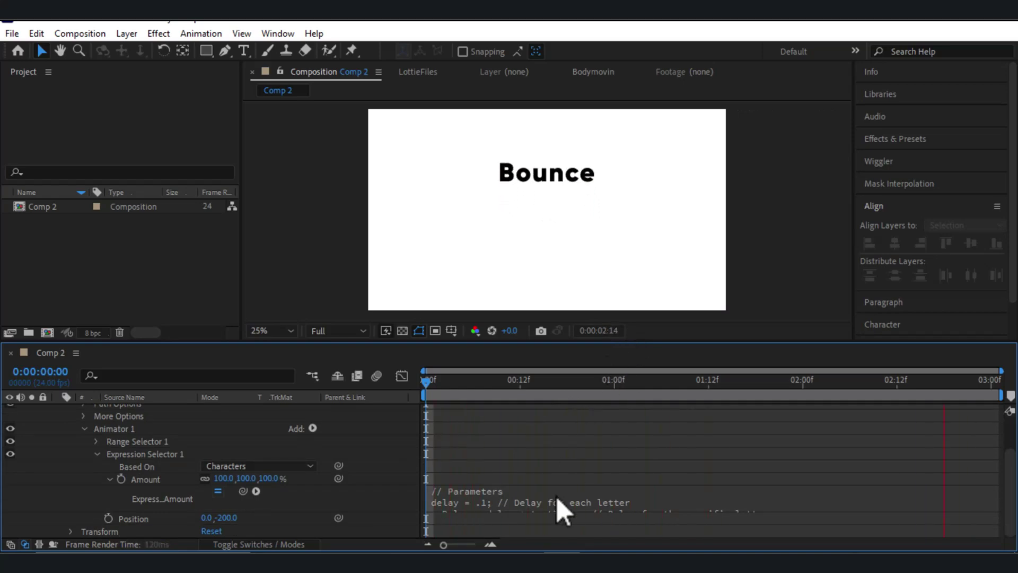
{"action": "key", "text": "space"}
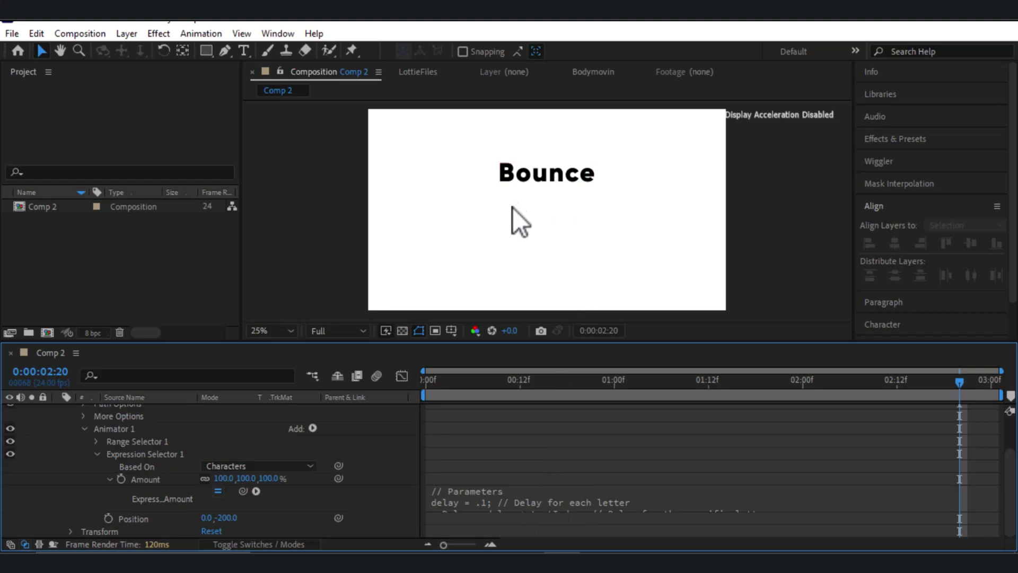
Step: Reopen the bounce expression code at the composition start to raise the amplitude to 150
{"action": "left_click", "coordinate": [594, 174]}
{"action": "left_click", "coordinate": [583, 497]}
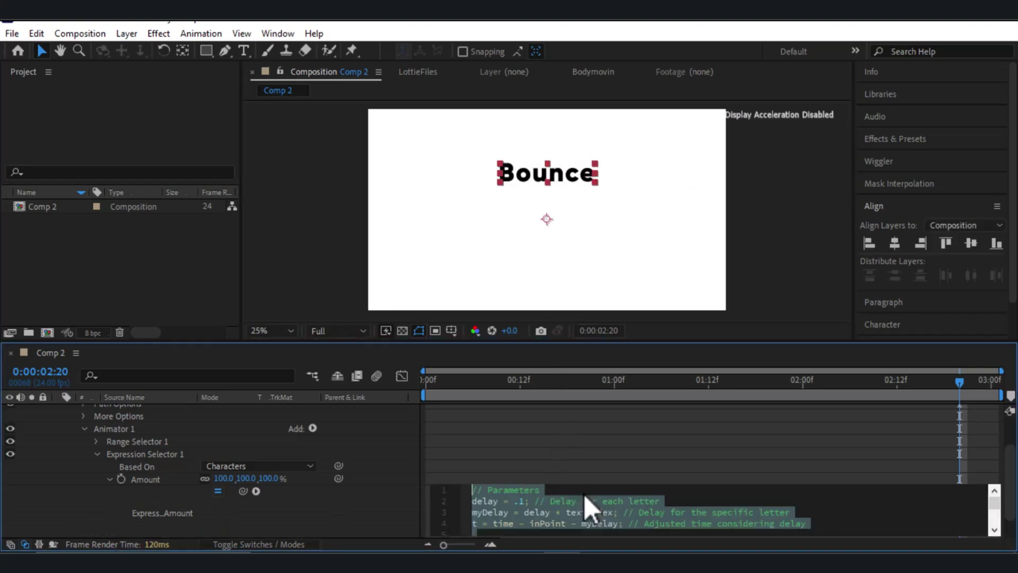
{"action": "left_click_drag", "start_coordinate": [603, 342], "coordinate": [583, 228]}
{"action": "key", "text": "Home"}
{"action": "left_click", "coordinate": [543, 395]}
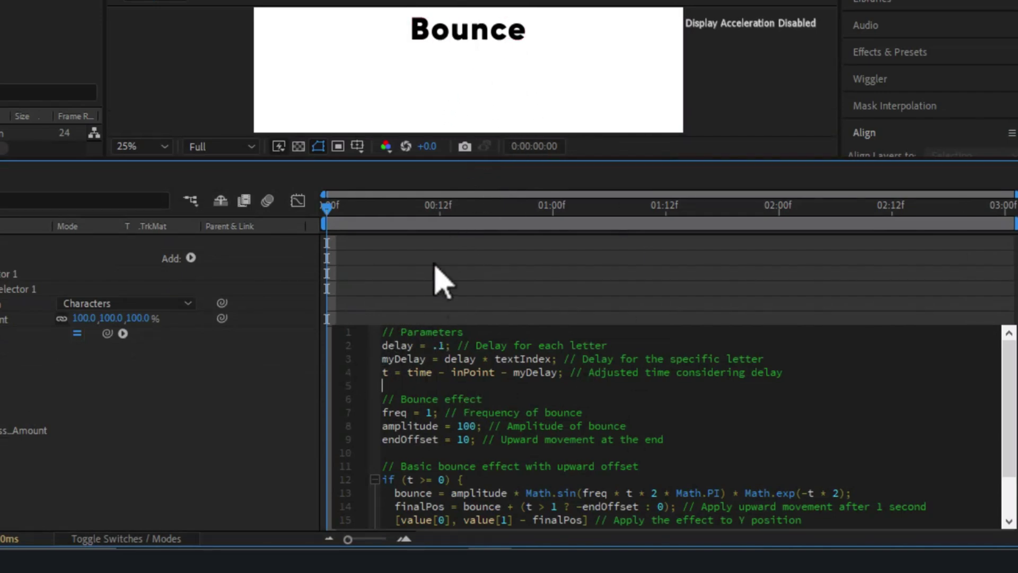
{"action": "scroll", "coordinate": [430, 398], "scroll_direction": "down", "scroll_amount": 1}
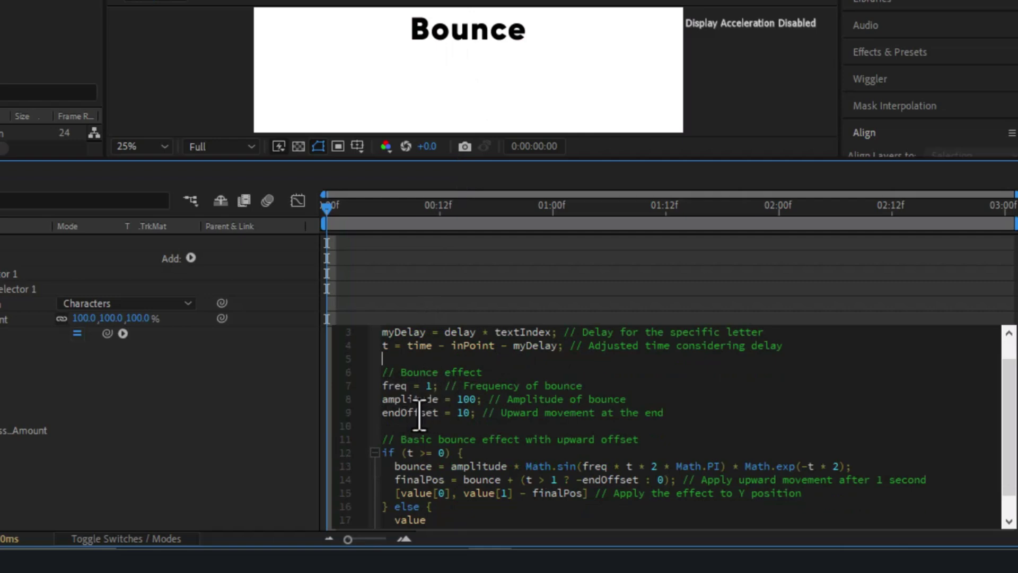
{"action": "scroll", "coordinate": [424, 419], "scroll_direction": "up", "scroll_amount": 1}
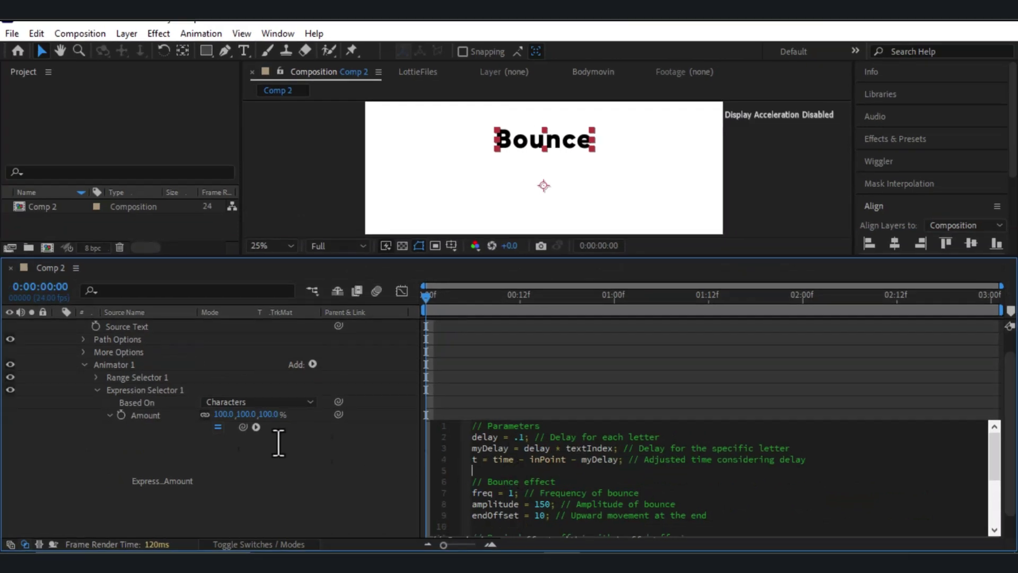
Step: Collapse the Amount expression and add an RGB Fill Color animator to Bounce, turning it red
{"action": "left_click", "coordinate": [110, 415]}
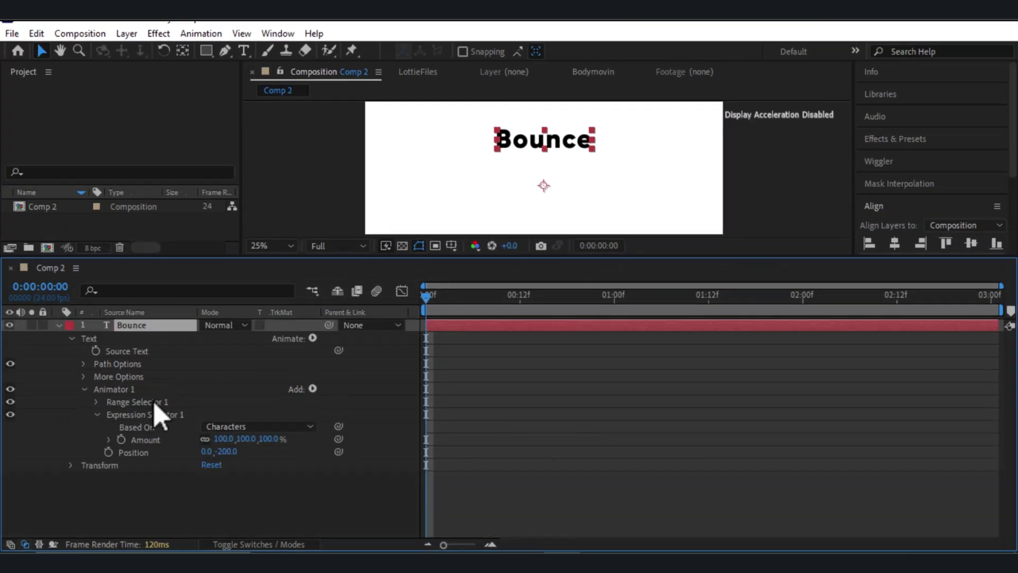
{"action": "left_click_drag", "start_coordinate": [540, 253], "coordinate": [549, 325]}
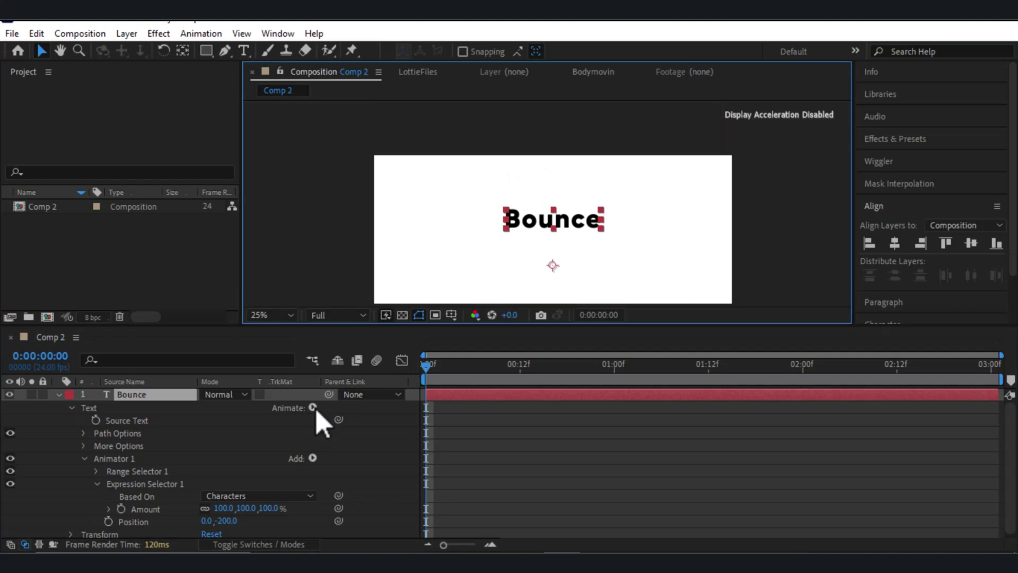
{"action": "left_click", "coordinate": [314, 408]}
{"action": "mouse_move", "coordinate": [400, 244]}
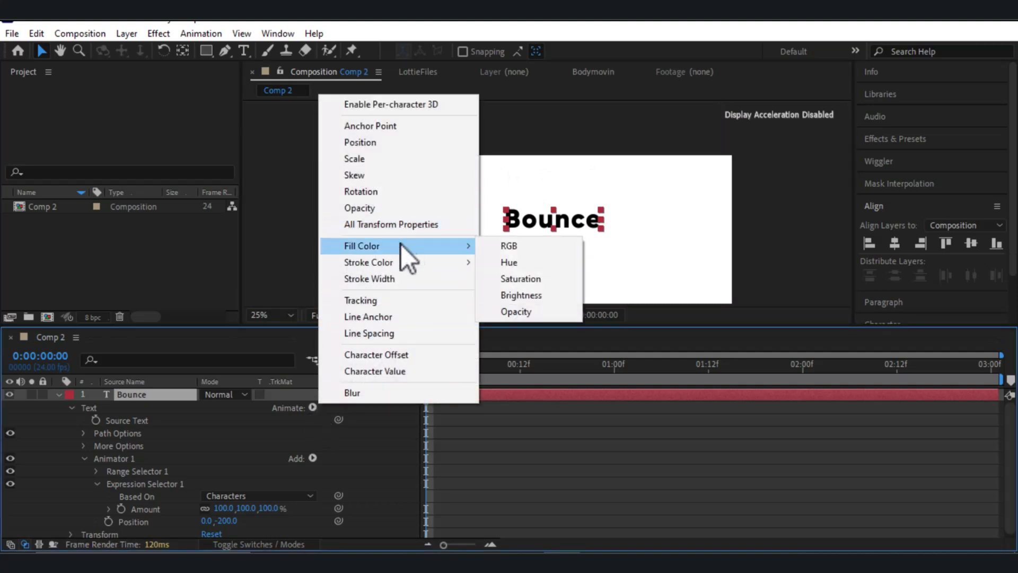
{"action": "left_click", "coordinate": [501, 249]}
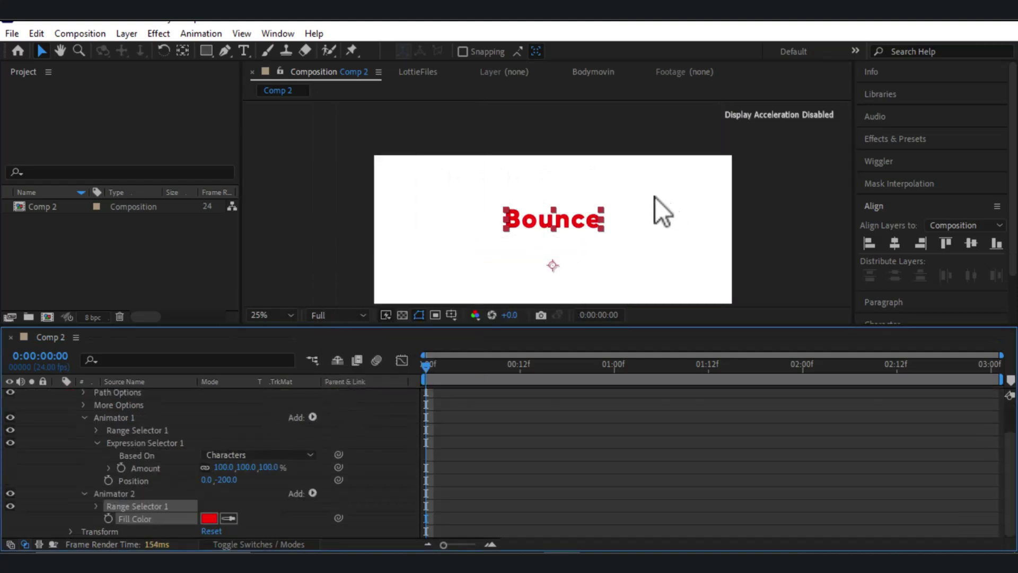
Step: Set the Fill Color to magenta and set its first keyframe at 0:00
{"action": "left_click", "coordinate": [208, 518]}
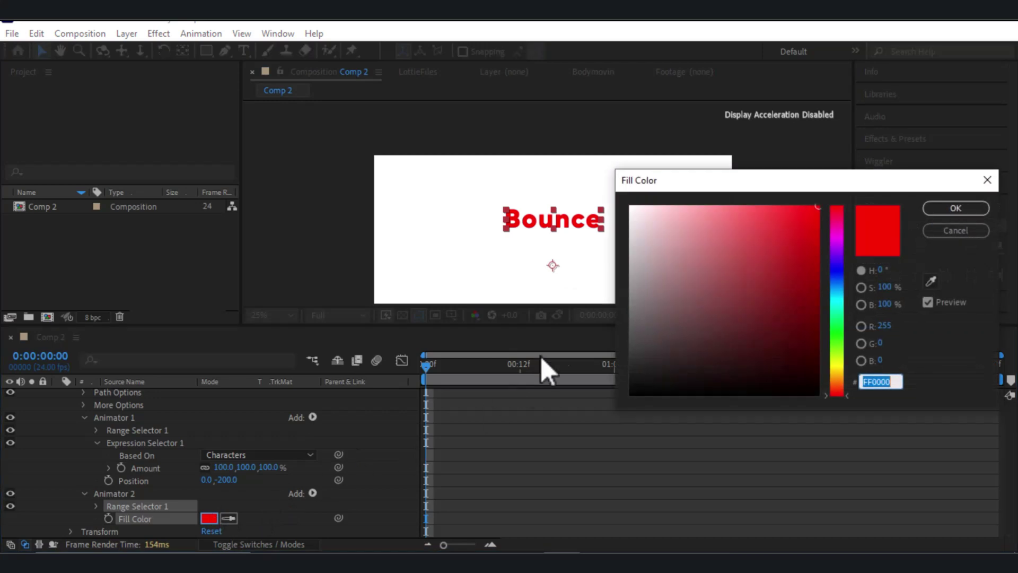
{"action": "left_click", "coordinate": [836, 240]}
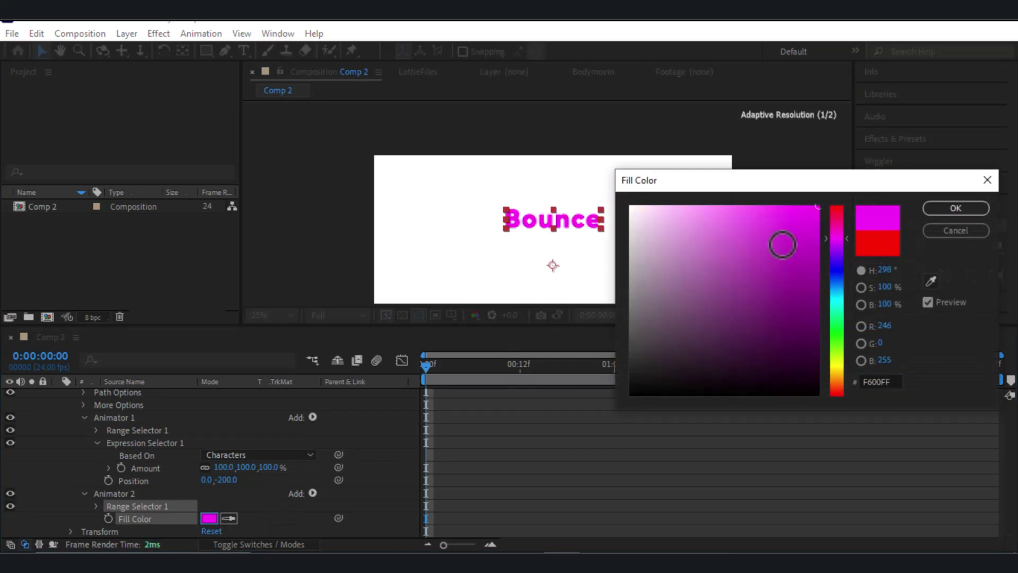
{"action": "left_click", "coordinate": [956, 208]}
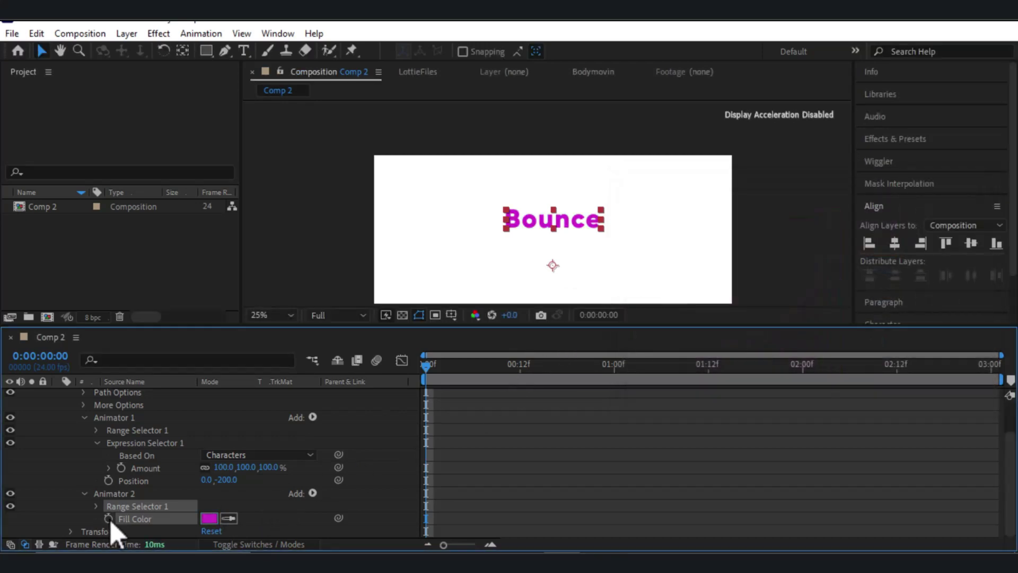
{"action": "left_click", "coordinate": [108, 519]}
Step: Add a blue Fill Color keyframe at 1:12
{"action": "left_click_drag", "start_coordinate": [501, 371], "coordinate": [709, 367]}
{"action": "left_click", "coordinate": [210, 518]}
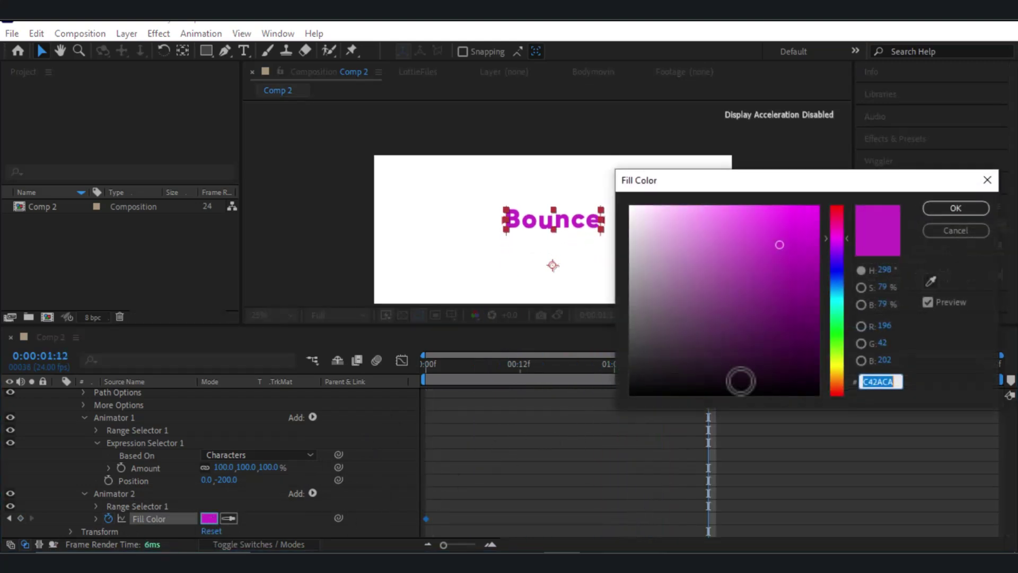
{"action": "left_click_drag", "start_coordinate": [841, 307], "coordinate": [838, 286]}
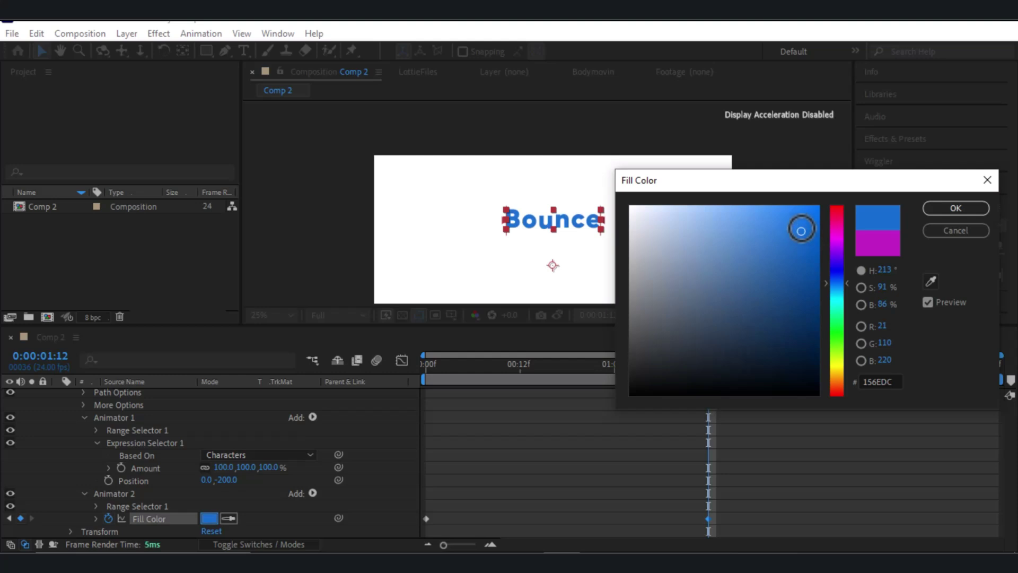
{"action": "left_click", "coordinate": [954, 208]}
Step: Copy the magenta keyframe and paste it at 3:00
{"action": "left_click", "coordinate": [997, 365]}
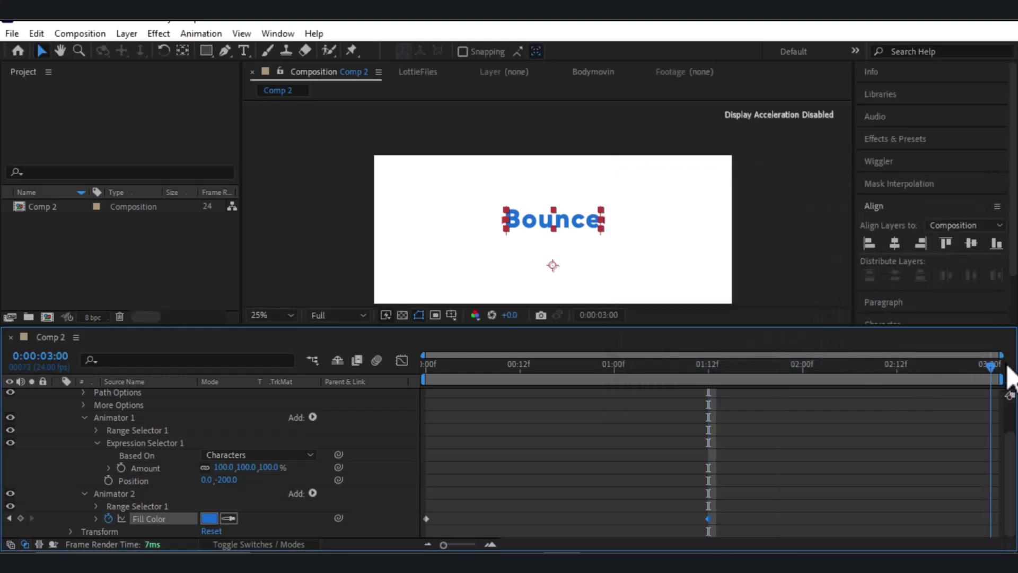
{"action": "left_click_drag", "start_coordinate": [518, 495], "coordinate": [392, 537]}
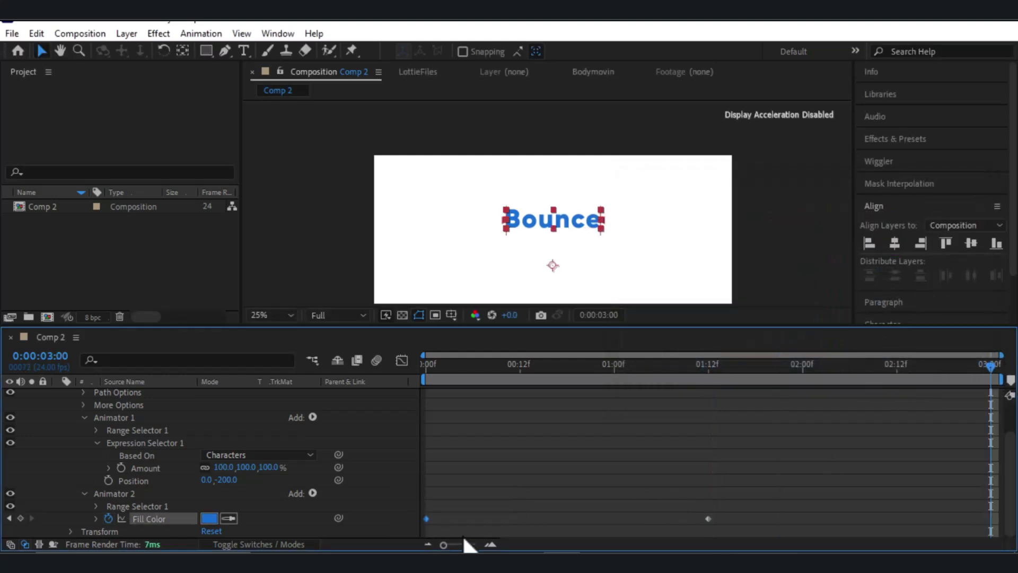
{"action": "key", "text": "ctrl+c"}
{"action": "key", "text": "ctrl+v"}
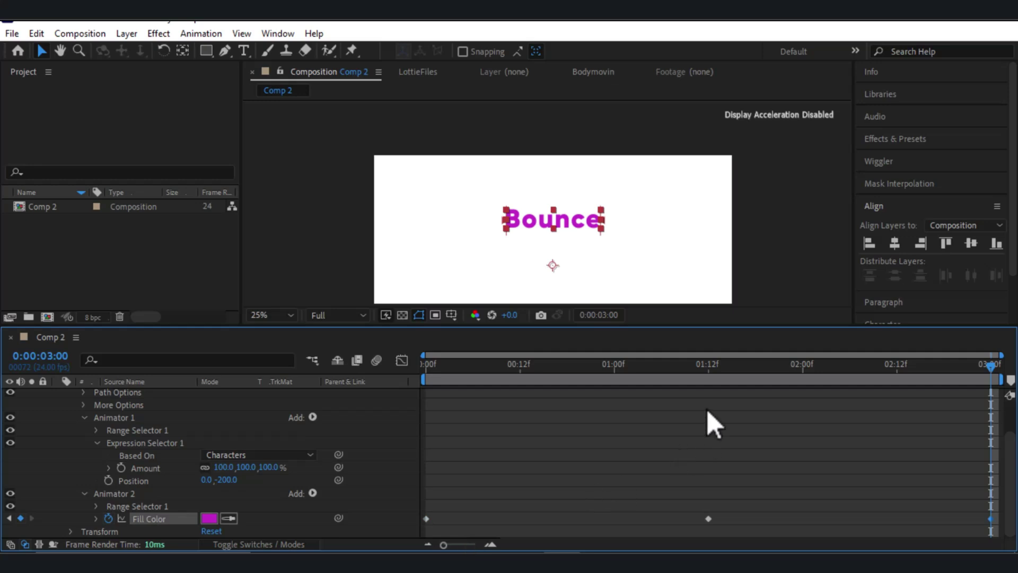
Step: Preview the bounce animation, enlarge the composition viewer, and play the finished result again
{"action": "key", "text": "space"}
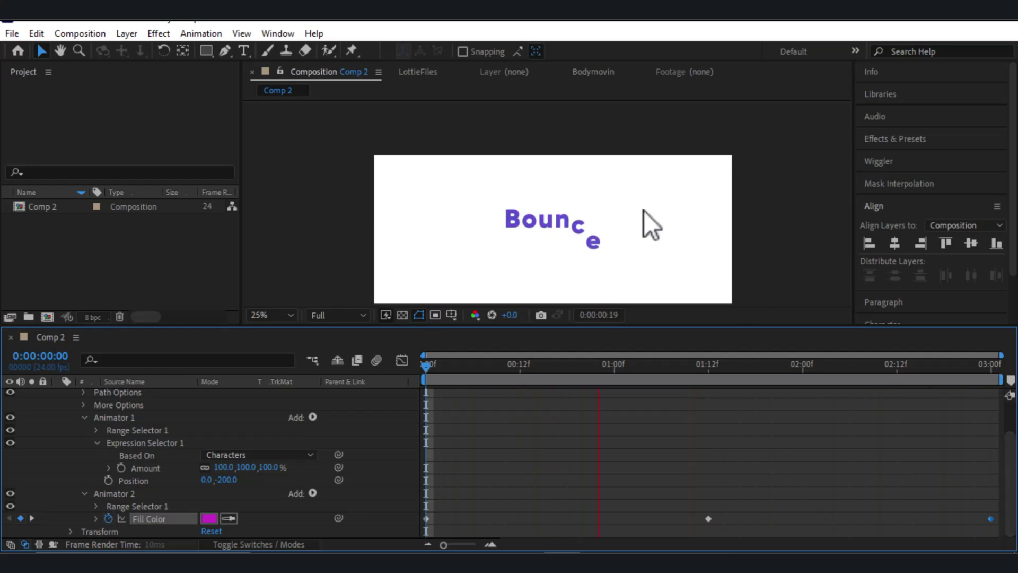
{"action": "key", "text": "space"}
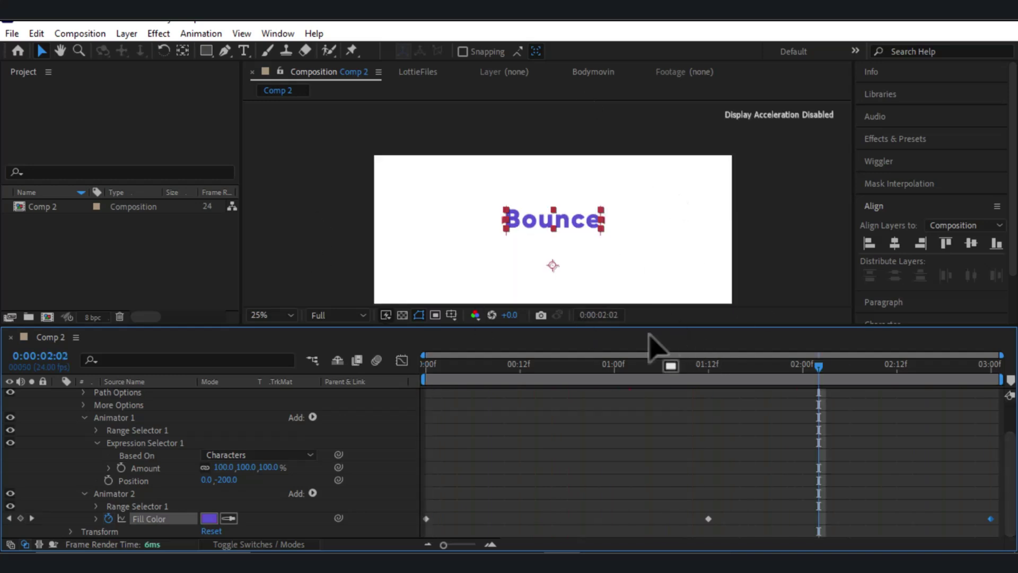
{"action": "left_click_drag", "start_coordinate": [674, 327], "coordinate": [675, 370]}
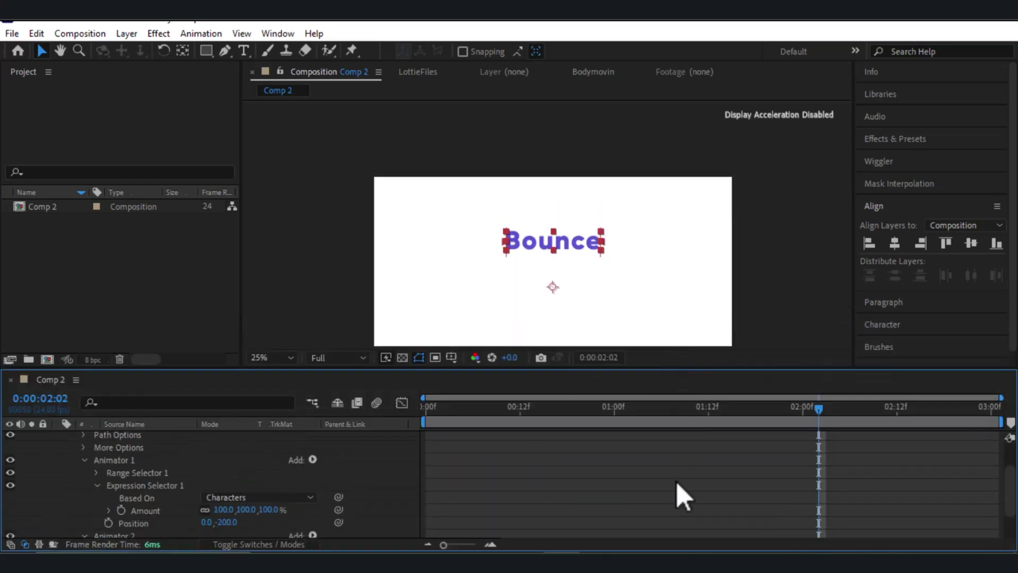
{"action": "left_click", "coordinate": [784, 317]}
{"action": "key", "text": "space"}
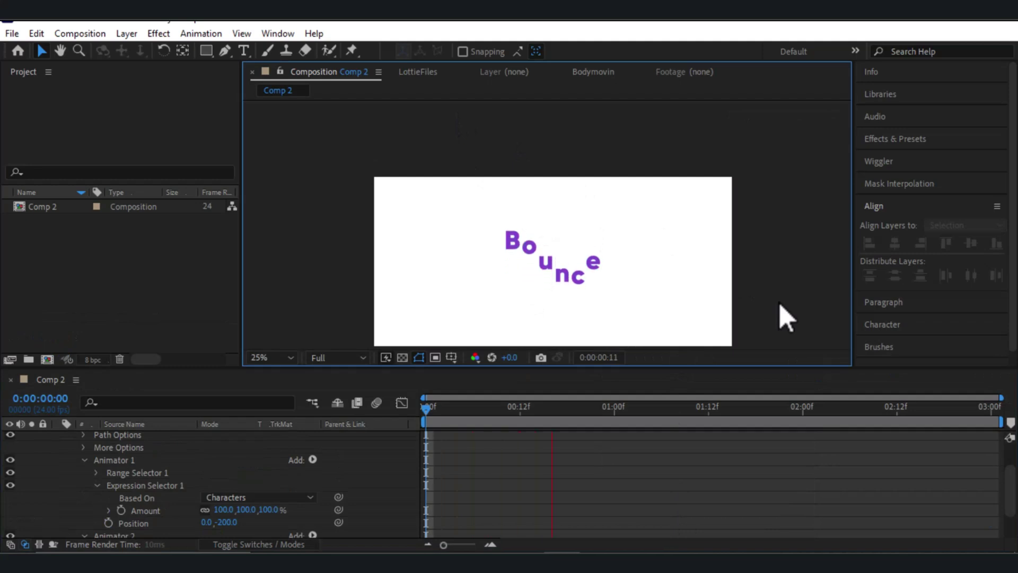